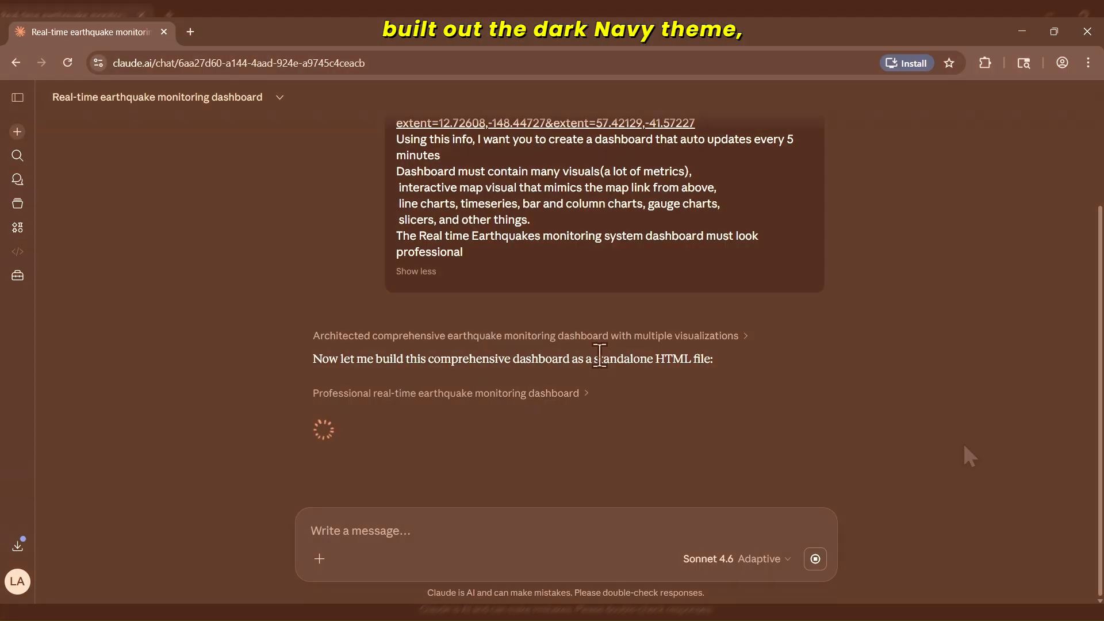
Review the submitted earthquake dashboard prompt and the progress notes on building it as a standalone HTML file
left_click_drag(593, 359, 713, 360)
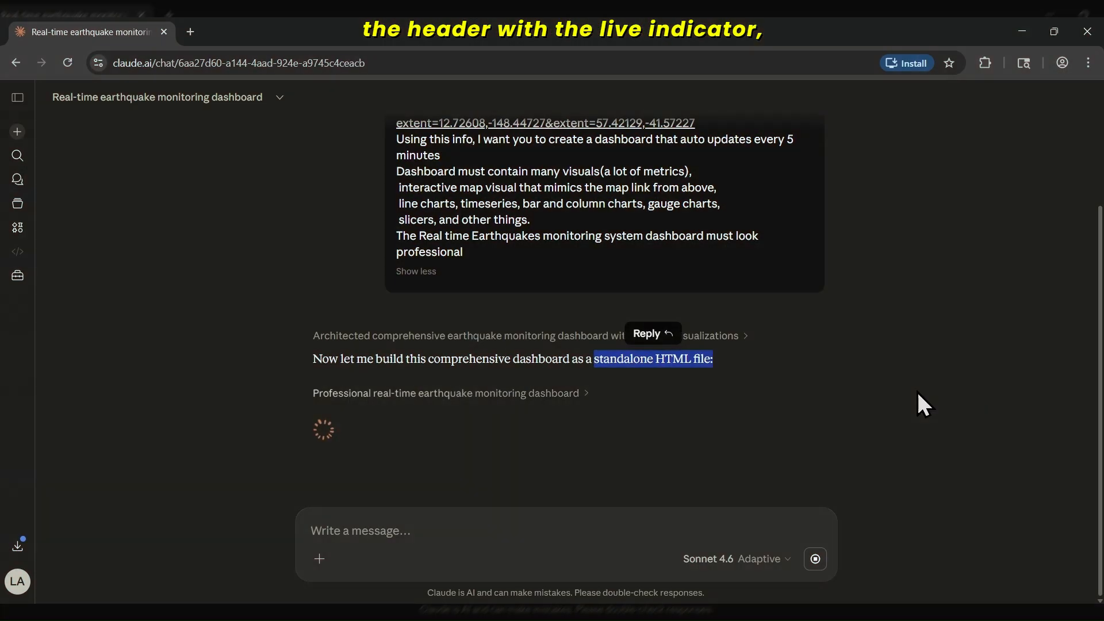
left_click(893, 390)
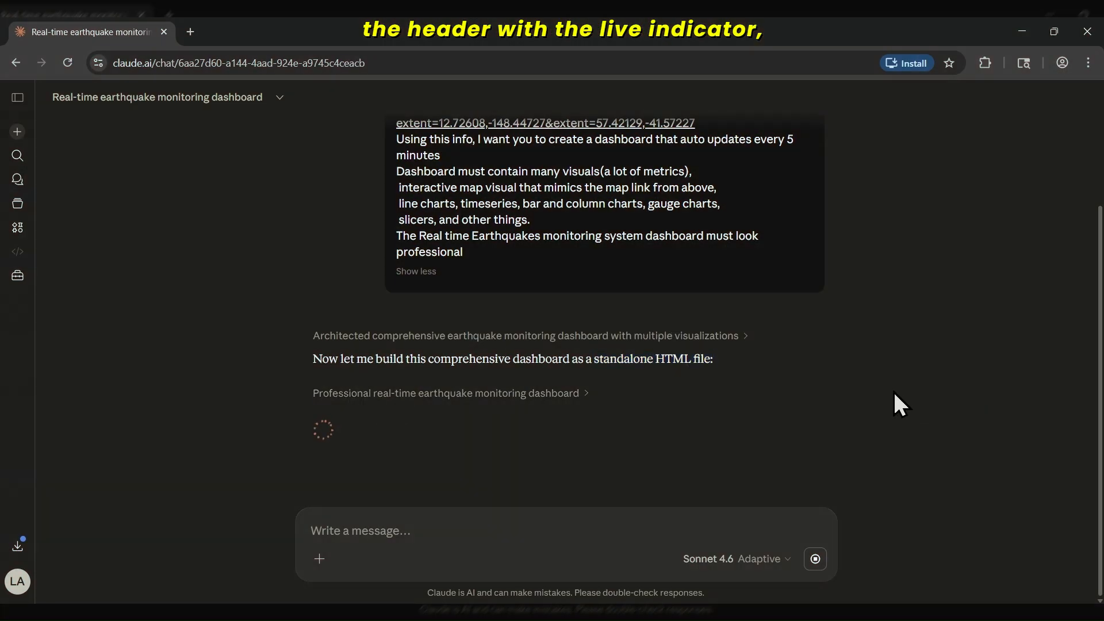
mouse_move(1101, 261)
left_mouse_down()
mouse_move(1101, 173)
mouse_move(1101, 264)
left_mouse_up()
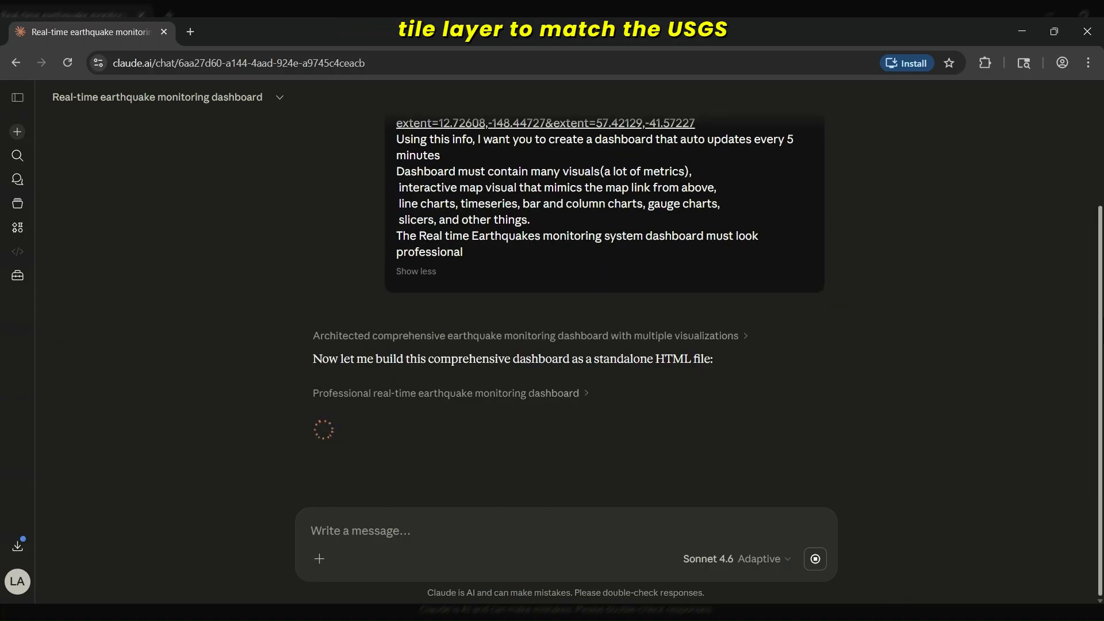
left_click_drag(1101, 265, 1102, 230)
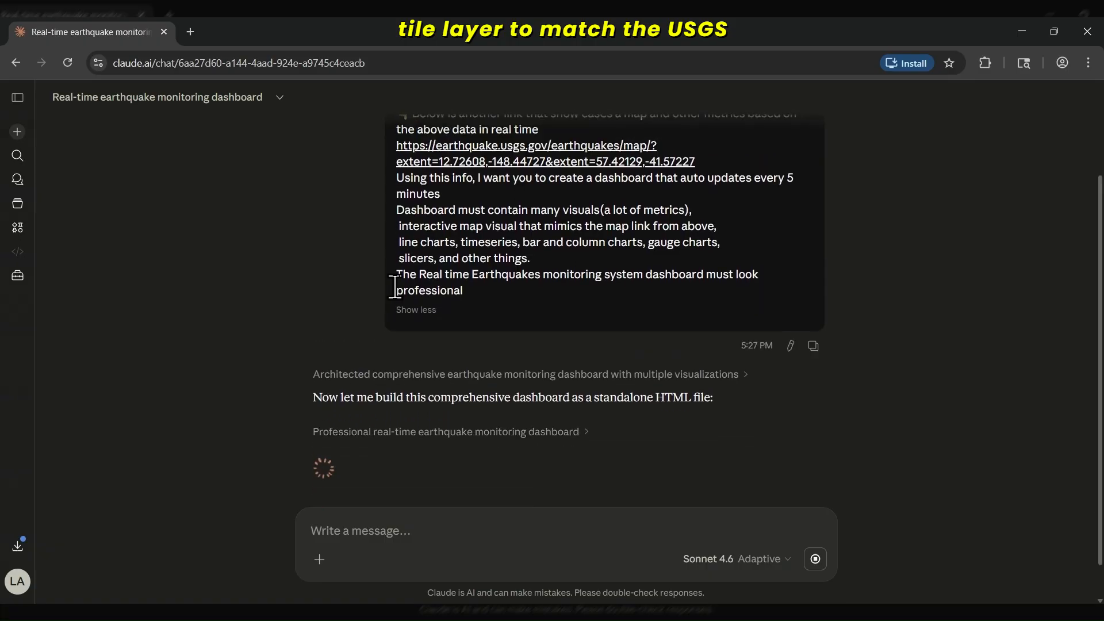
scroll(1029, 366, "up", 1)
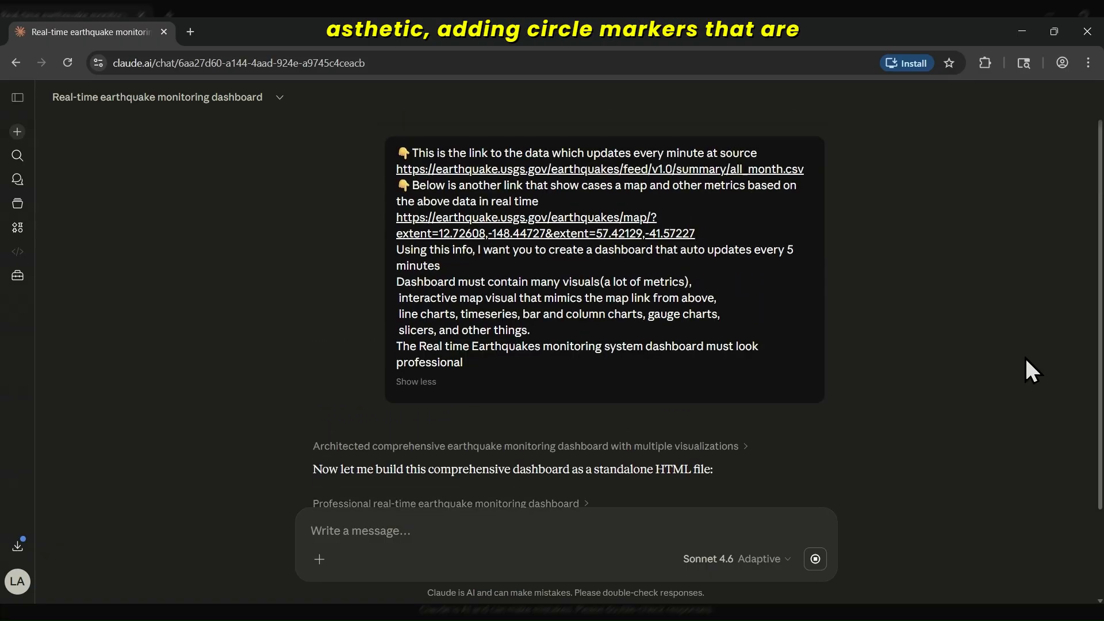
scroll(1026, 359, "down", 2)
scroll(884, 395, "up", 1)
scroll(884, 395, "down", 1)
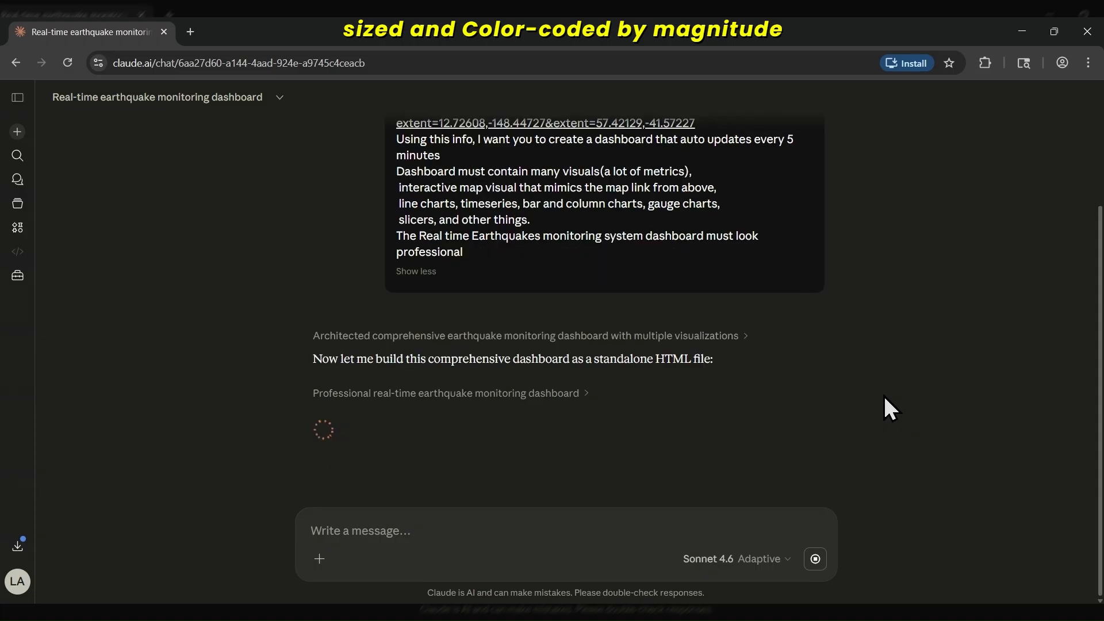
scroll(557, 193, "up", 1)
scroll(918, 340, "down", 1)
scroll(918, 340, "up", 1)
scroll(918, 341, "down", 1)
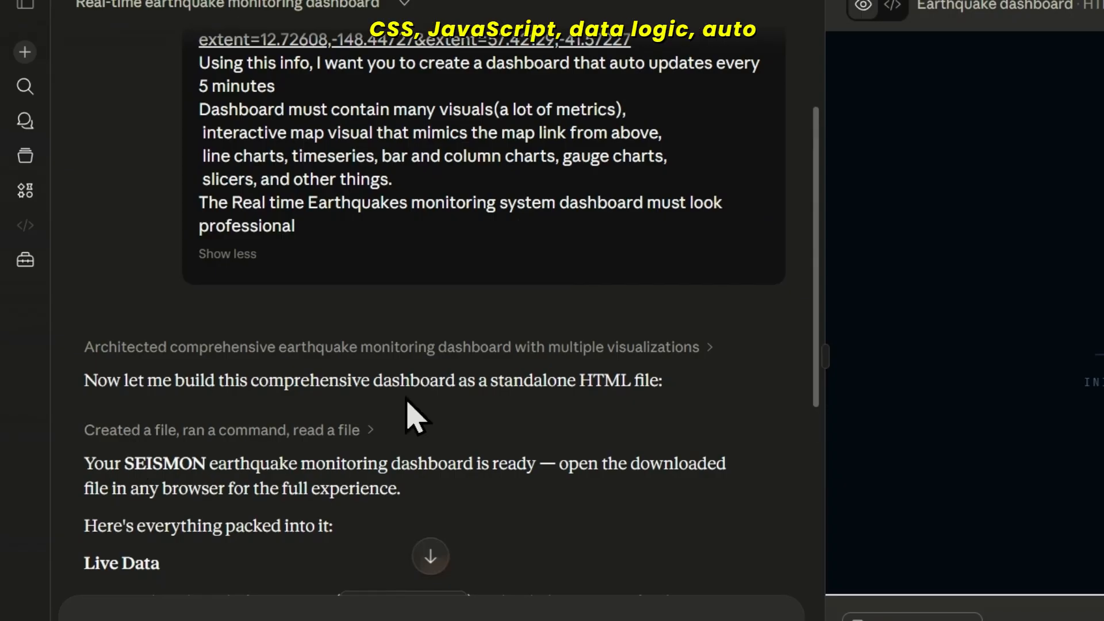
Read the SEISMON dashboard summary, covering its live data, KPI cards, interactive map and custom gauge charts
scroll(345, 408, "down", 2)
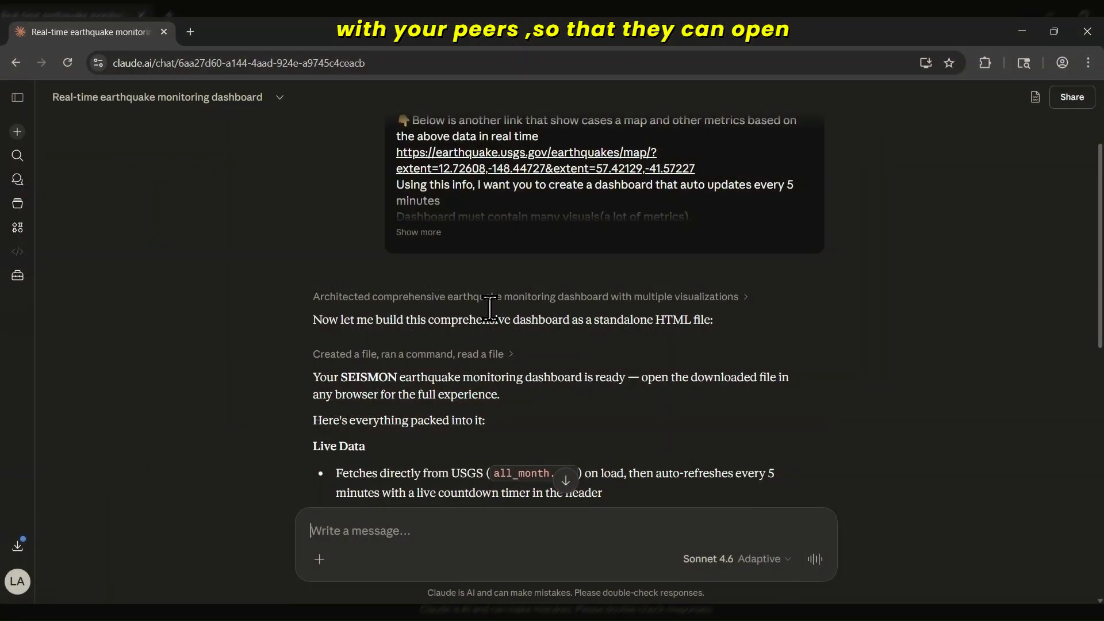
scroll(517, 247, "up", 1)
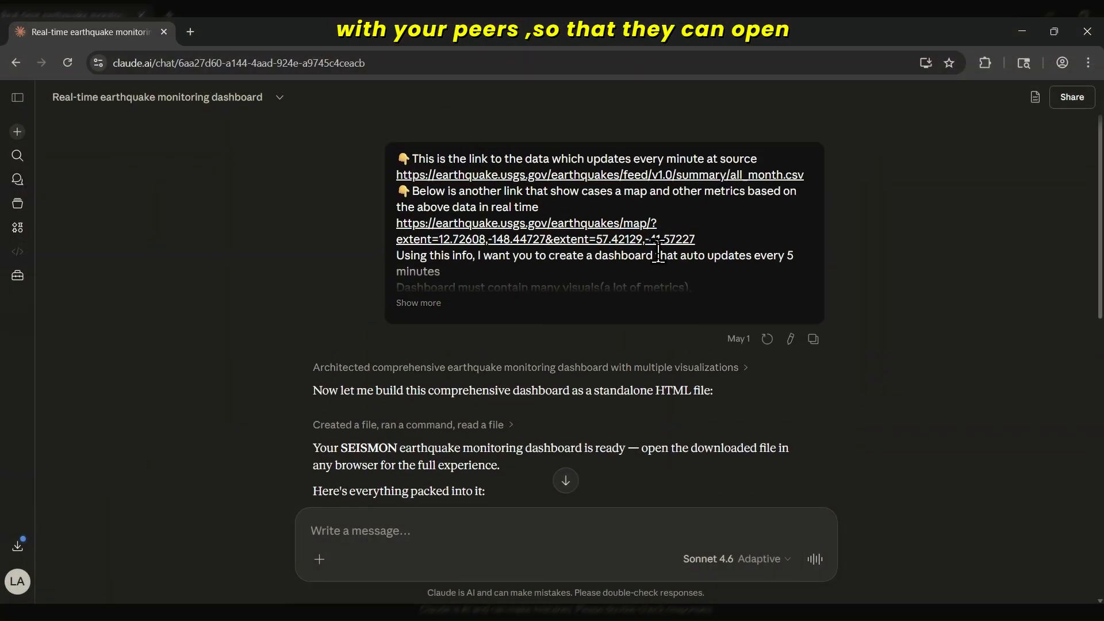
scroll(655, 260, "down", 2)
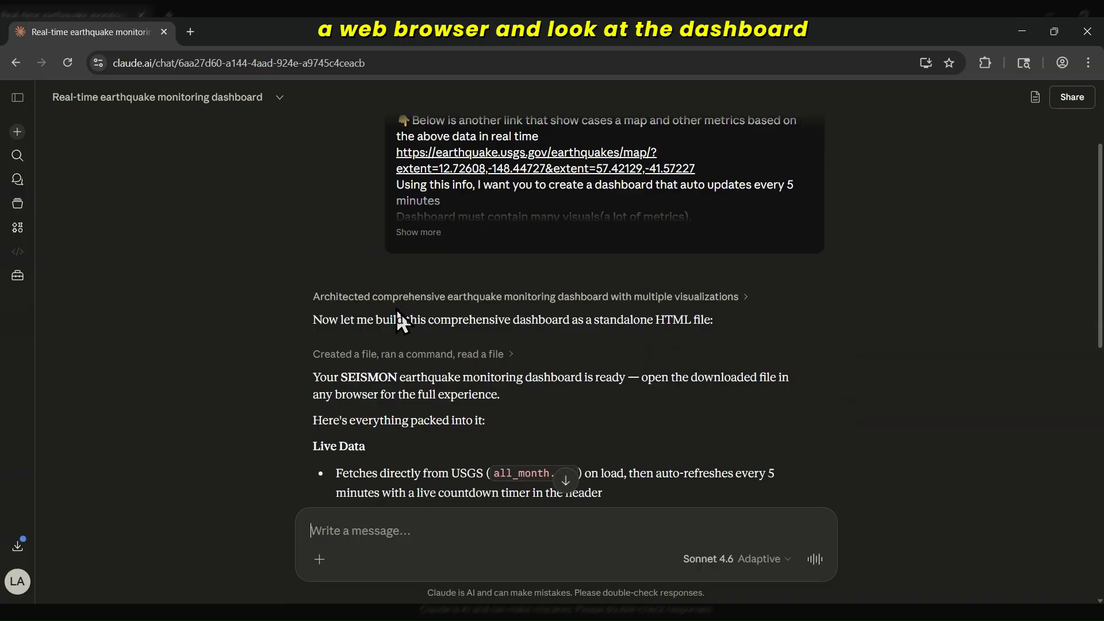
scroll(485, 289, "down", 3)
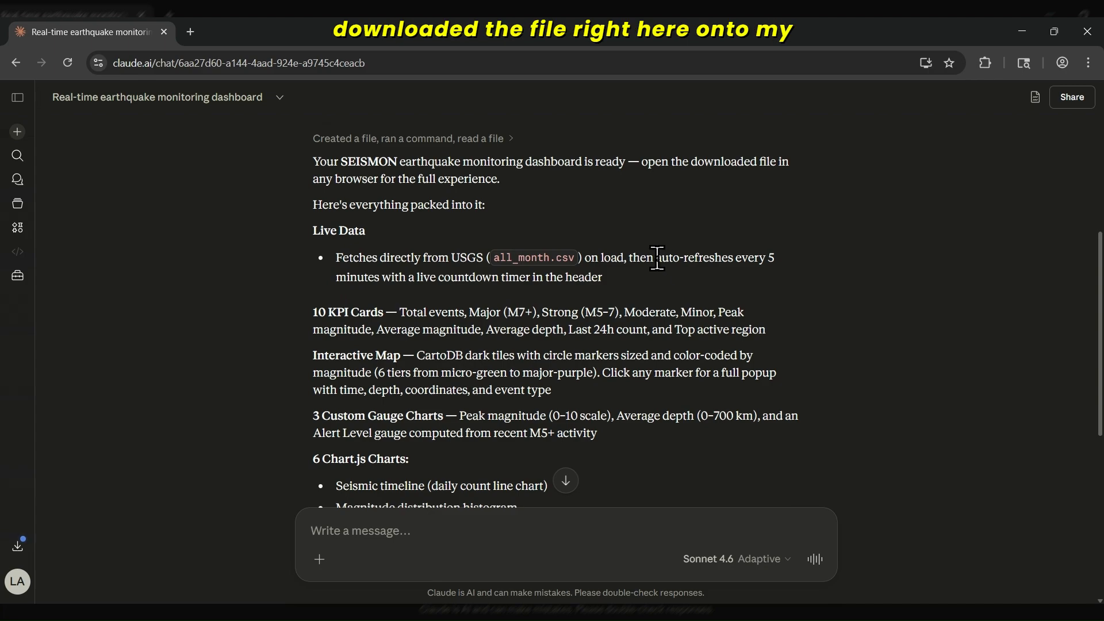
left_click_drag(657, 259, 779, 259)
scroll(667, 275, "down", 2)
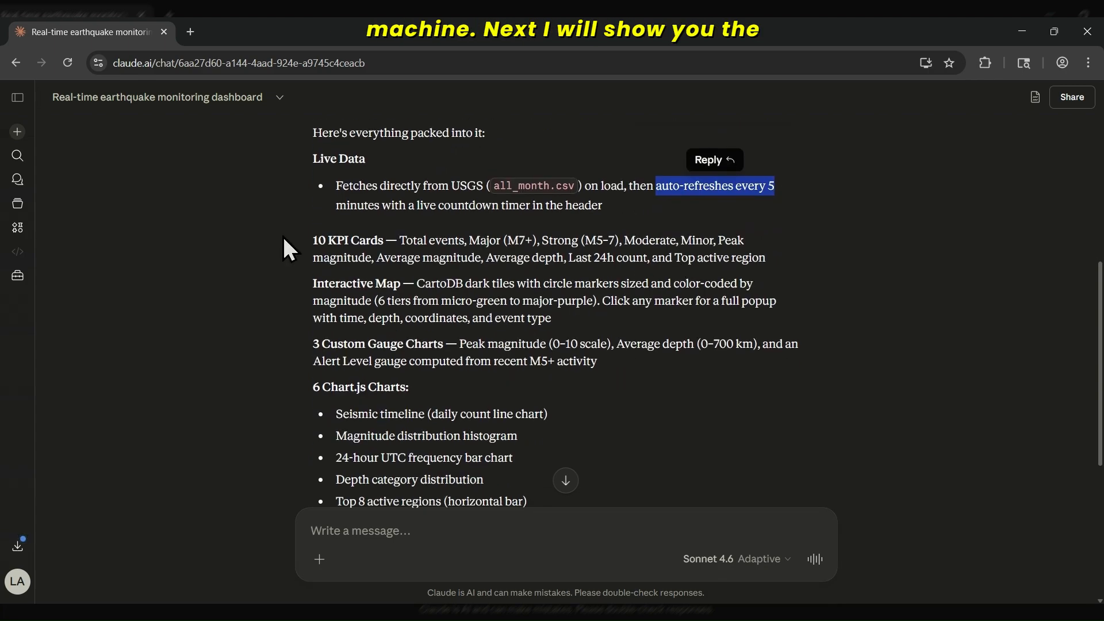
left_click_drag(313, 240, 380, 240)
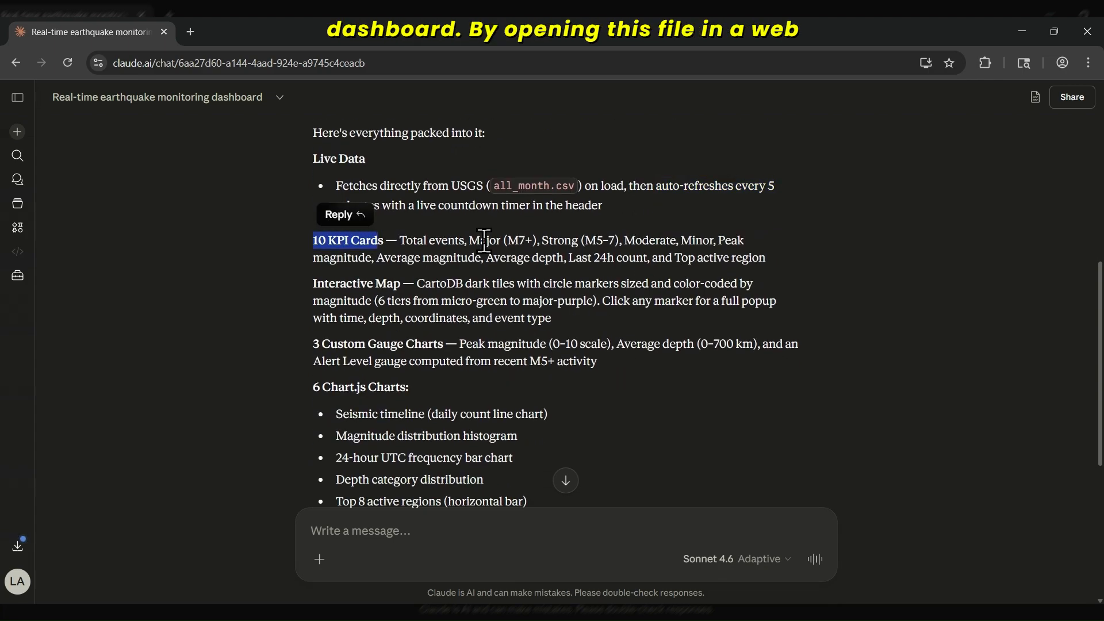
scroll(403, 242, "down", 2)
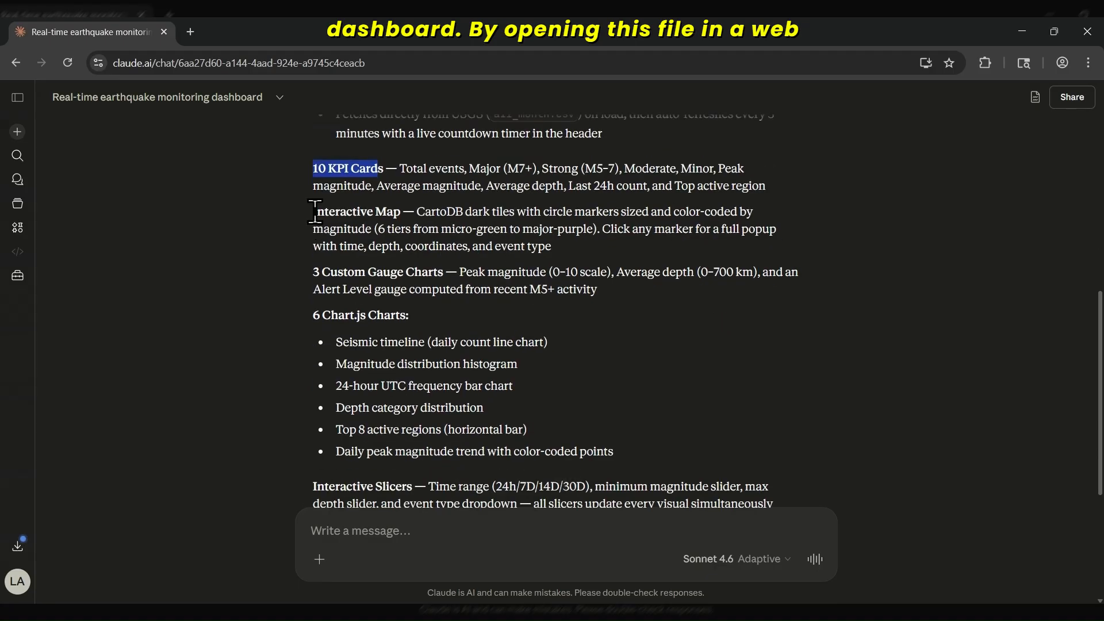
left_click_drag(315, 211, 598, 235)
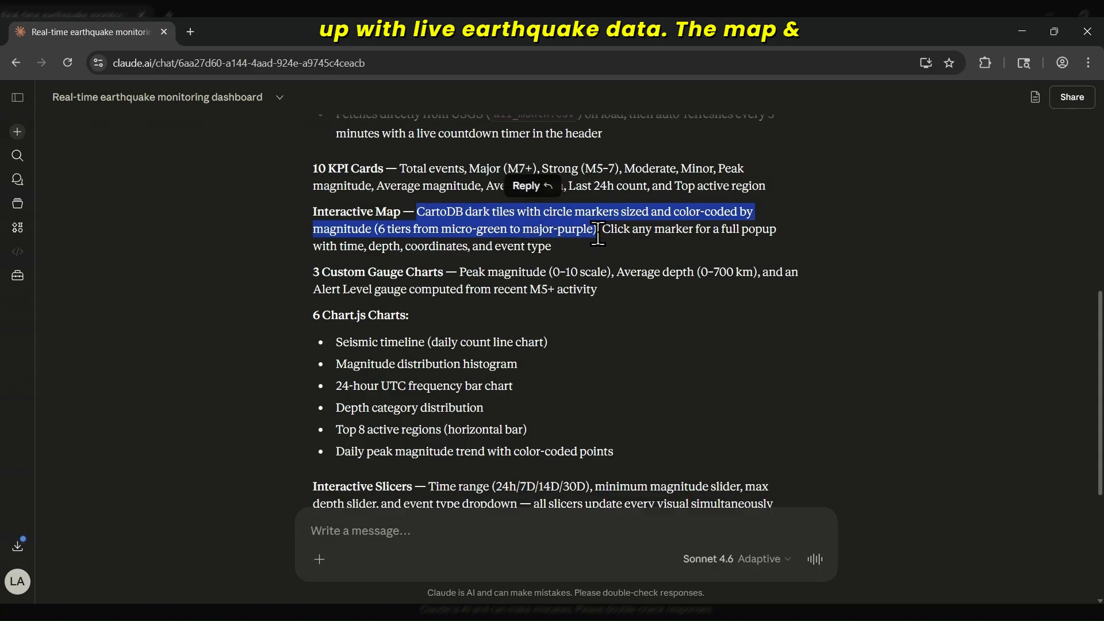
left_click(598, 236)
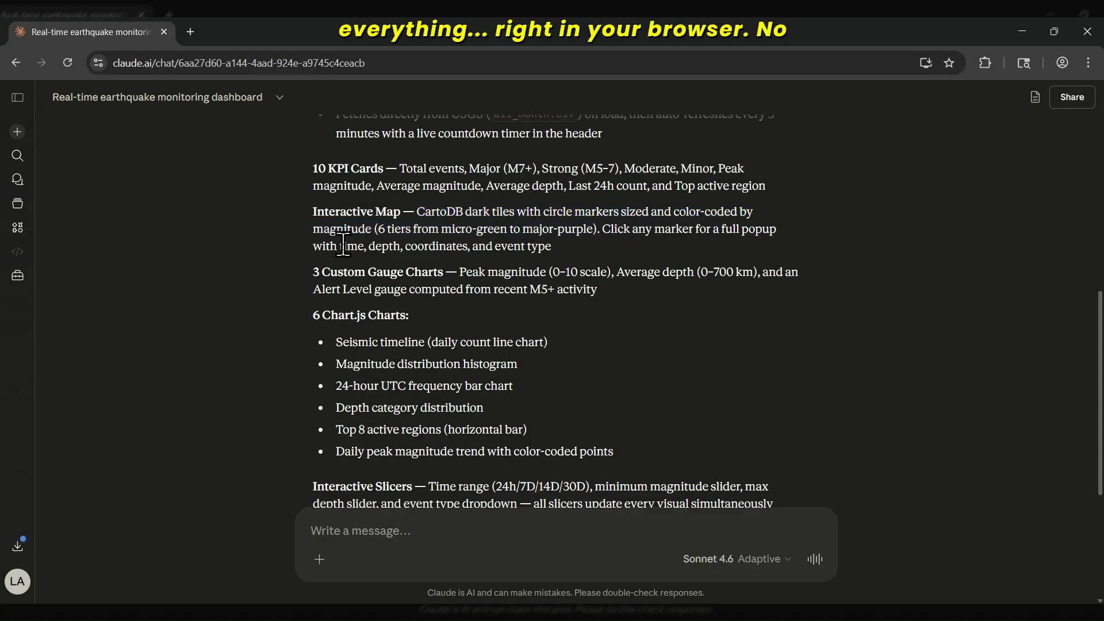
left_click_drag(343, 245, 551, 247)
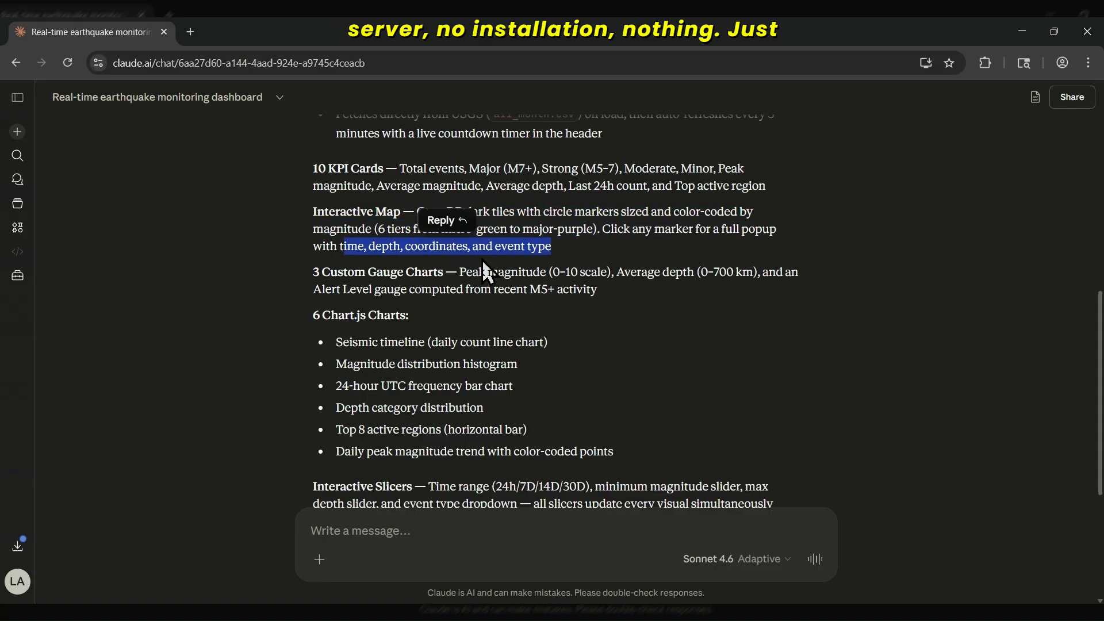
left_click_drag(313, 271, 443, 273)
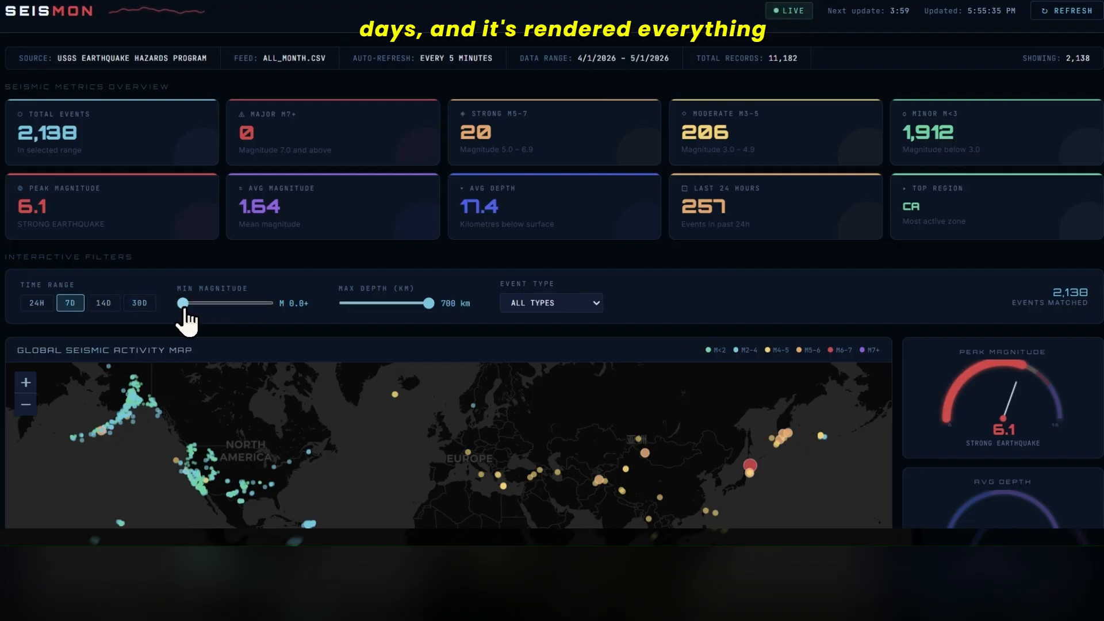
Filter the dashboard to minimum magnitude 2.5 and inspect the event details of the marker off the coast of Oregon
left_click_drag(184, 305, 212, 313)
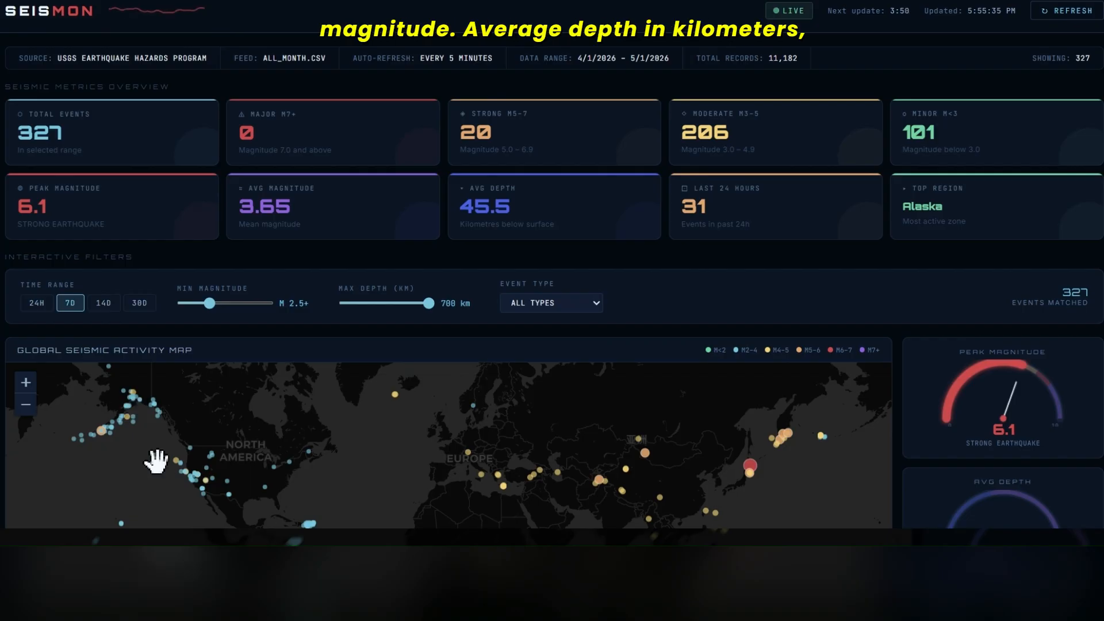
scroll(155, 460, "up", 1)
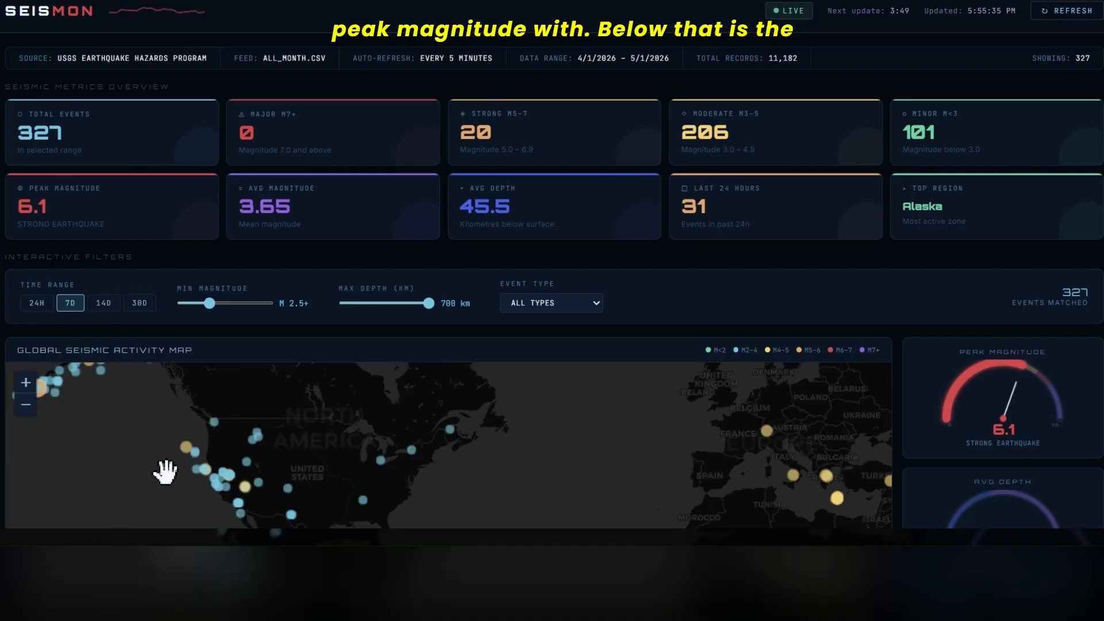
left_click(185, 446)
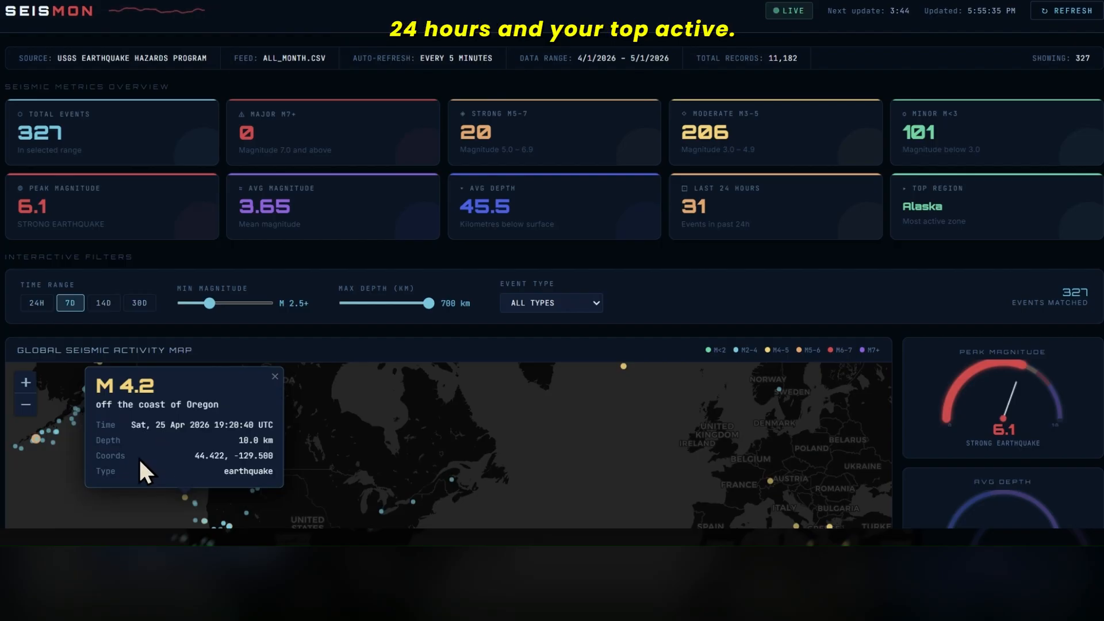
left_click(432, 443)
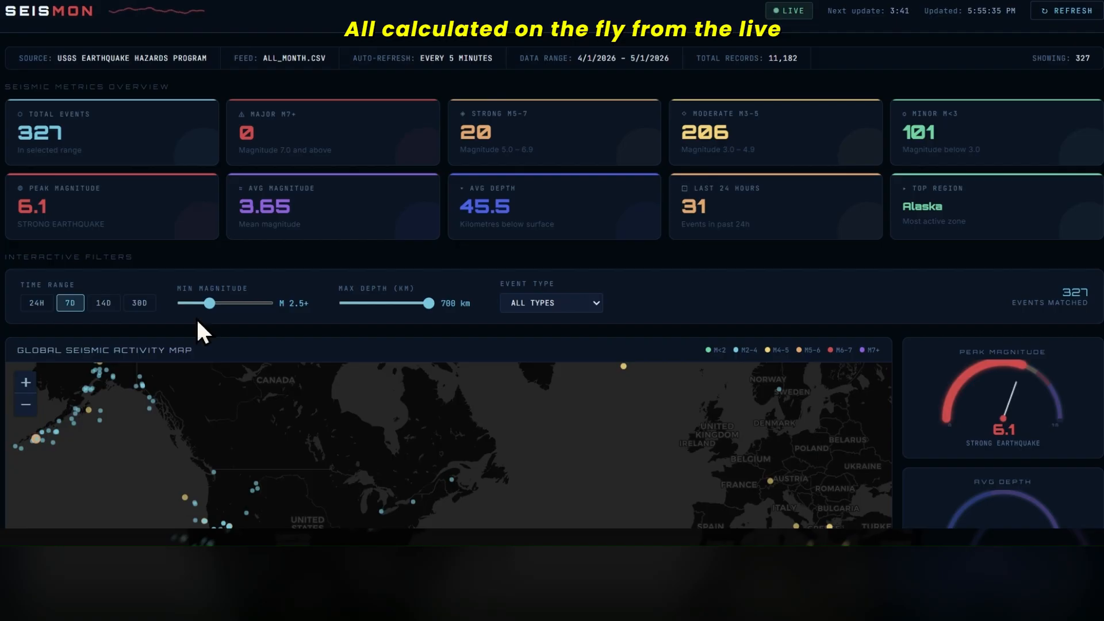
Reset the minimum magnitude to 0.0 and try the 24H and 30D time ranges, ending on 24H
left_click_drag(209, 303, 2, 320)
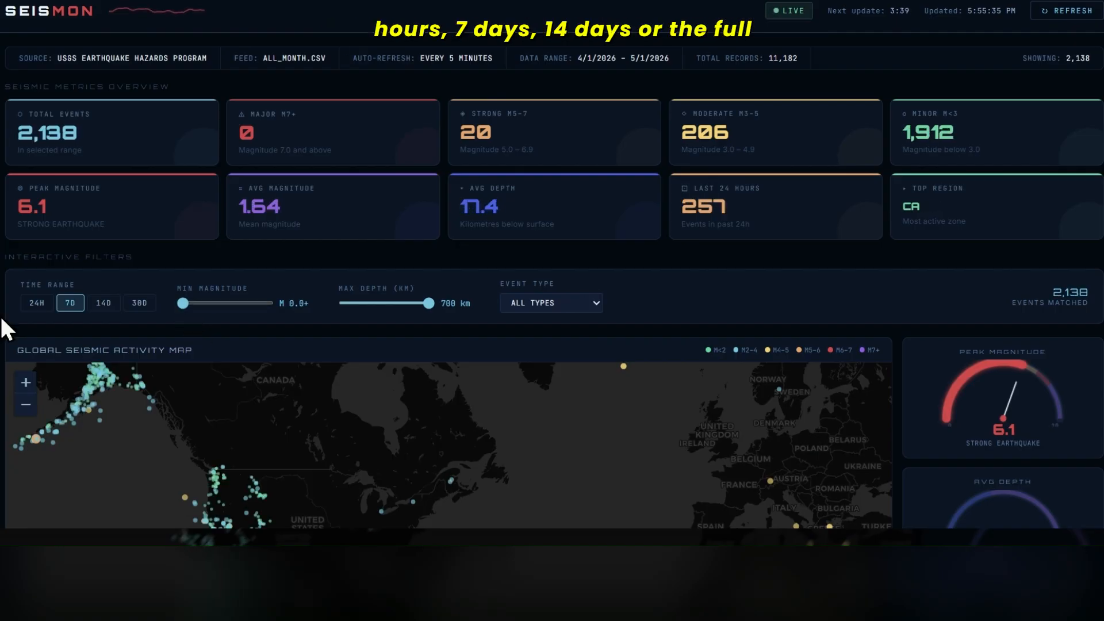
left_click(35, 303)
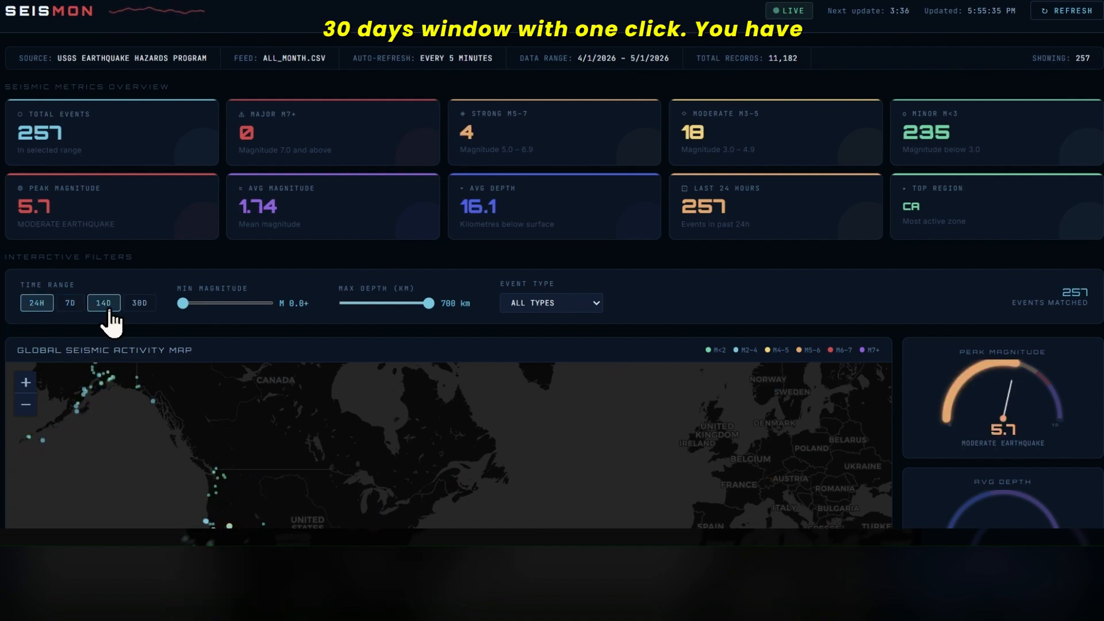
left_click(137, 307)
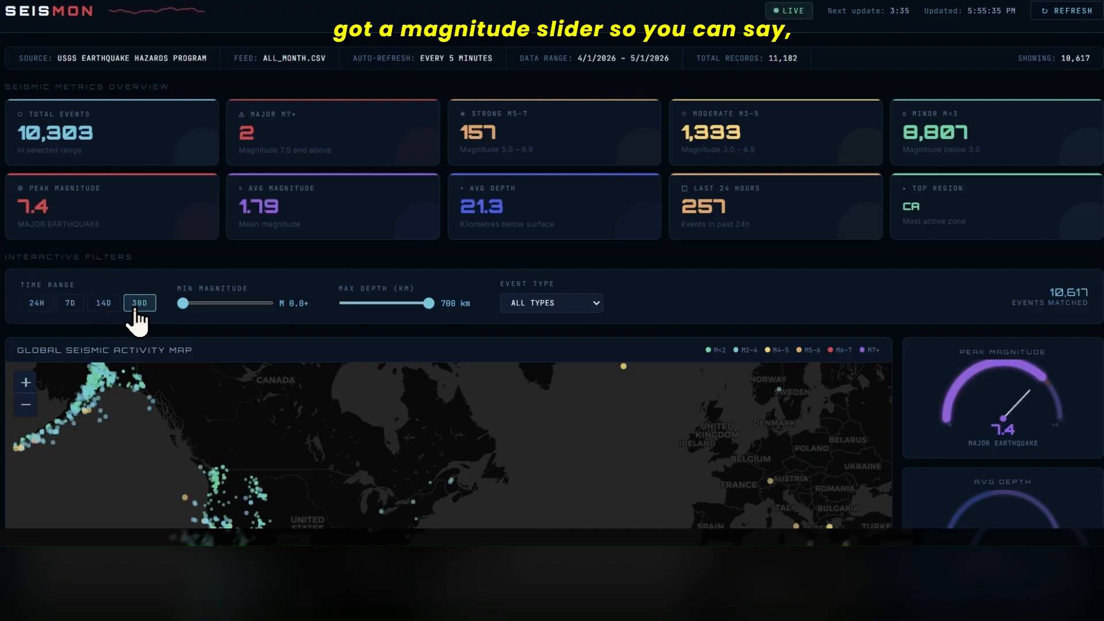
left_click(37, 303)
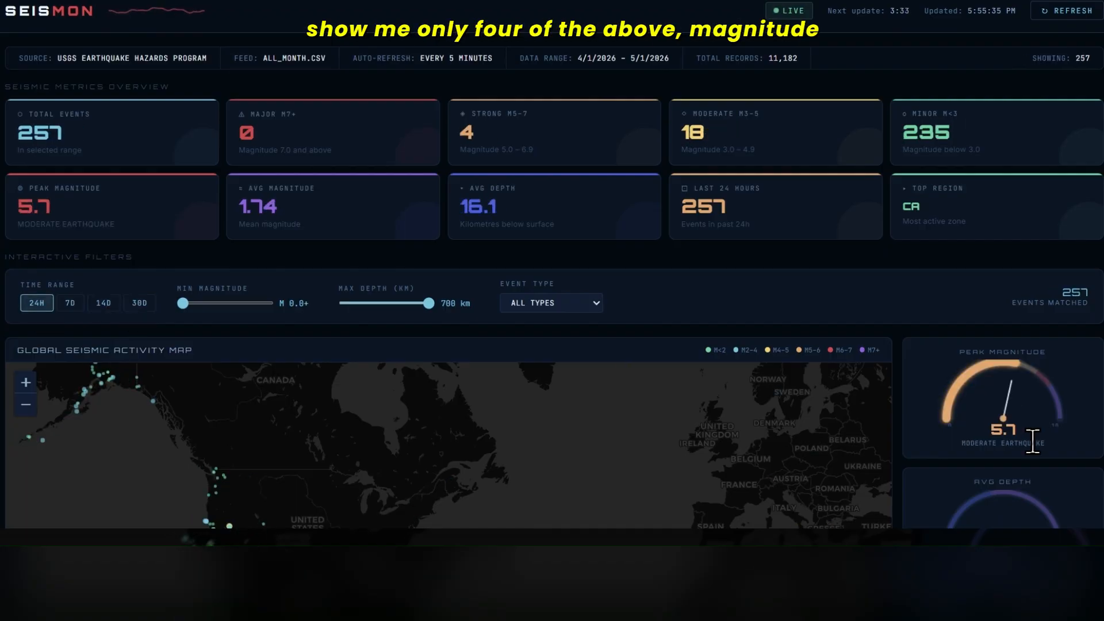
Examine the gauges and the charts below the map, checking individual bars of the magnitude distribution and hourly pattern
scroll(1087, 391, "down", 1)
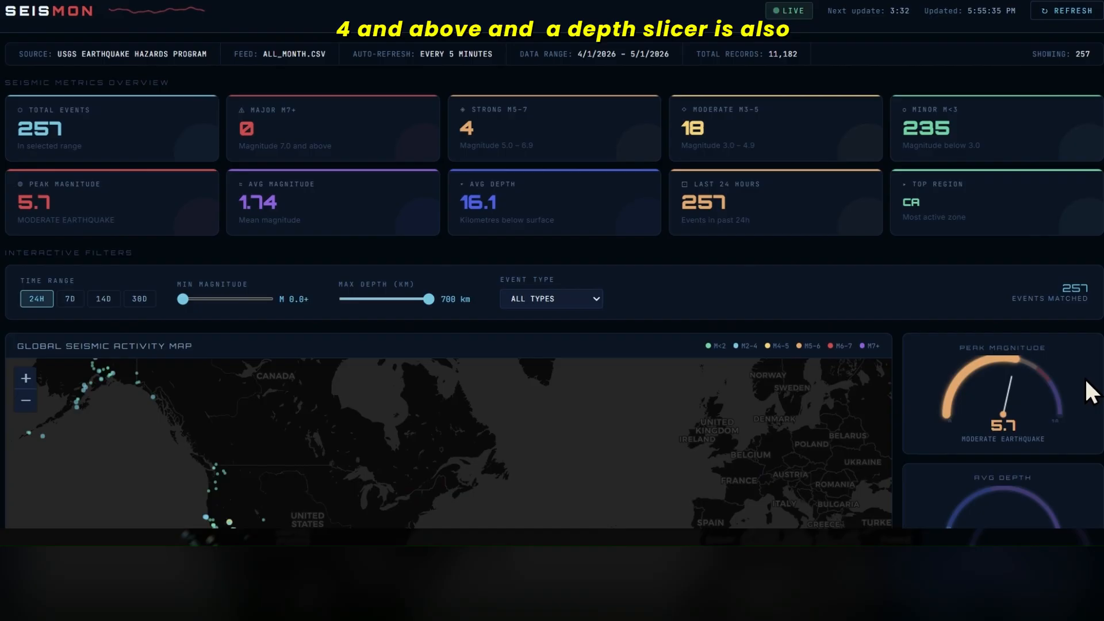
scroll(1091, 391, "down", 3)
scroll(1090, 392, "down", 3)
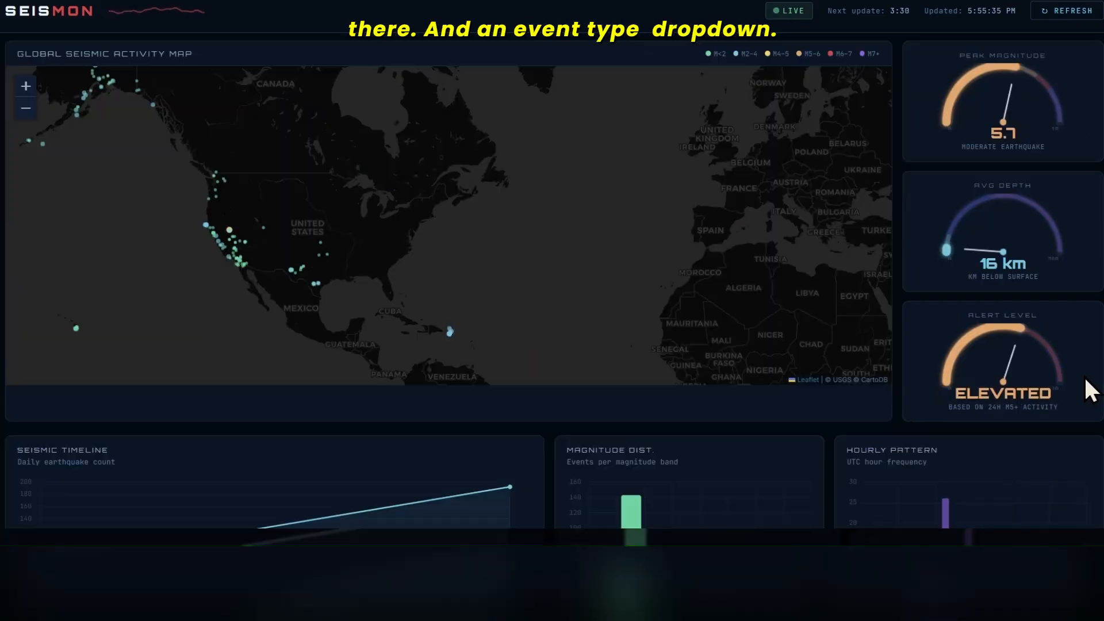
scroll(1090, 391, "down", 2)
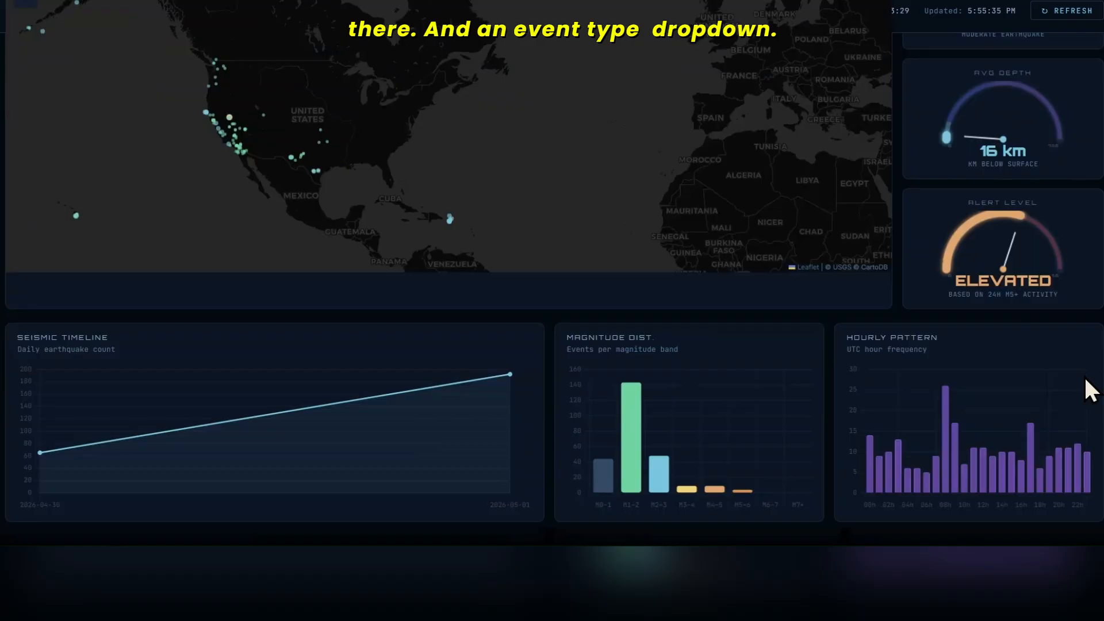
scroll(596, 431, "down", 2)
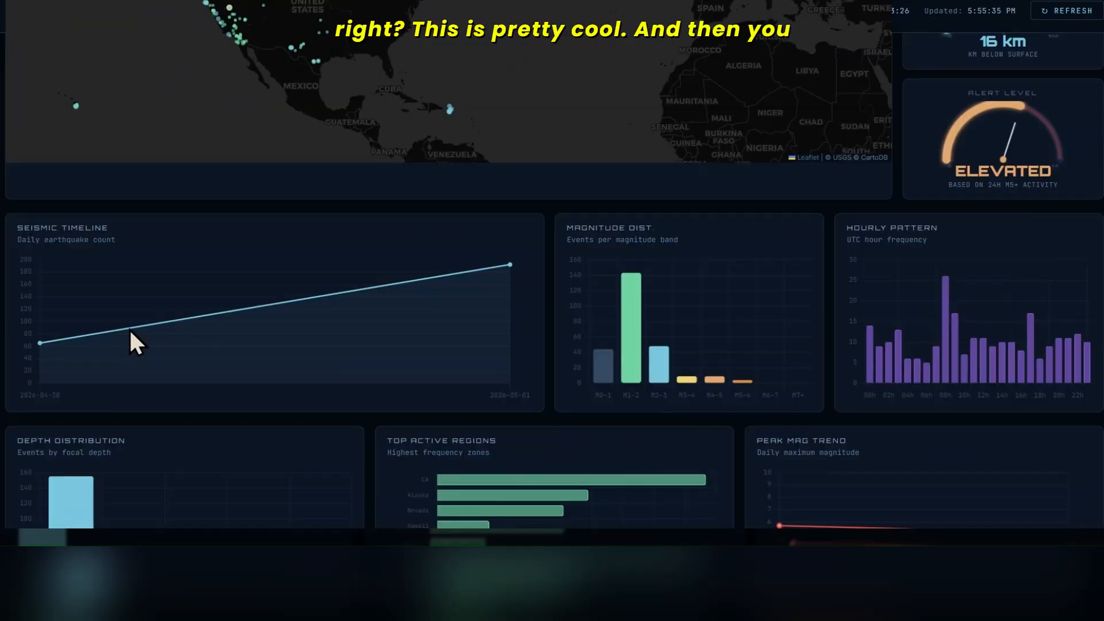
mouse_move(632, 334)
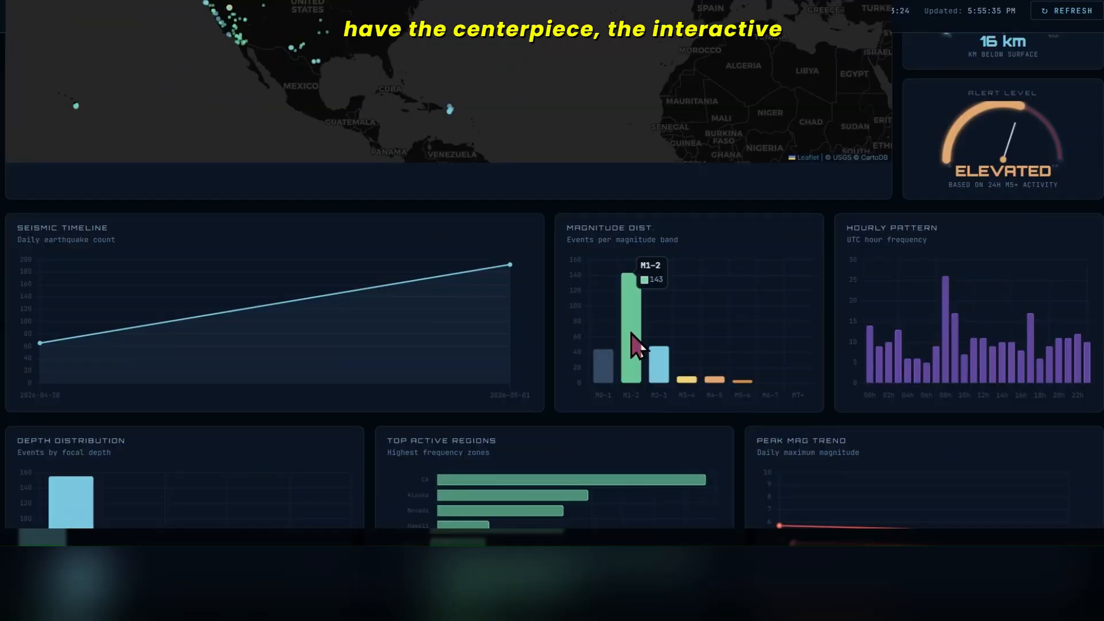
mouse_move(602, 374)
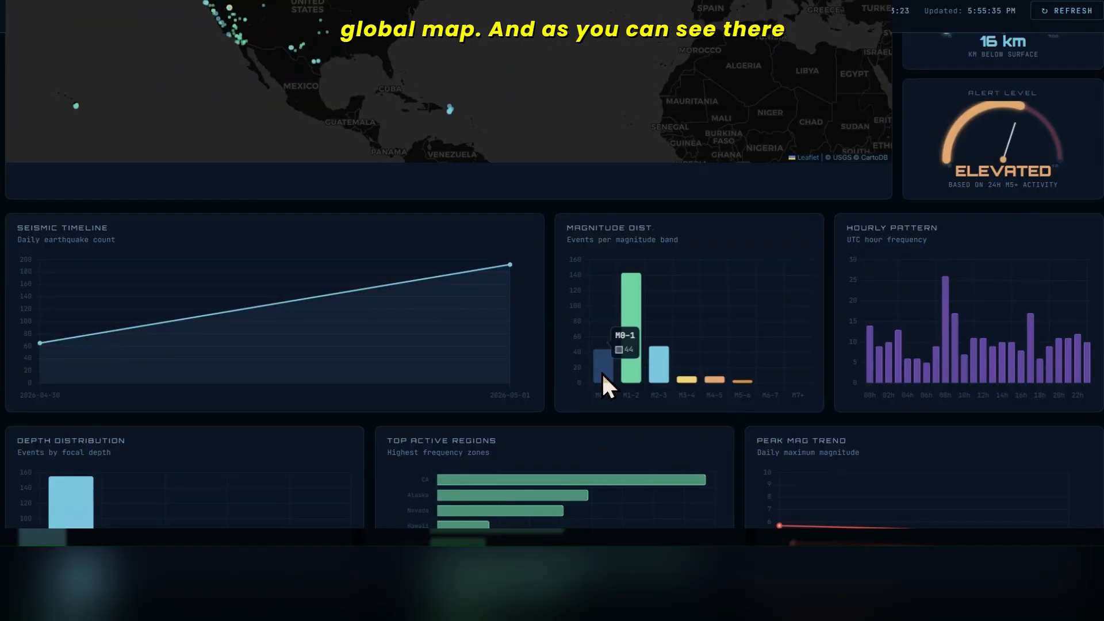
mouse_move(909, 352)
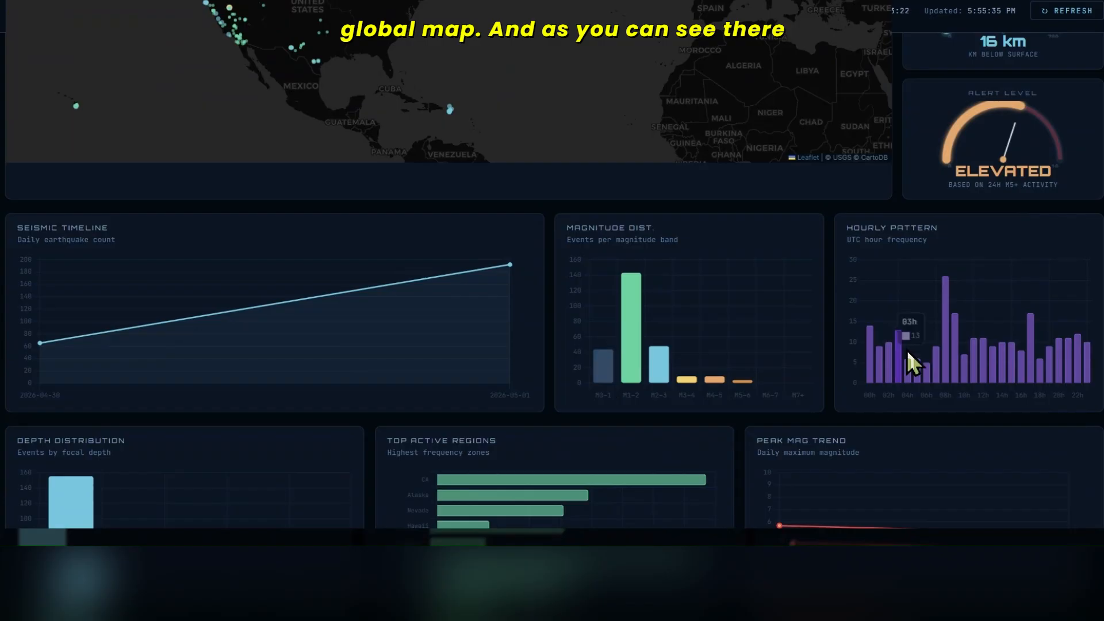
mouse_move(946, 331)
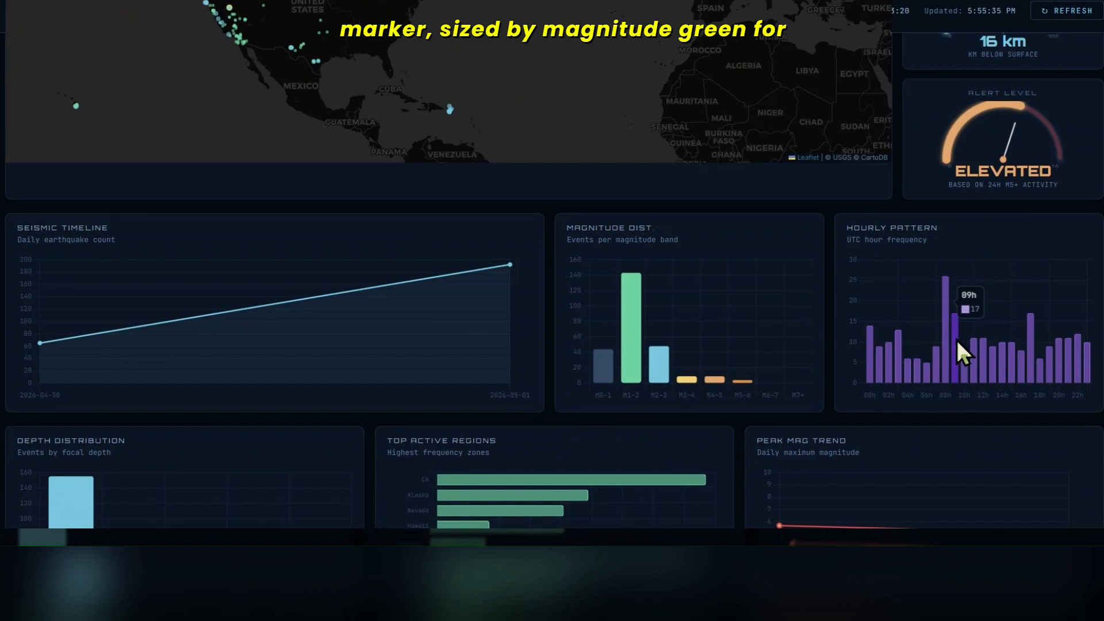
scroll(957, 339, "down", 2)
scroll(90, 379, "down", 2)
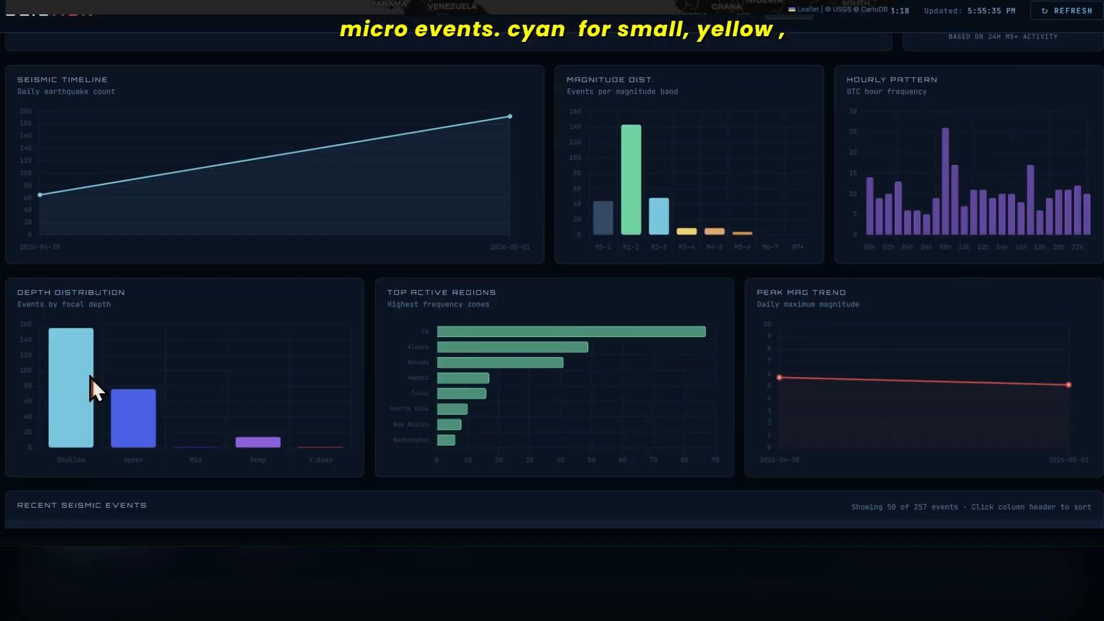
Examine individual bars of the depth distribution and top active regions charts, including the CA and Hawaii regions
mouse_move(80, 407)
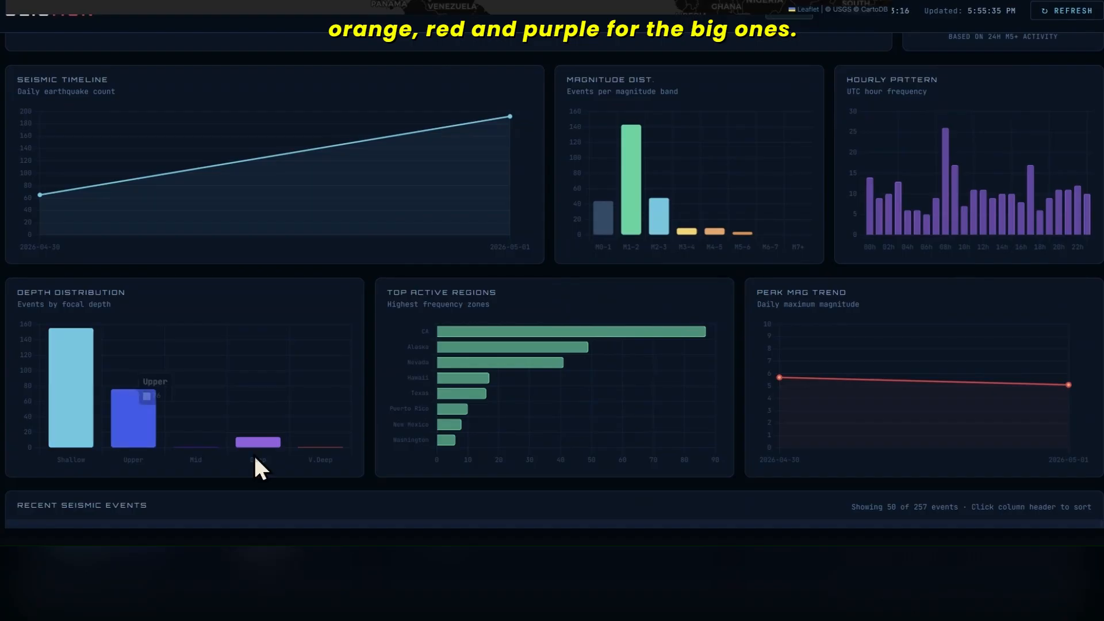
mouse_move(460, 340)
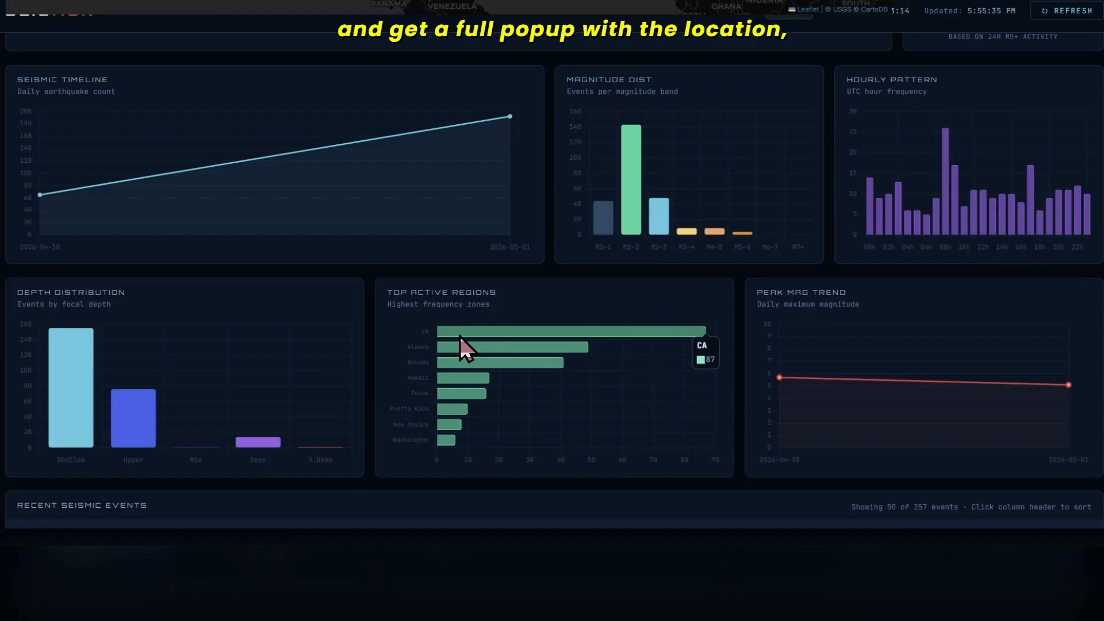
mouse_move(455, 384)
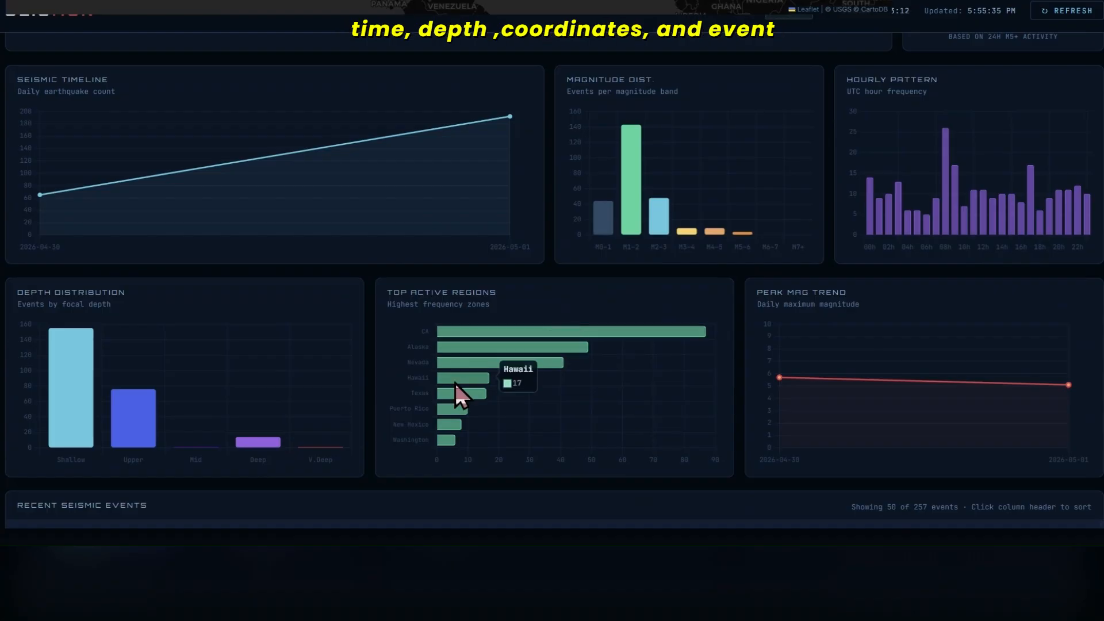
mouse_move(451, 428)
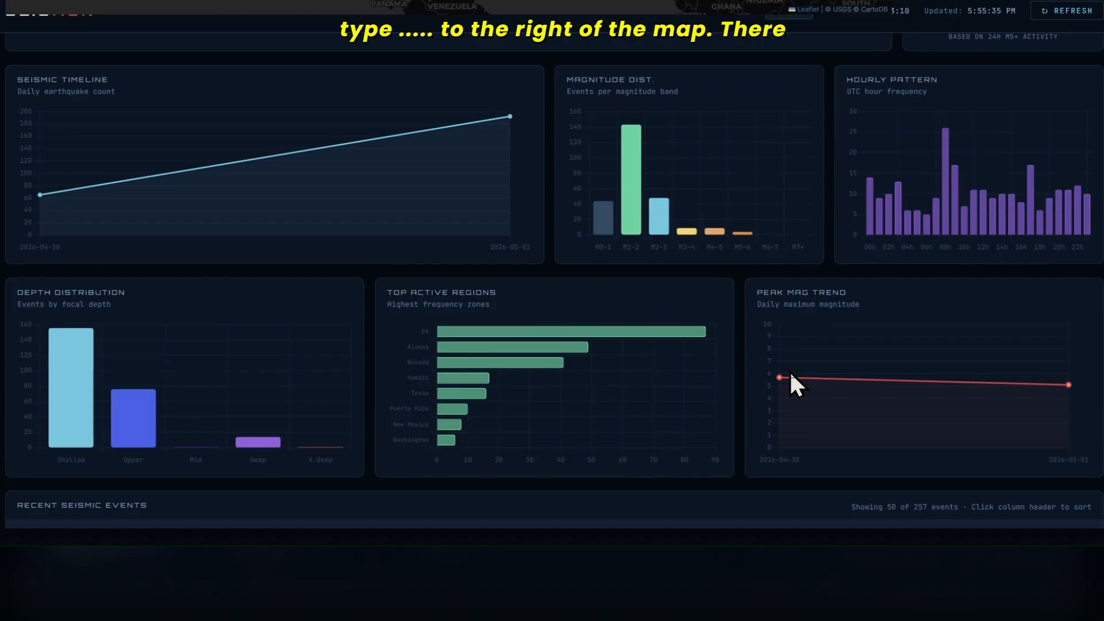
Browse the rows of the recent seismic events table, covering magnitude, location, depth, coordinates and status
scroll(805, 366, "down", 3)
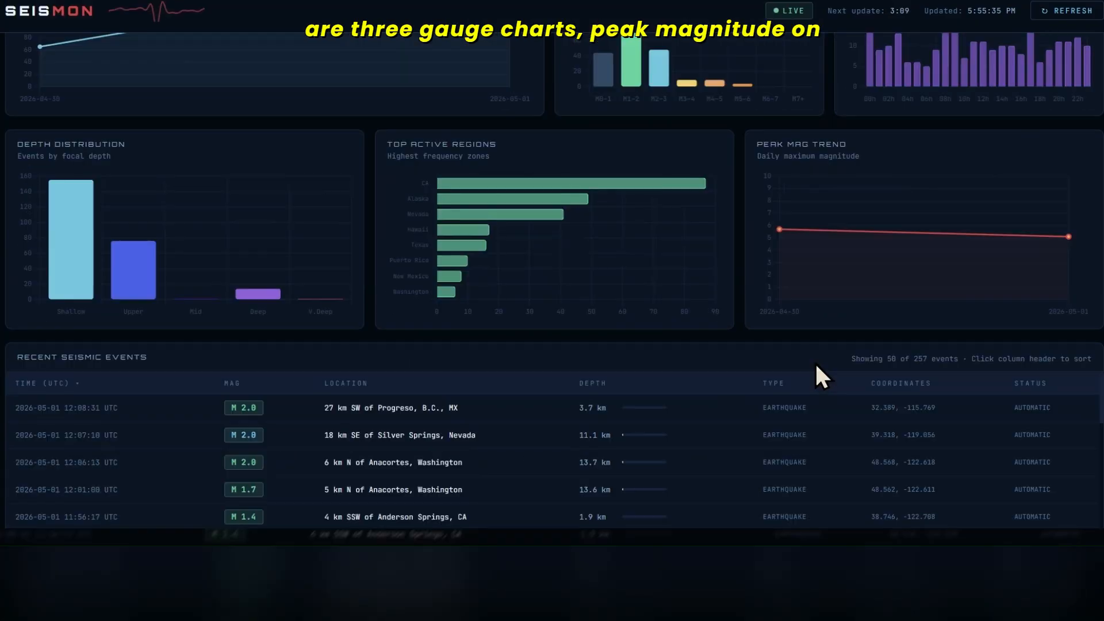
scroll(816, 366, "down", 1)
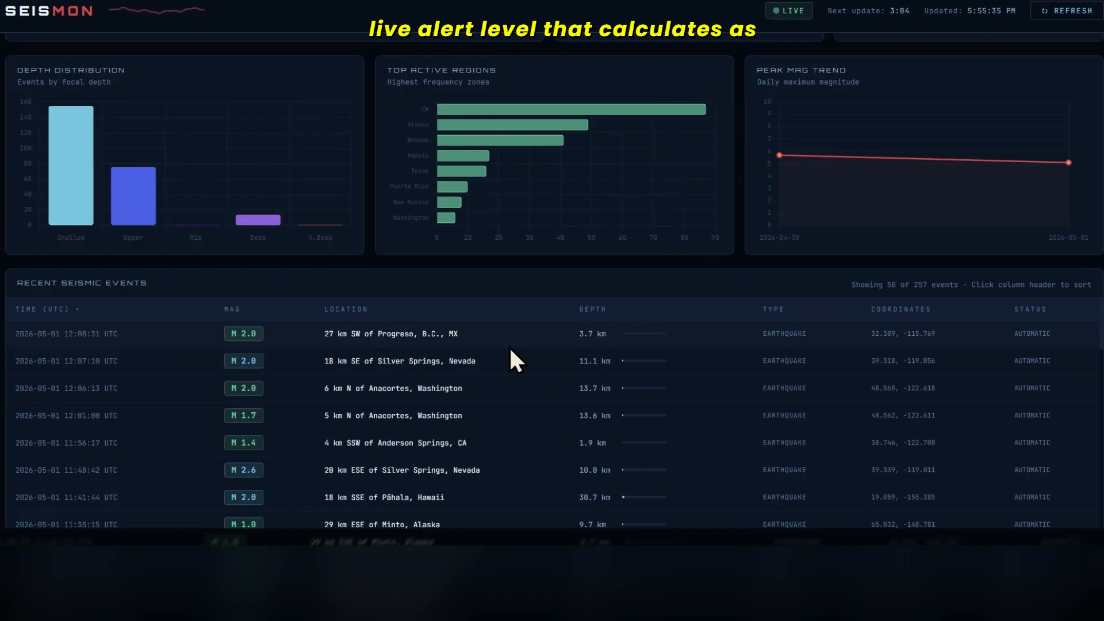
scroll(707, 374, "down", 3)
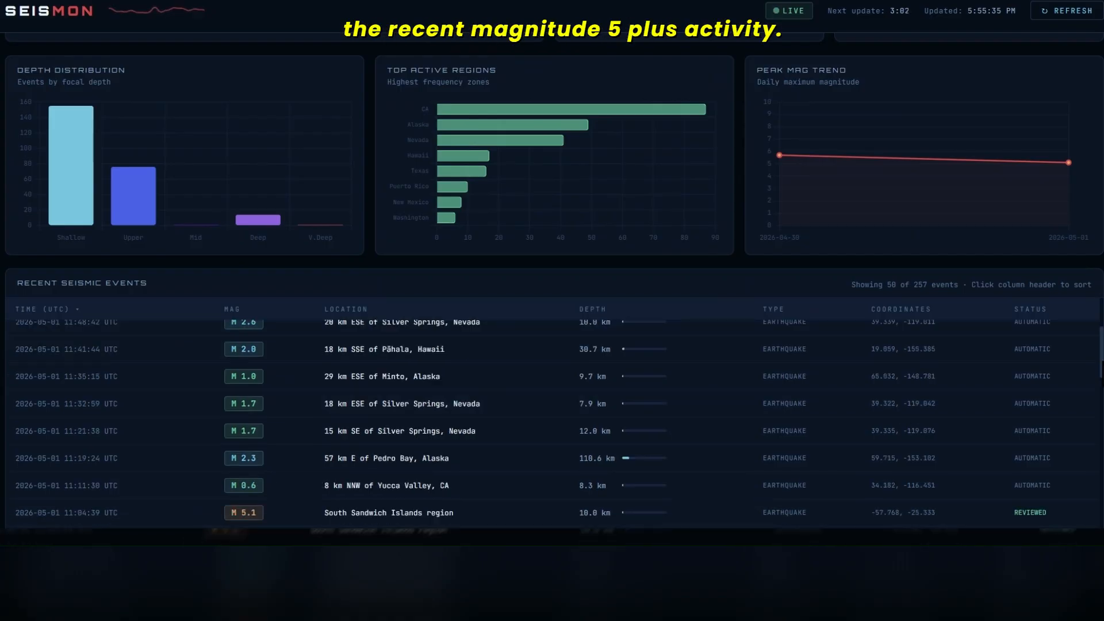
scroll(1101, 402, "down", 3)
scroll(1092, 380, "up", 3)
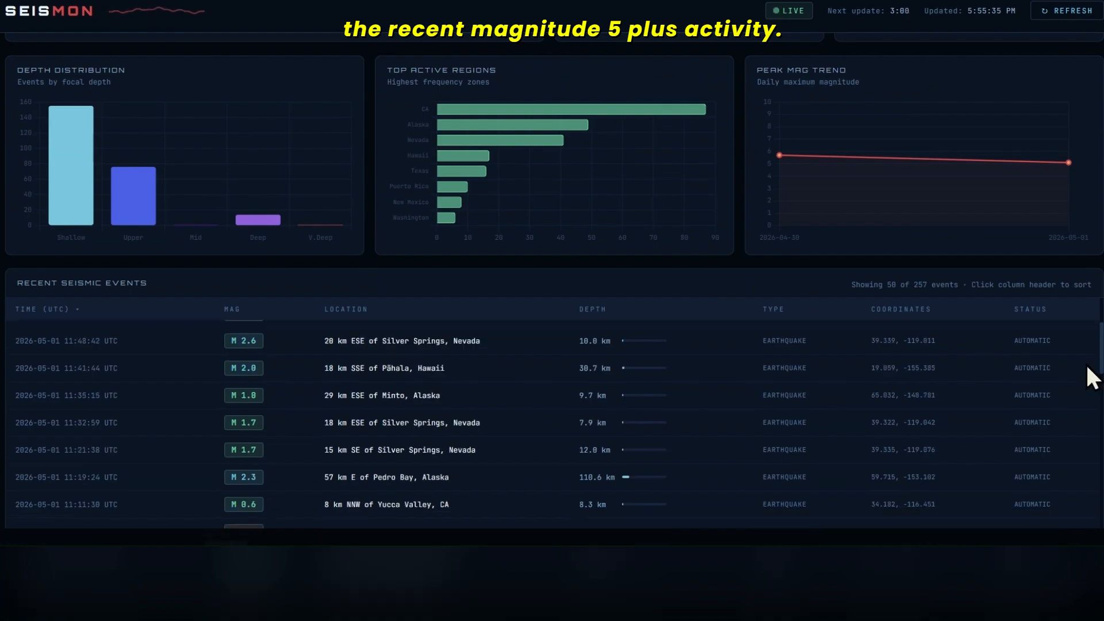
scroll(1093, 380, "down", 3)
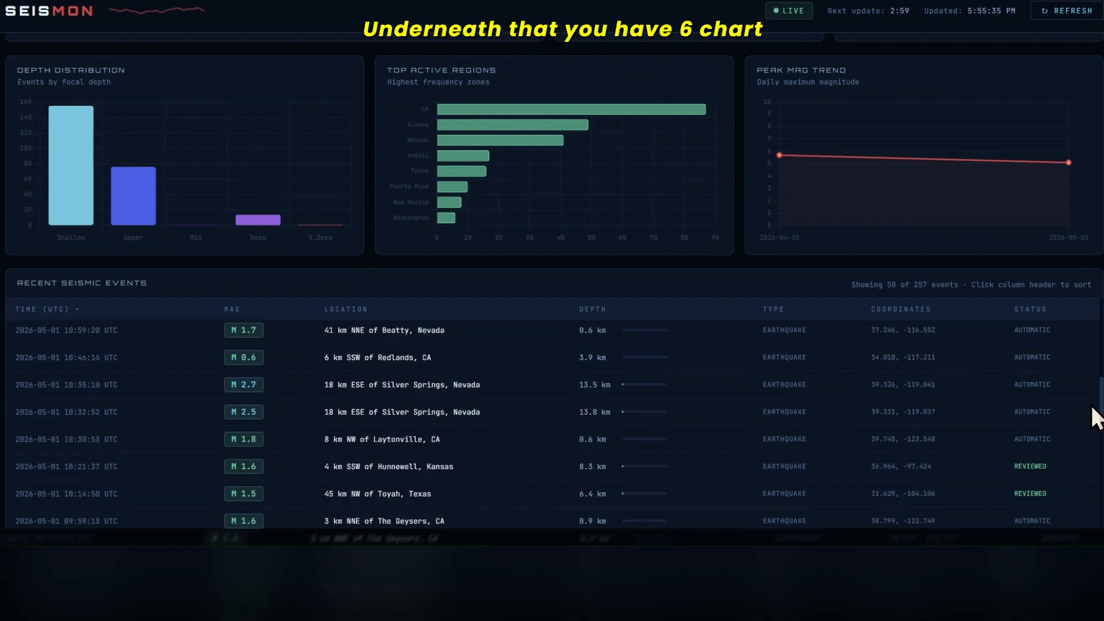
scroll(1094, 368, "up", 3)
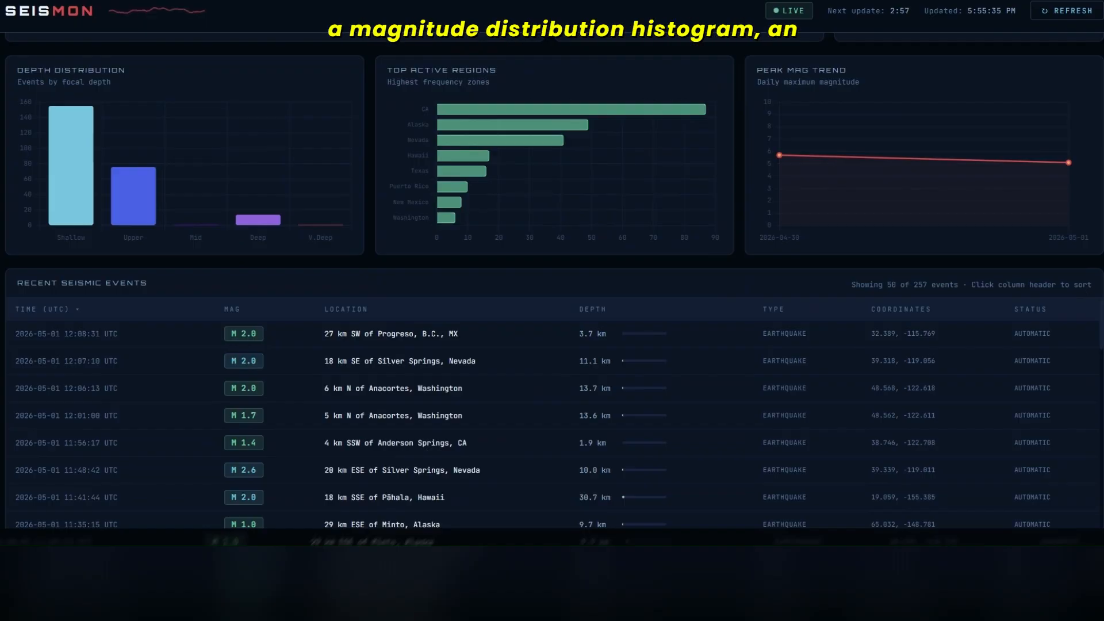
scroll(552, 345, "down", 1)
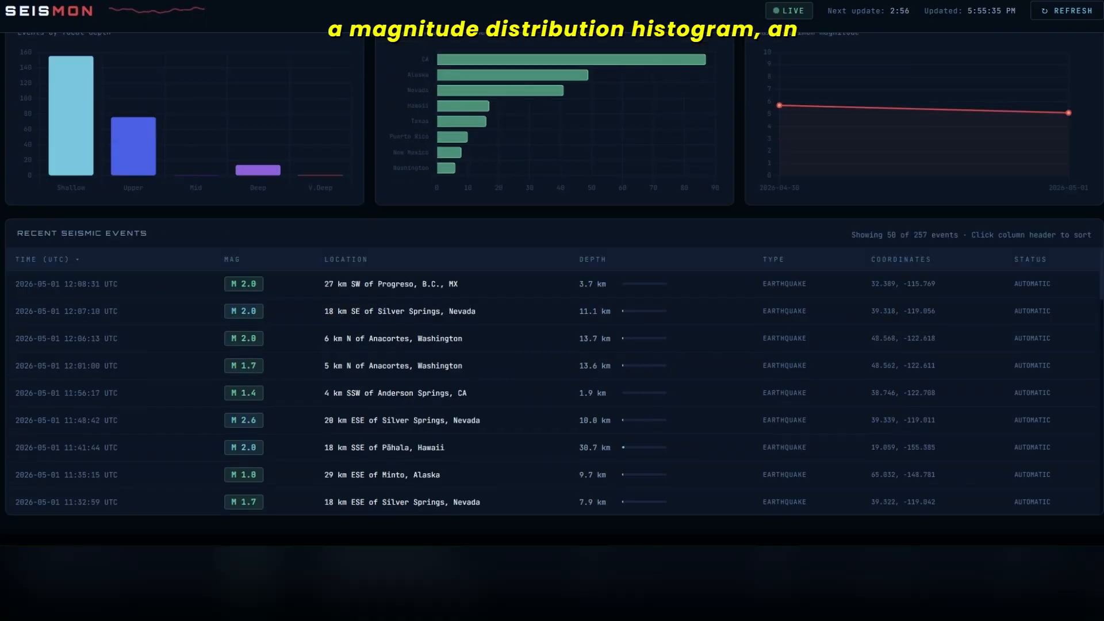
Return to the metrics overview and manually refresh the live earthquake data
scroll(552, 311, "up", 3)
scroll(1093, 162, "up", 8)
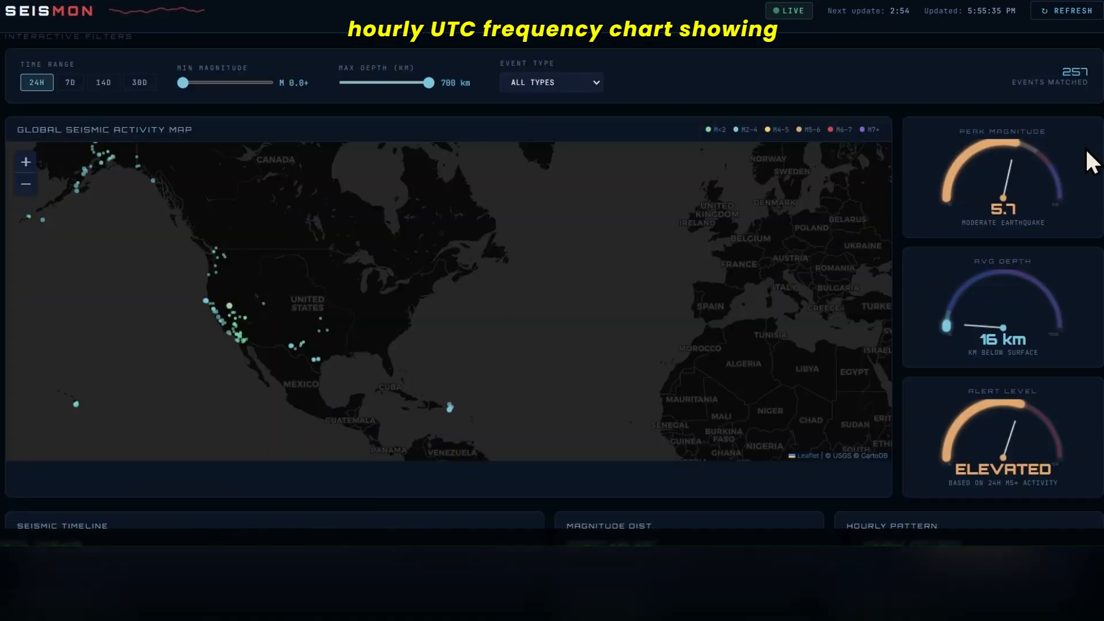
scroll(1092, 163, "up", 4)
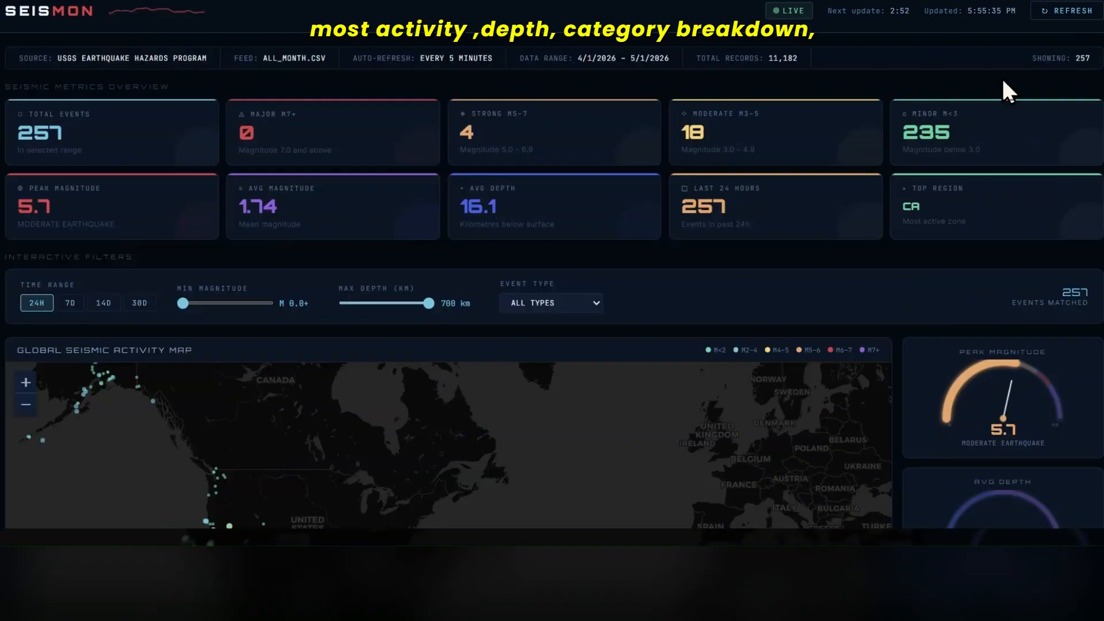
left_click(1079, 18)
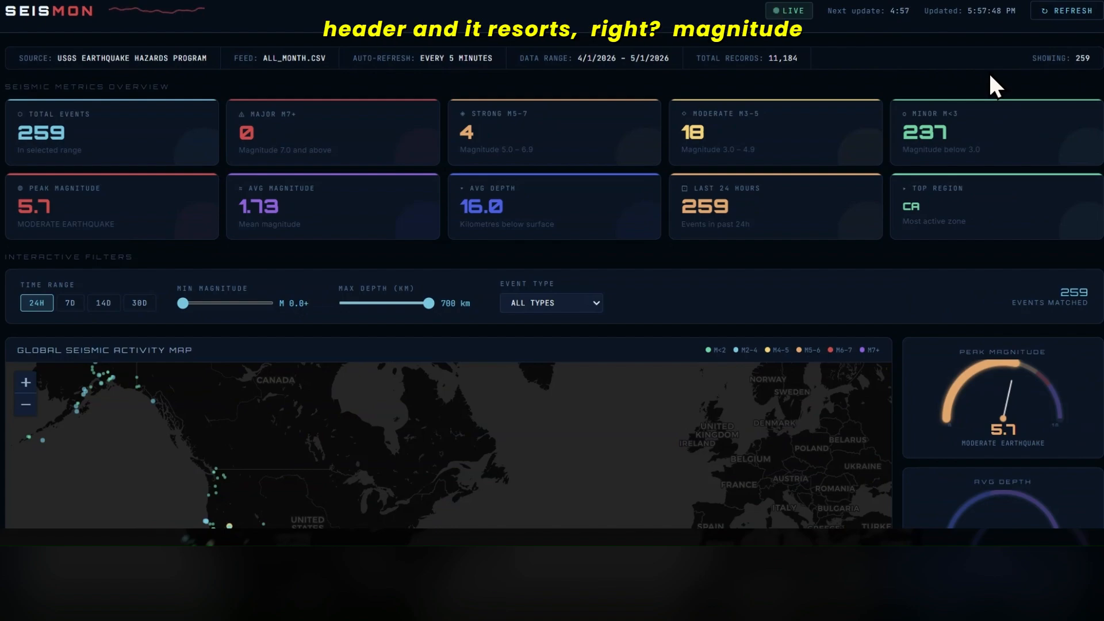
left_click(1068, 26)
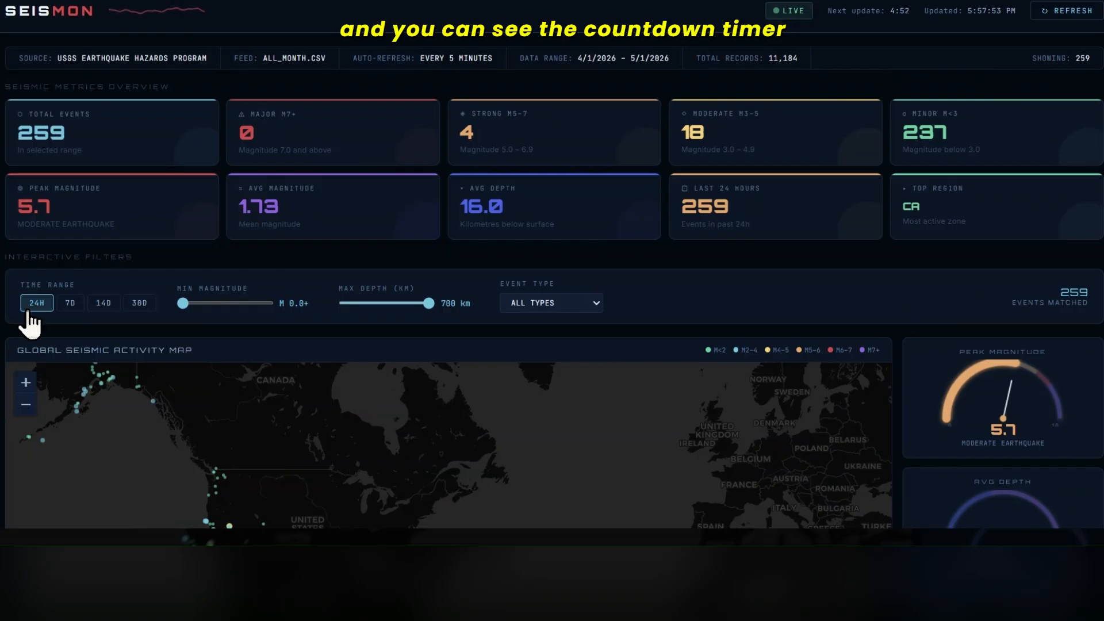
Switch the time range to 30D and review the map, gauges, charts and recent events table for that period
left_click(142, 313)
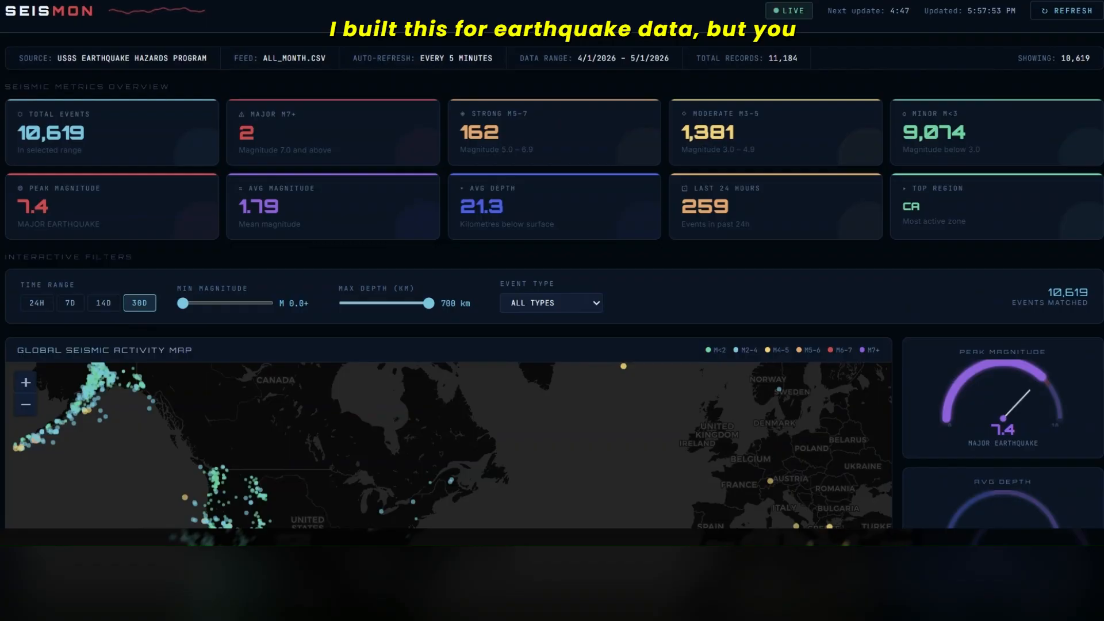
scroll(552, 287, "down", 10)
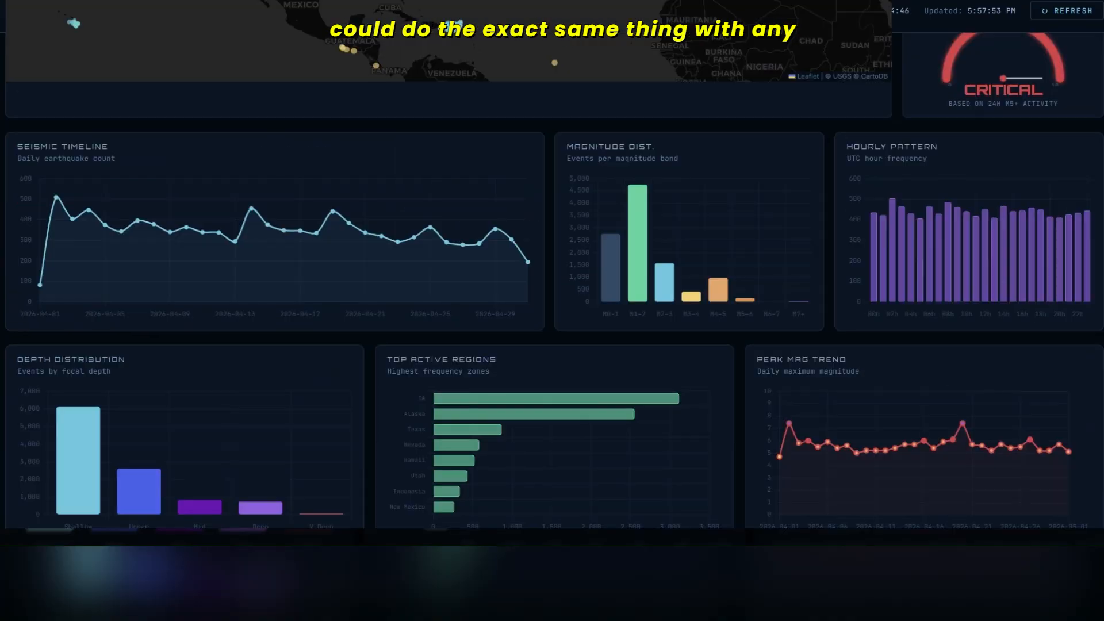
scroll(552, 287, "down", 4)
scroll(552, 287, "down", 2)
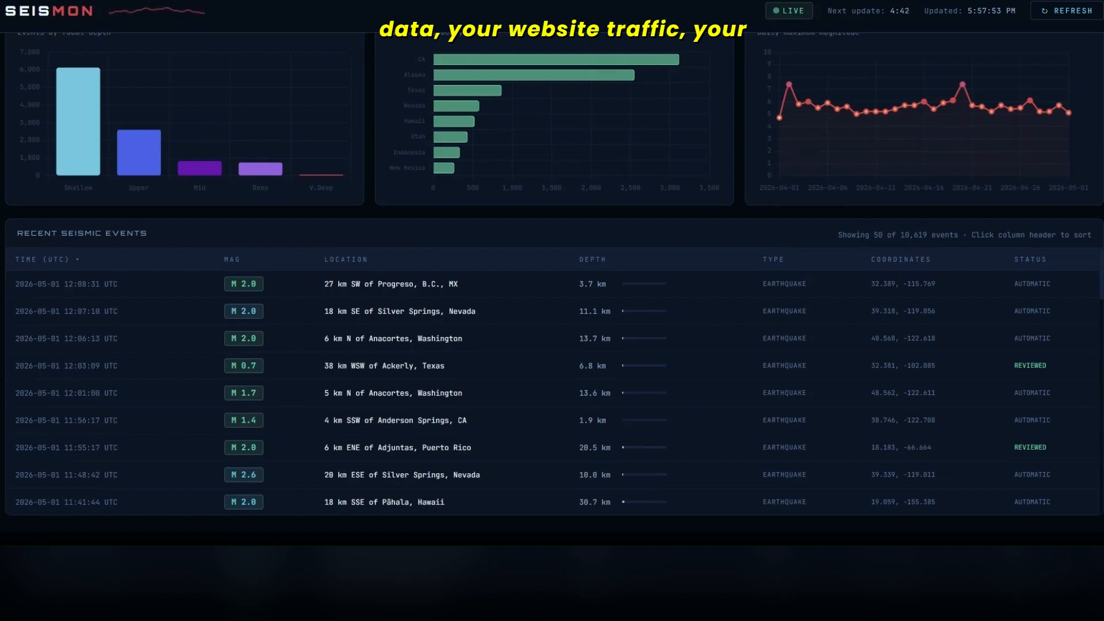
scroll(1091, 200, "up", 14)
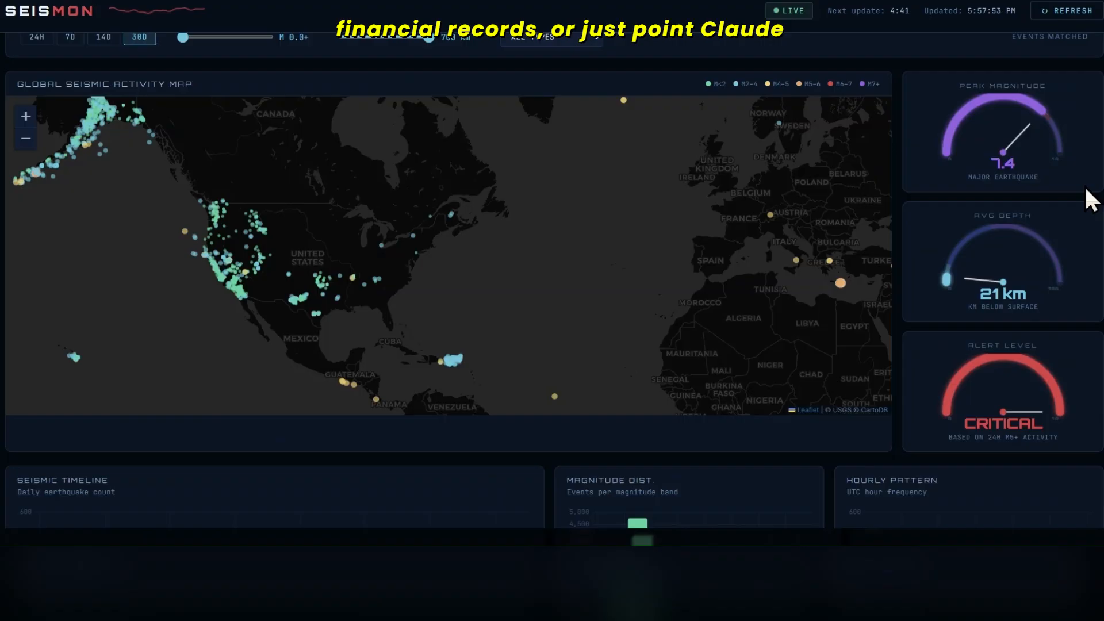
Filter the dashboard to the Earthquake event type and the 24H time range
scroll(1089, 155, "up", 5)
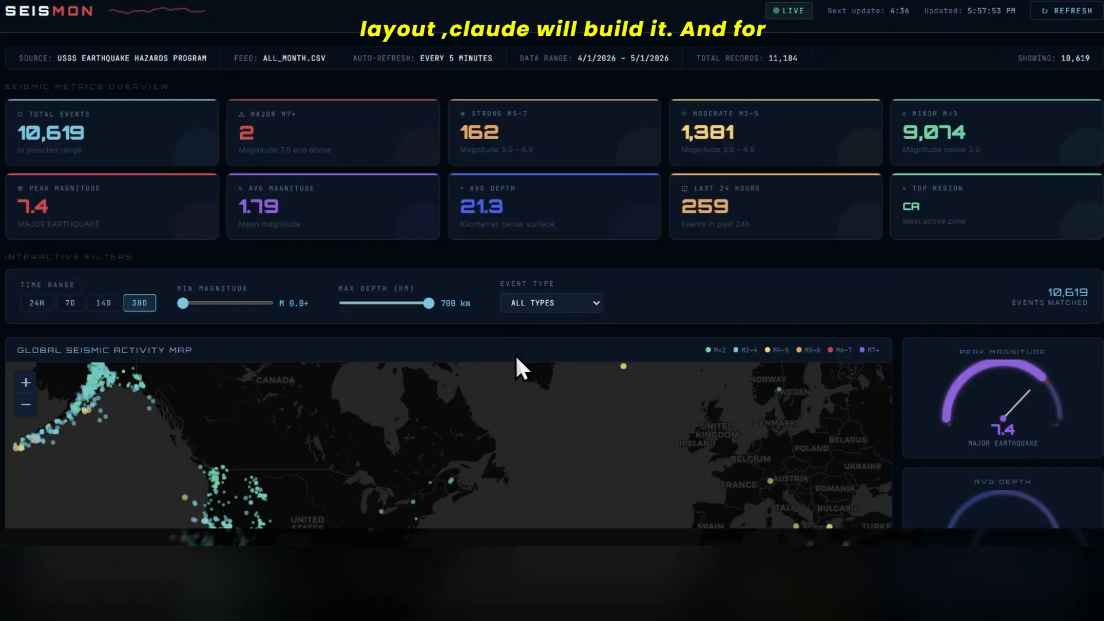
left_click(553, 341)
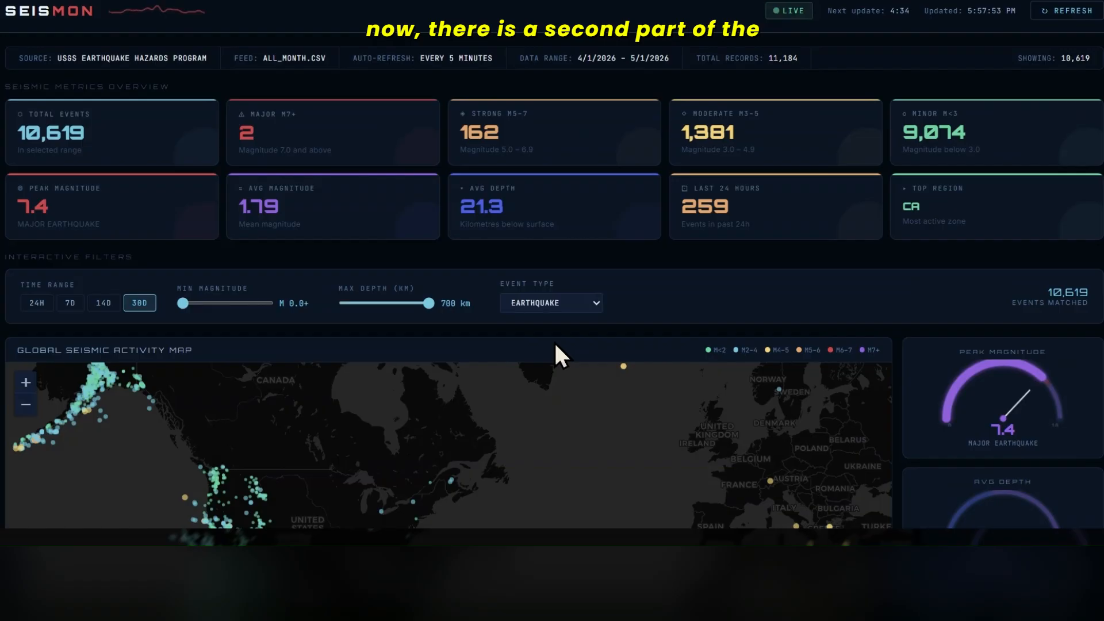
left_click(38, 304)
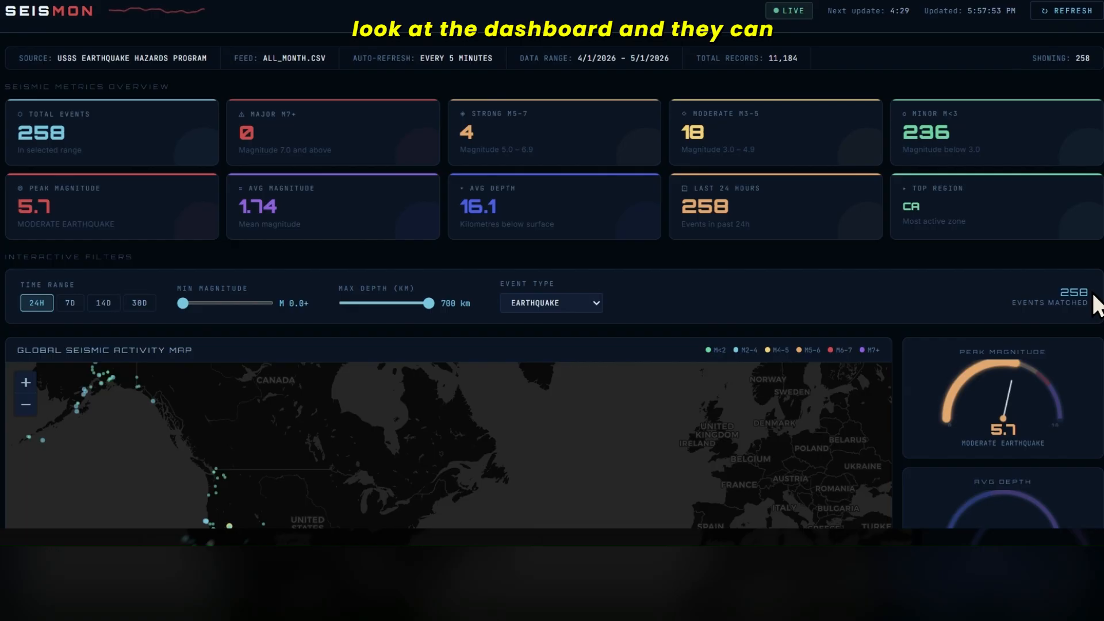
Pan the seismic activity map eastward, zoom out to the world view and select the orange event marker near Kamchatka
scroll(1098, 301, "down", 2)
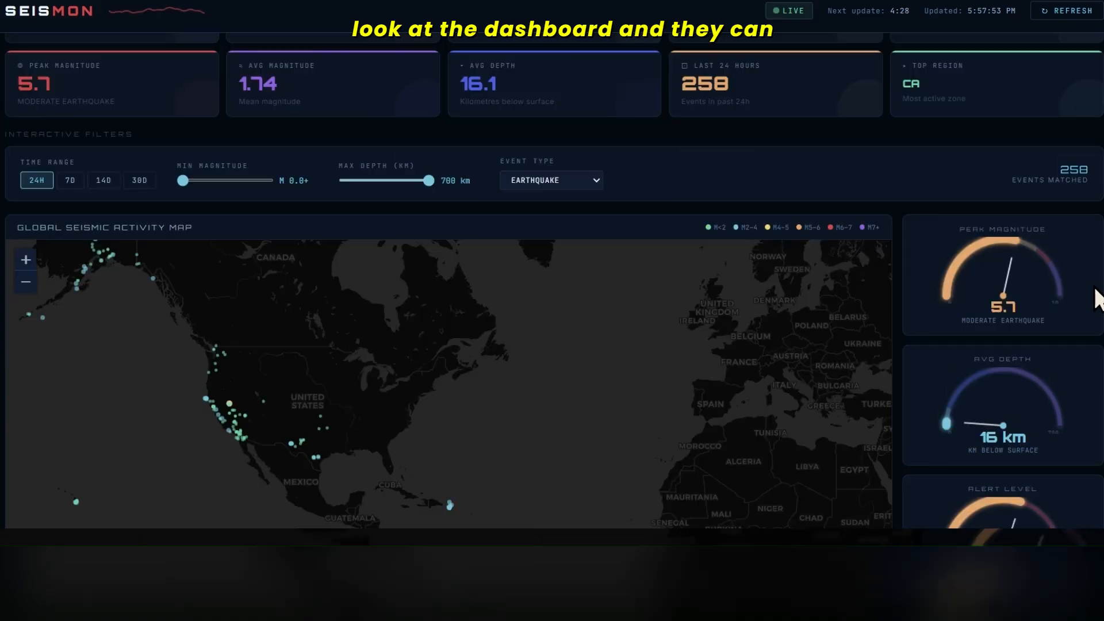
scroll(1098, 299, "down", 2)
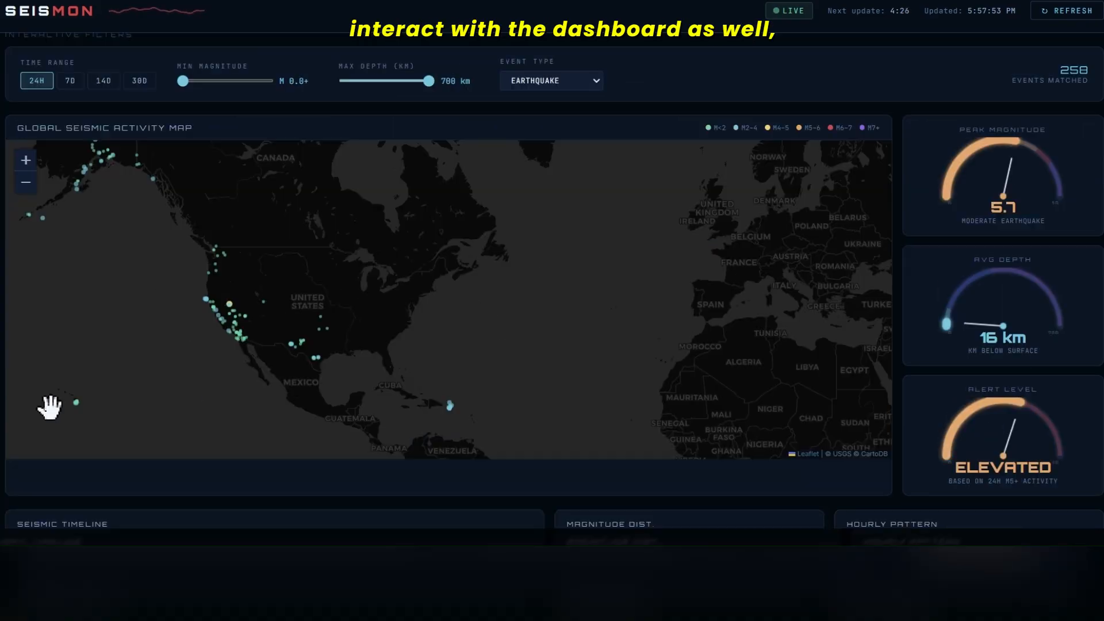
left_click_drag(478, 305, 393, 329)
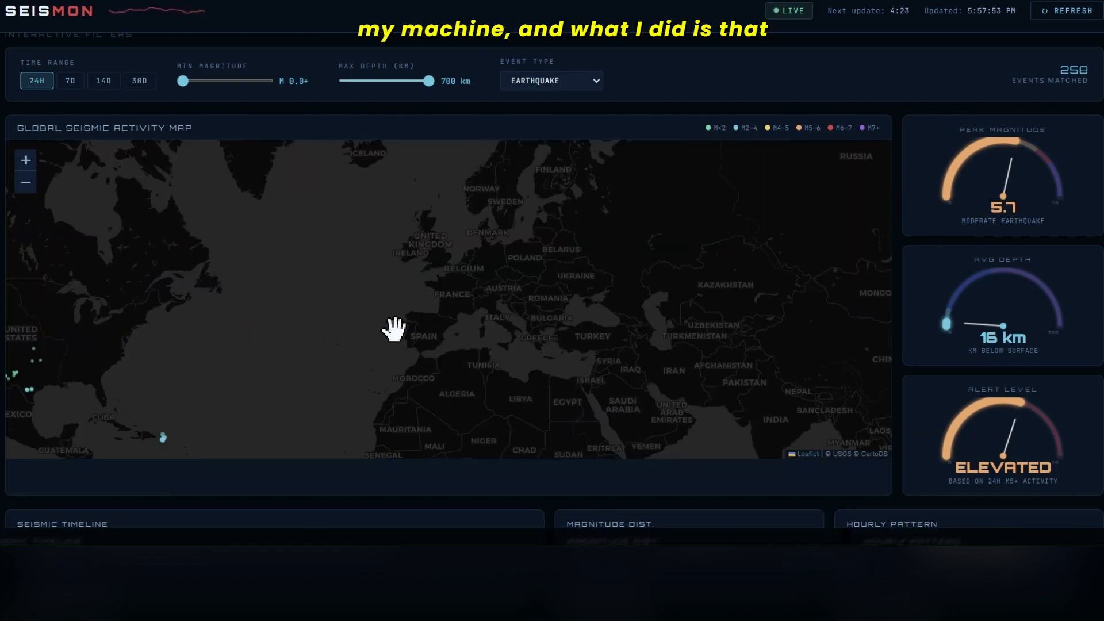
scroll(394, 329, "down", 2)
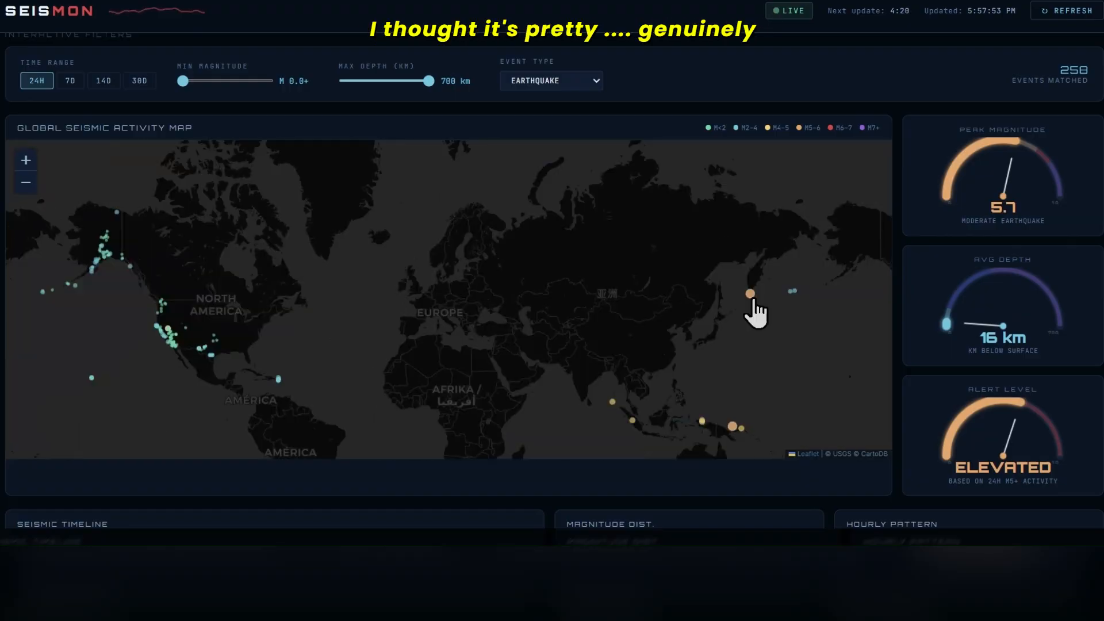
left_click(750, 295)
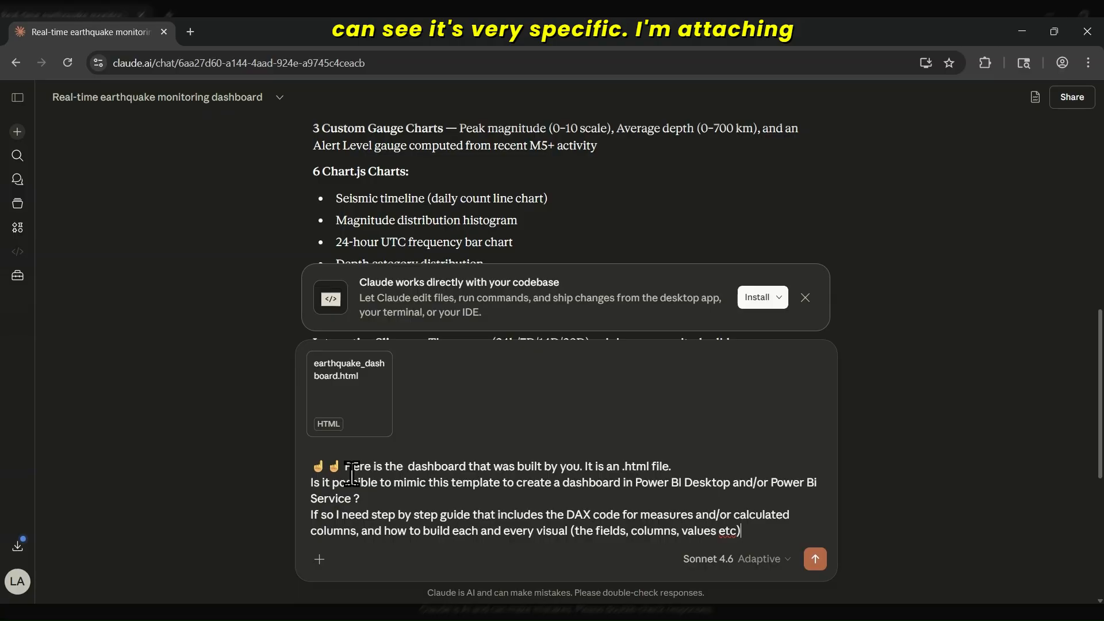
Switch to the Claude chat and read the drafted prompt about recreating the dashboard in Power BI with a step-by-step DAX and visuals guide
triple_click(351, 475)
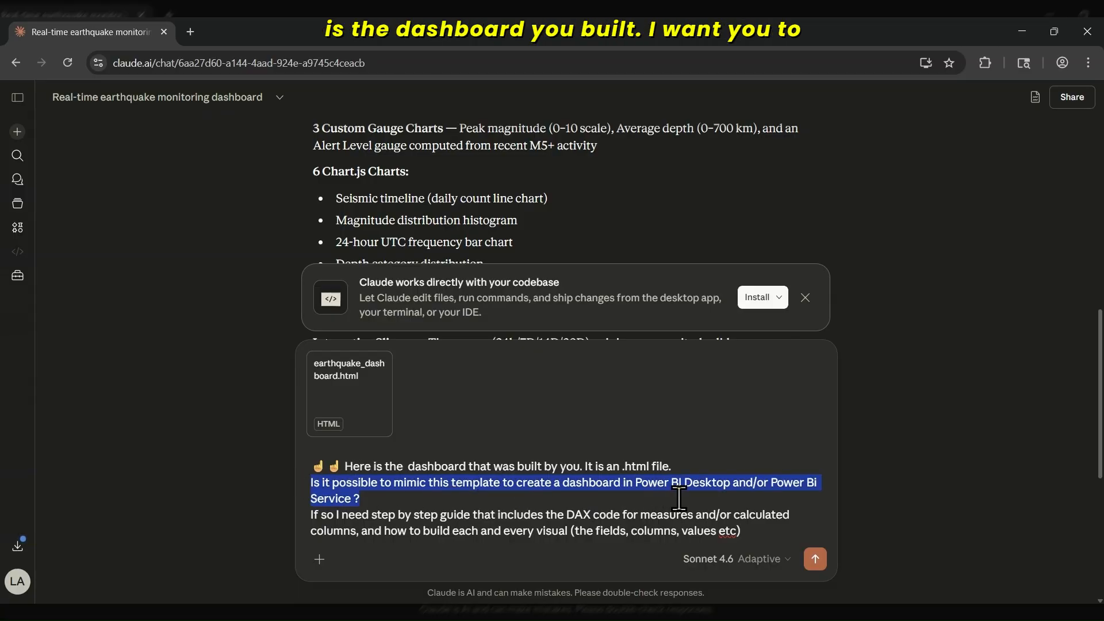
left_click(570, 499)
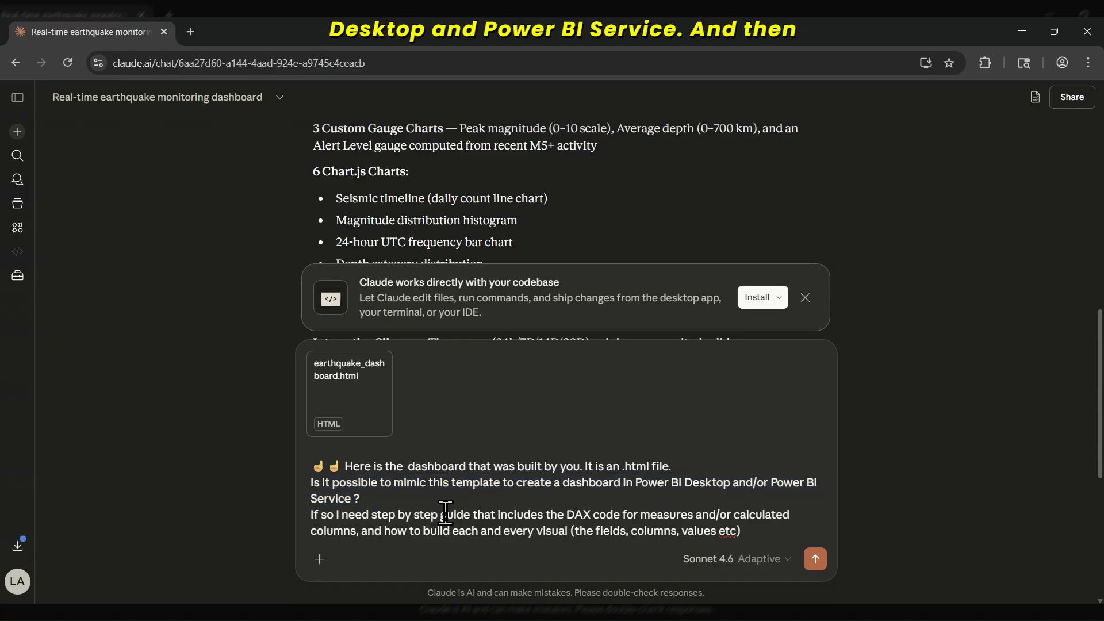
left_click_drag(489, 515, 742, 532)
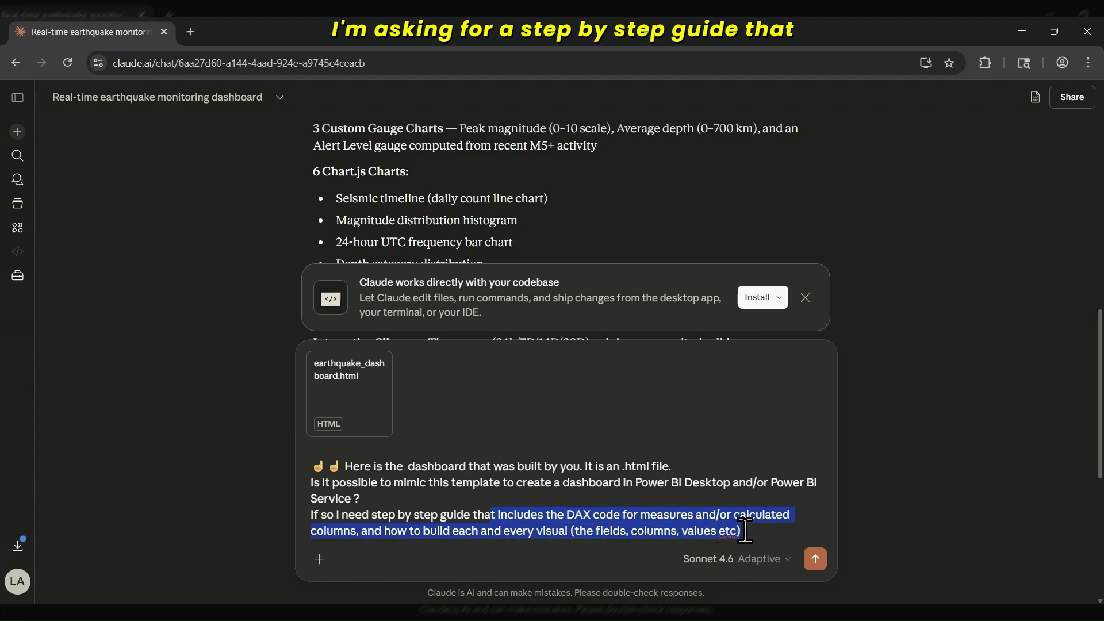
left_click(741, 532)
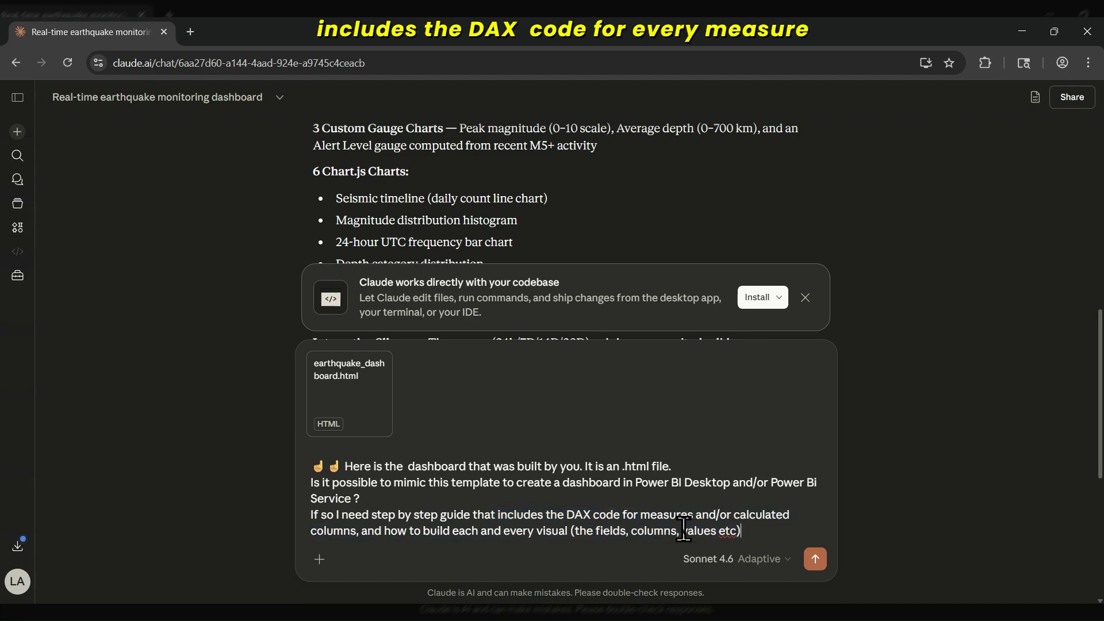
Check the model and adaptive thinking options, plus the attachment, connector and web search options for the prompt
left_click(779, 561)
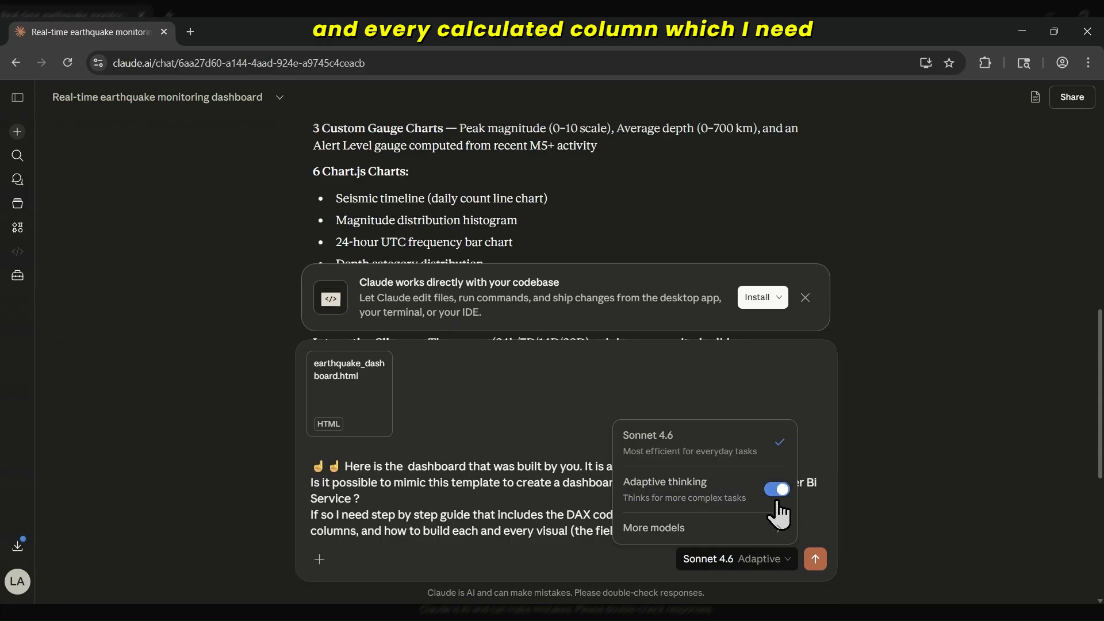
left_click(647, 564)
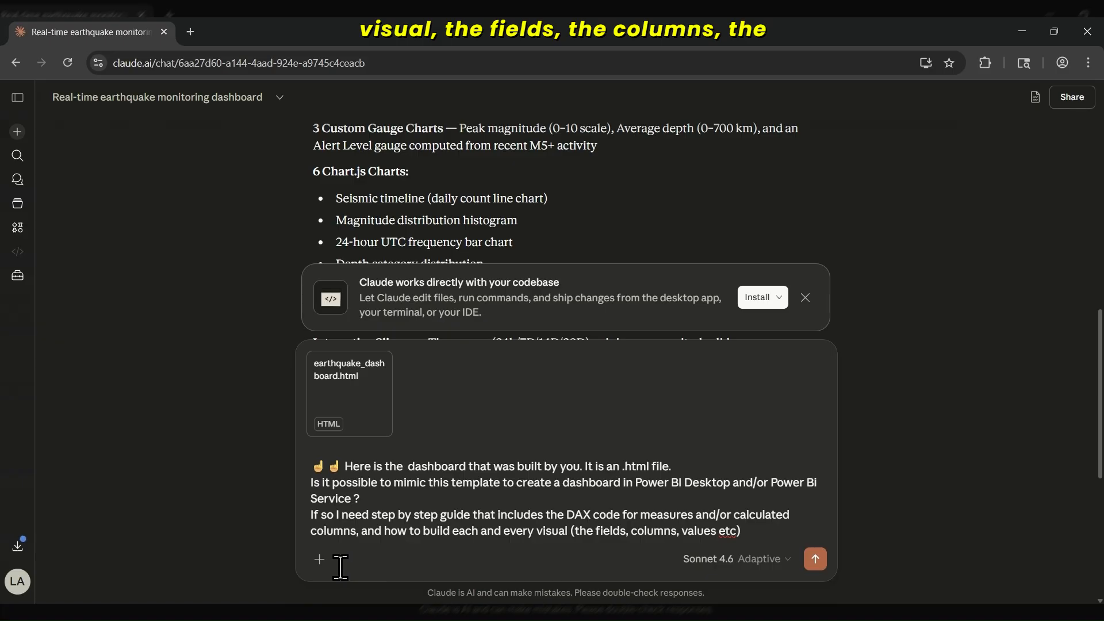
left_click(319, 559)
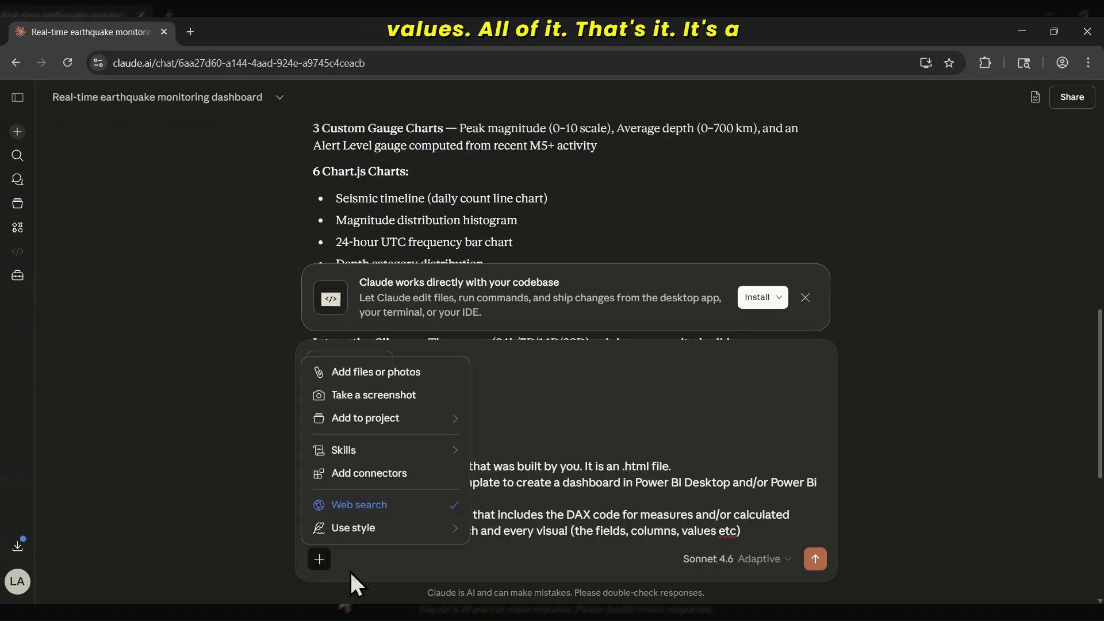
left_click(386, 563)
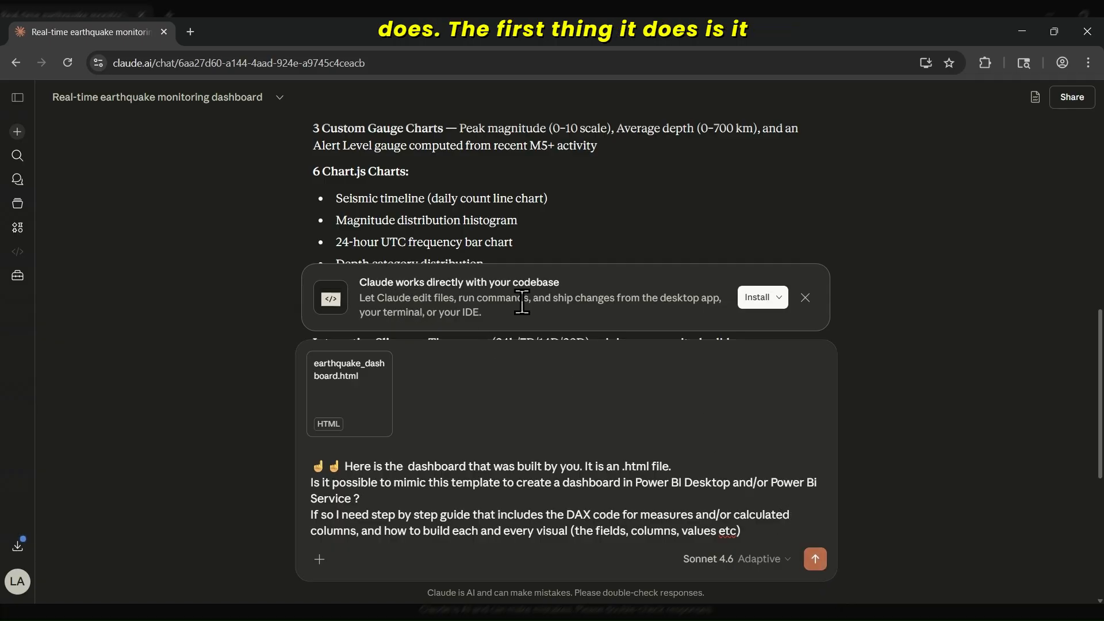
Dismiss the codebase install banner, send the Power BI guide prompt with the attached HTML dashboard, and follow the response being generated
left_click(805, 298)
key("Return")
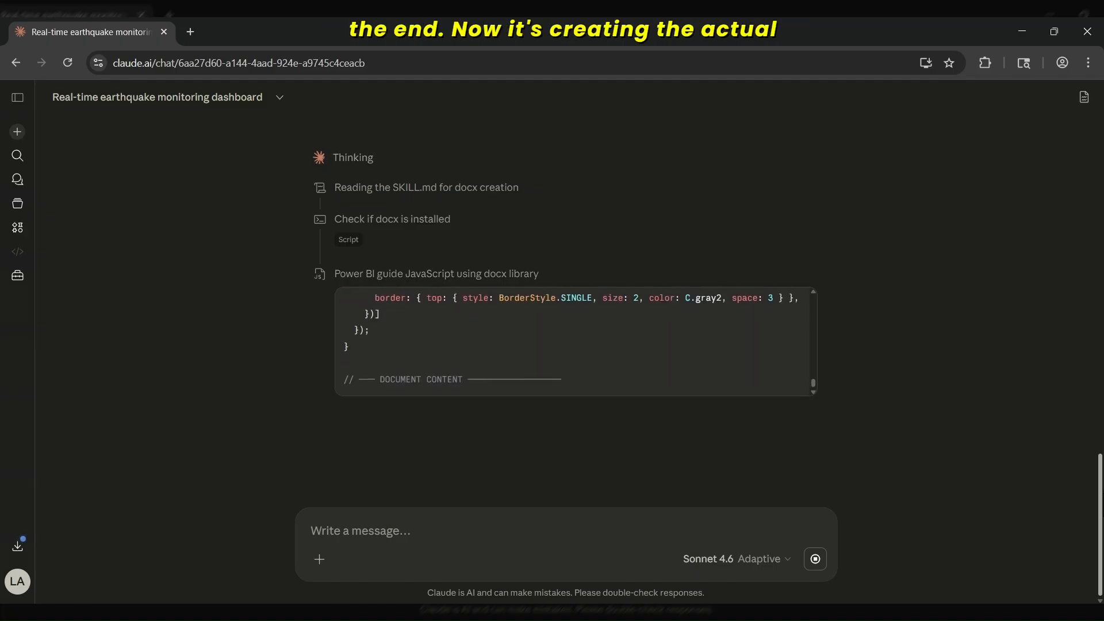
scroll(1099, 502, "up", 1)
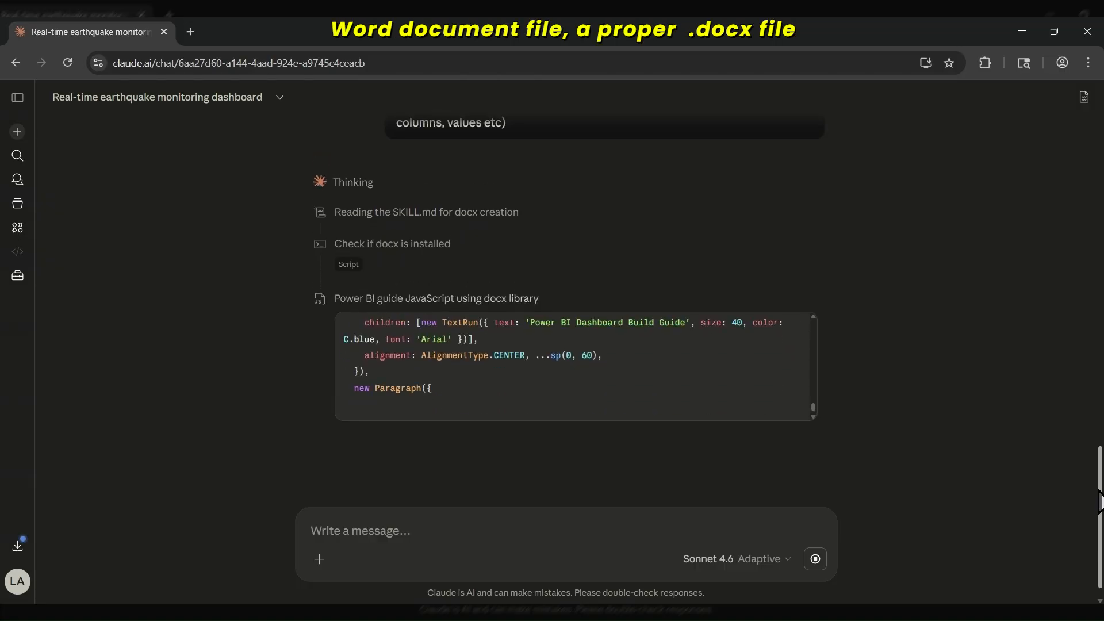
left_click_drag(1099, 501, 1100, 509)
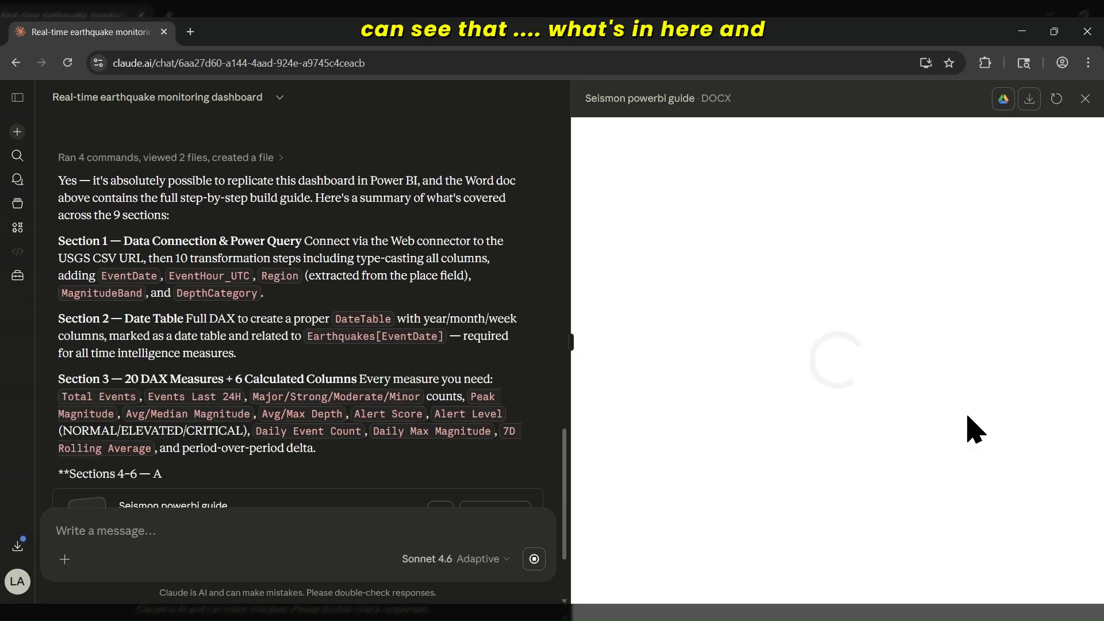
Read Claude's chat summary of the Power BI guide, from data connection and DAX measures through visuals, publishing and layout
scroll(115, 339, "up", 3)
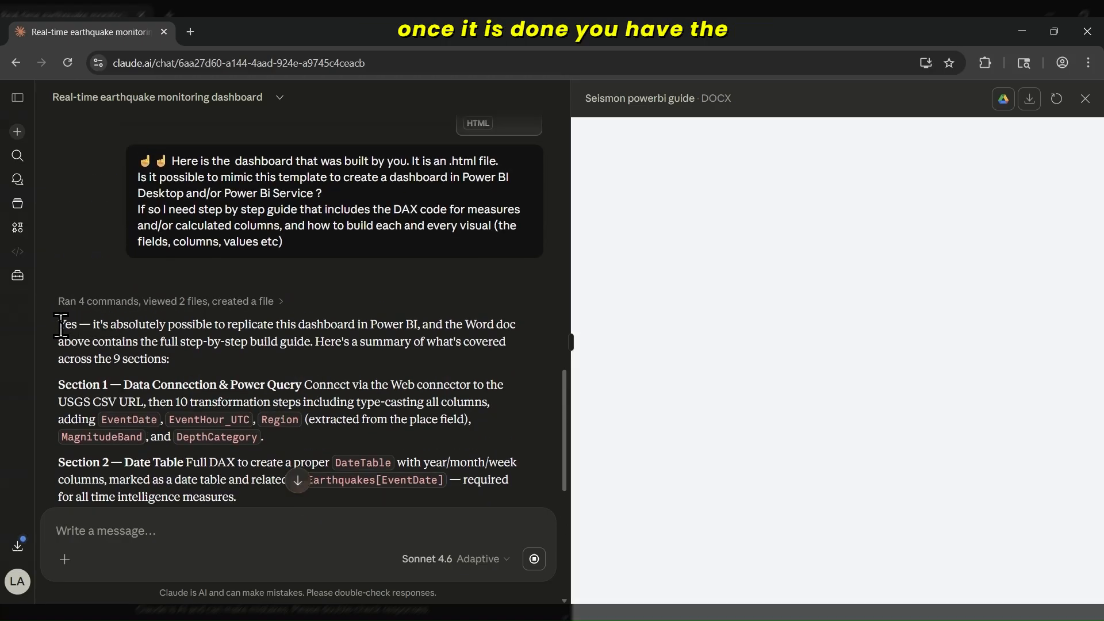
left_click_drag(63, 326, 229, 365)
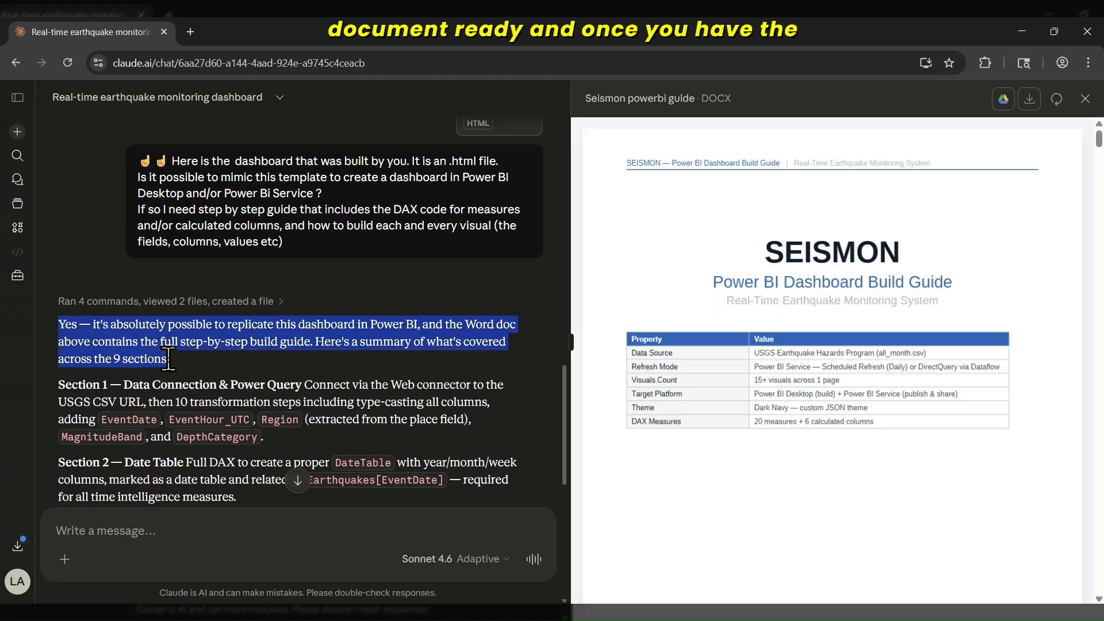
left_click(228, 365)
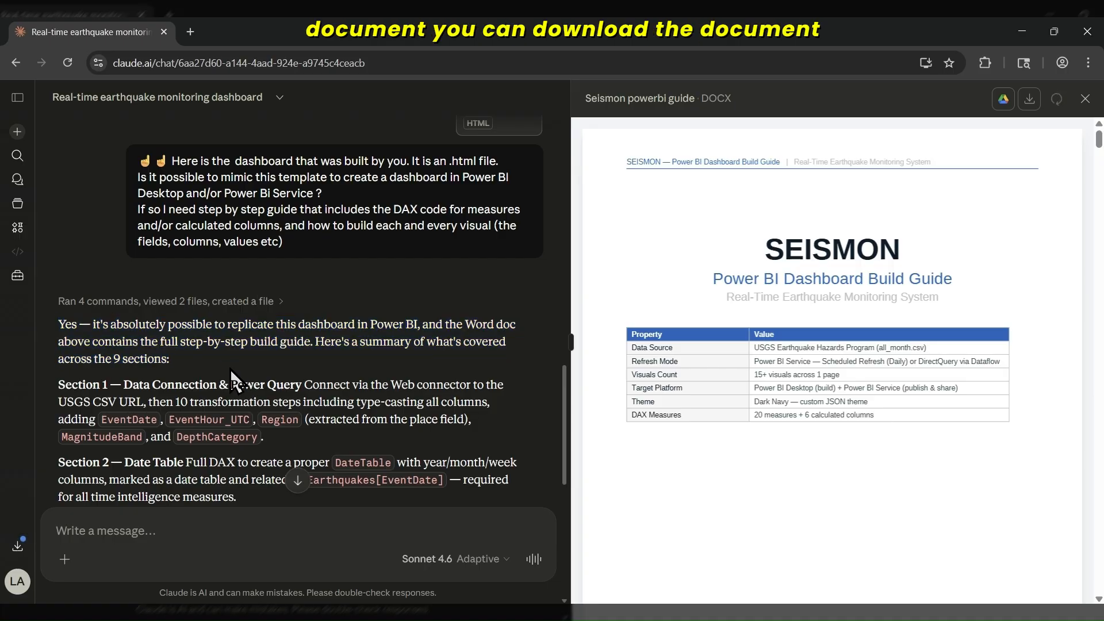
scroll(230, 369, "down", 1)
scroll(230, 369, "down", 2)
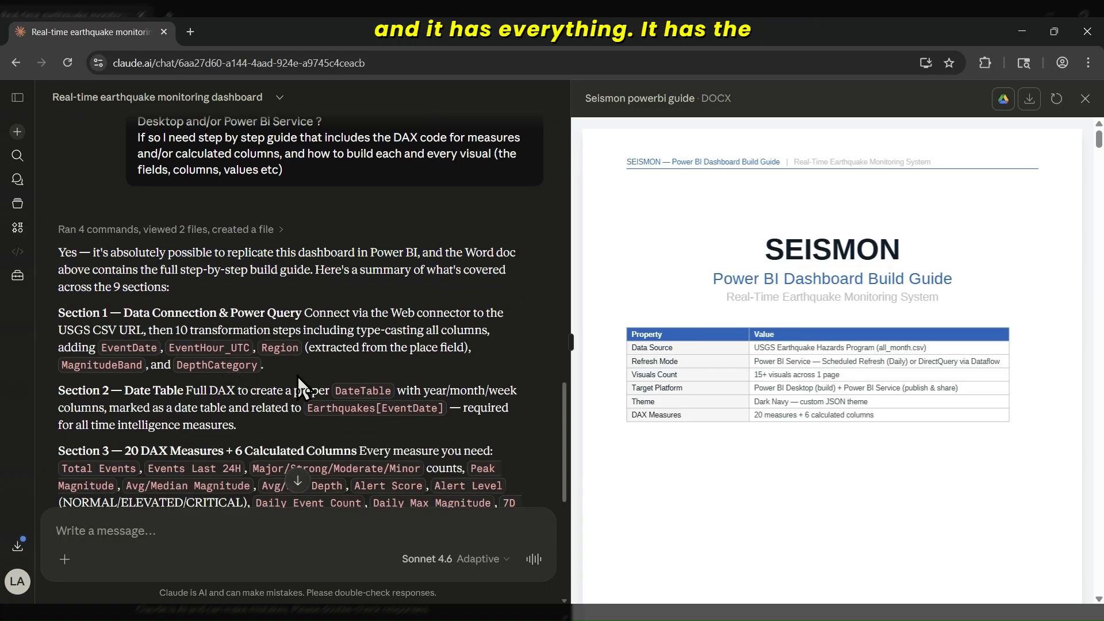
scroll(304, 371, "down", 3)
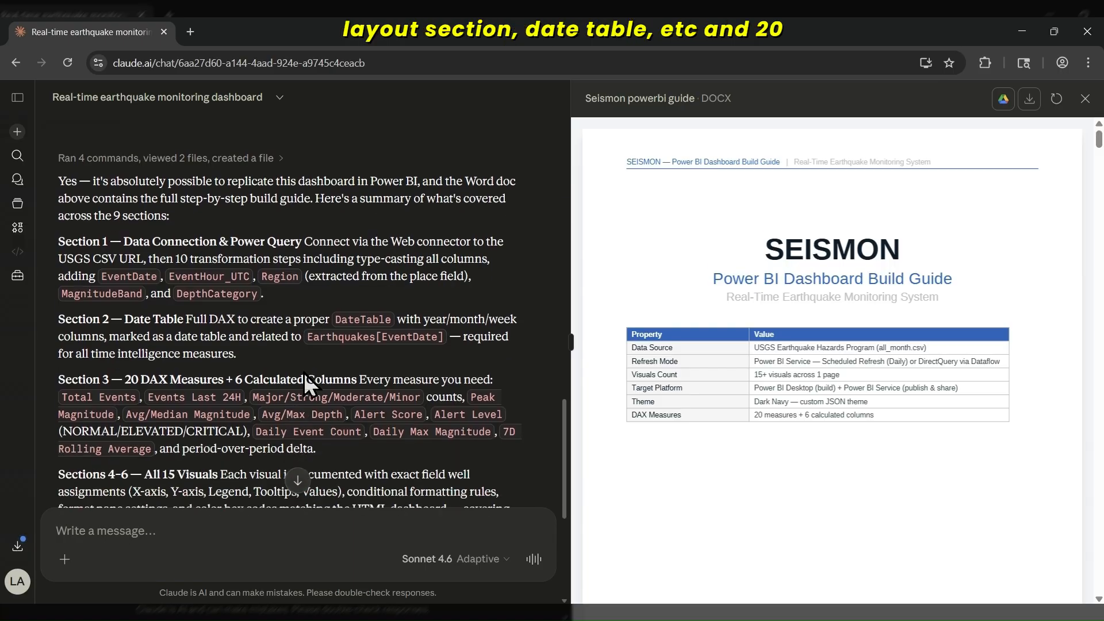
scroll(304, 353, "down", 3)
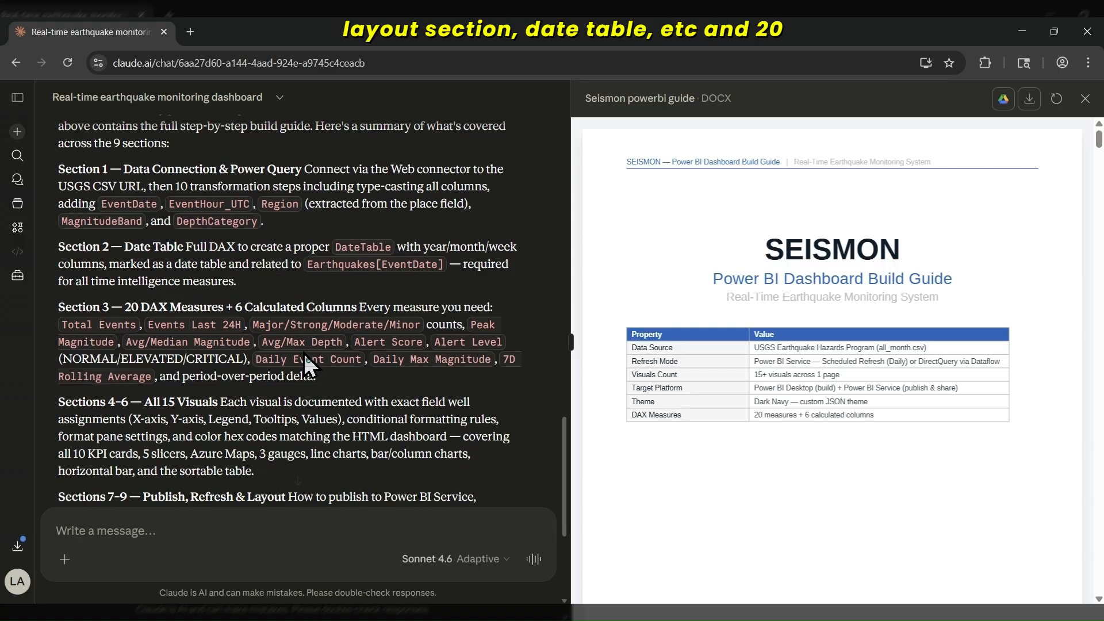
scroll(212, 377, "down", 6)
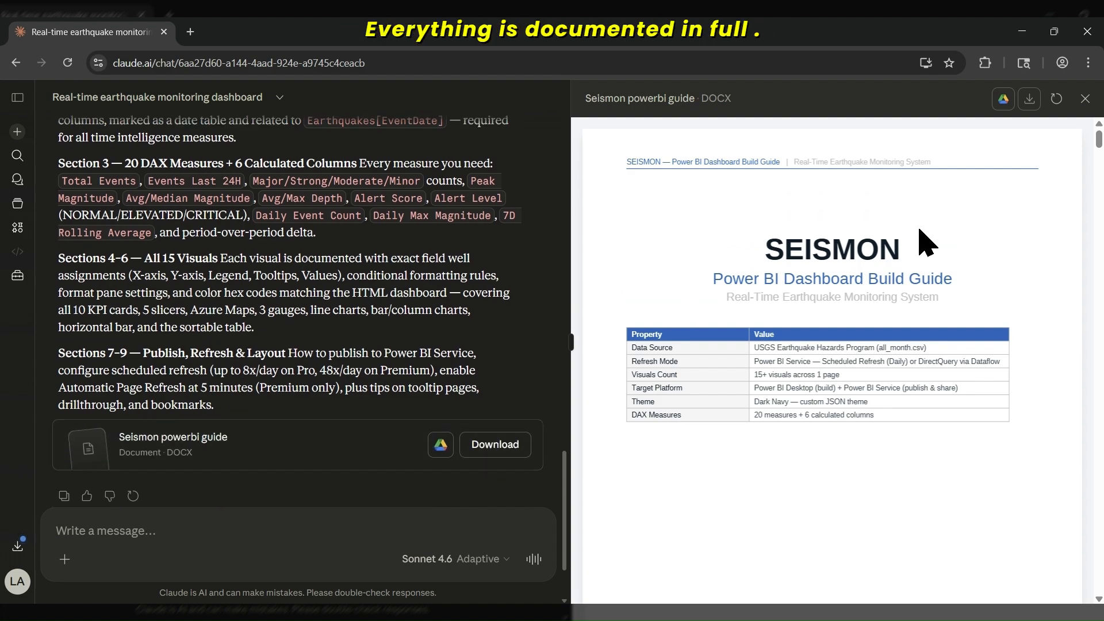
Look through the Seismon powerbi guide document preview, from the cover table past the Power Query transformations to the Date Table section
scroll(923, 244, "down", 1)
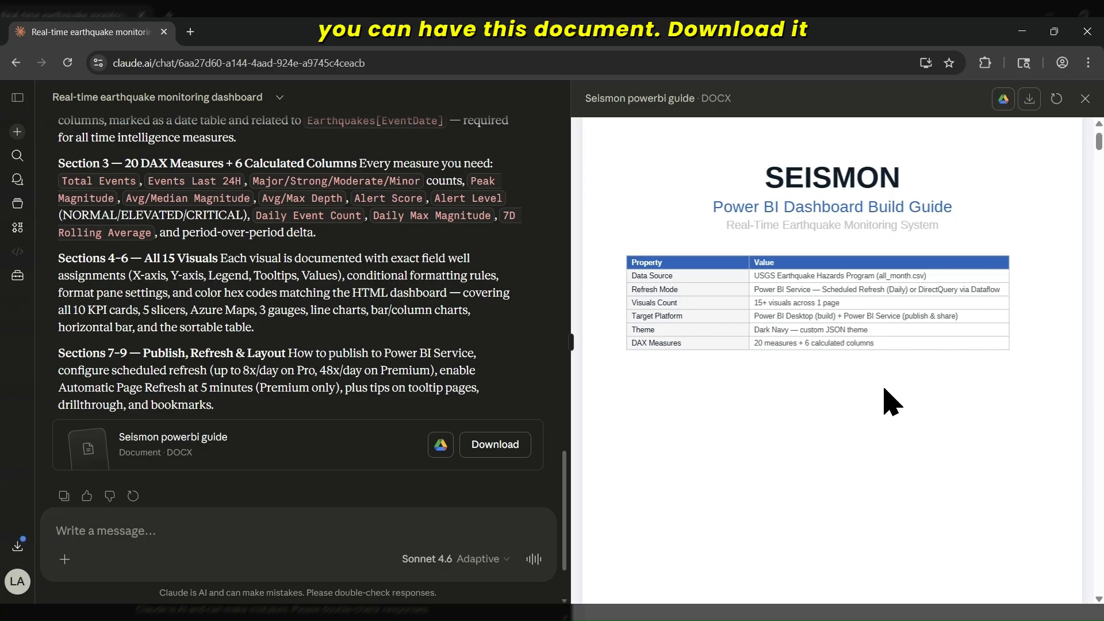
scroll(889, 397, "down", 4)
scroll(888, 395, "up", 3)
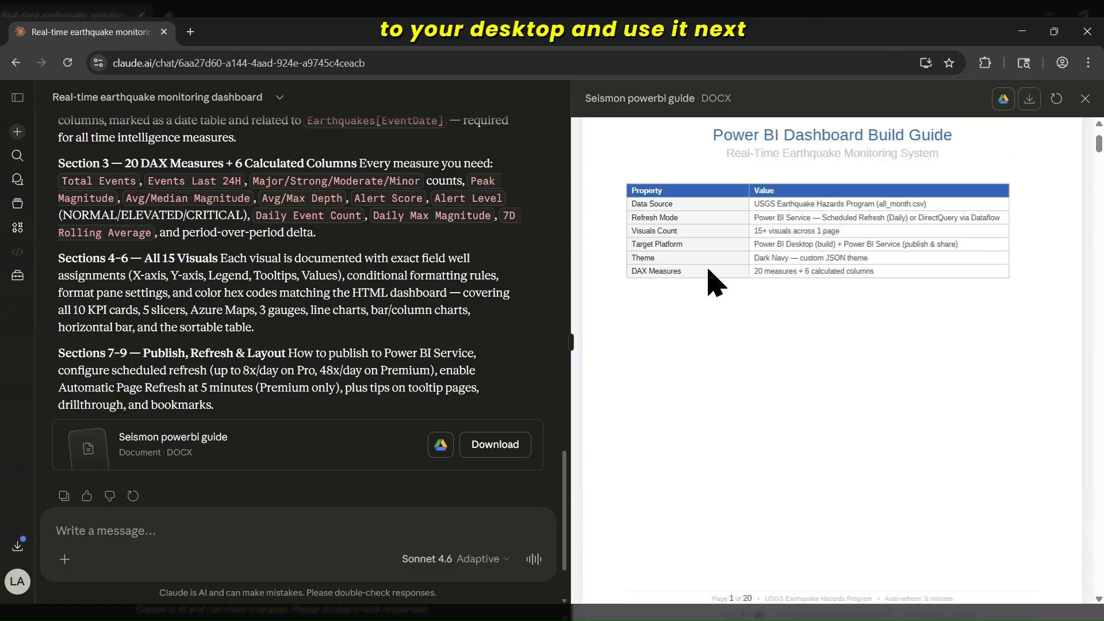
scroll(813, 319, "down", 4)
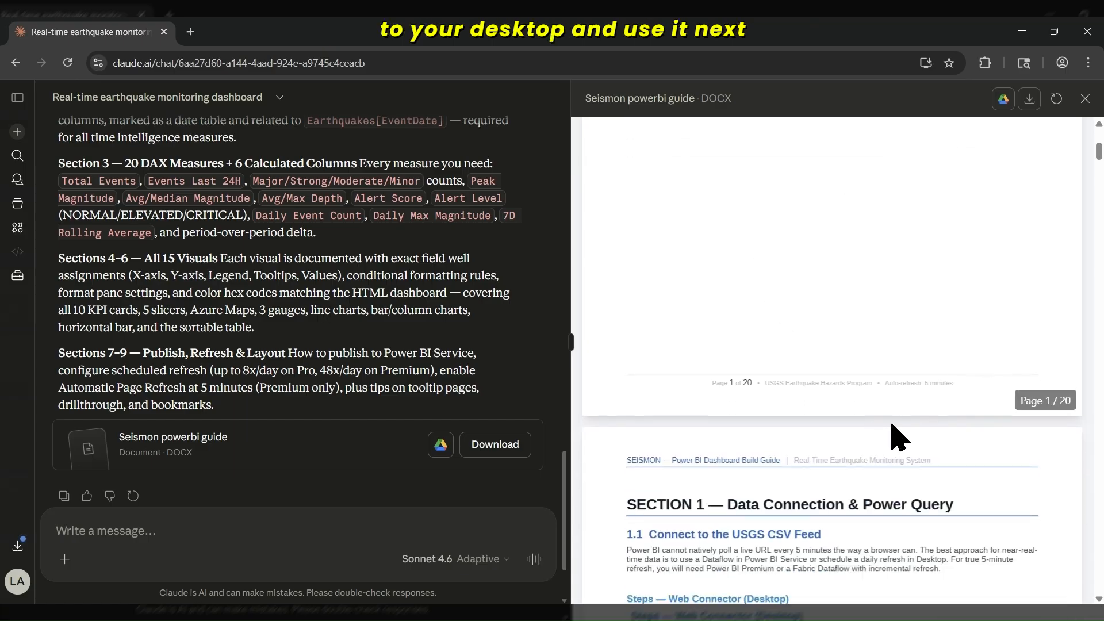
scroll(897, 434, "down", 5)
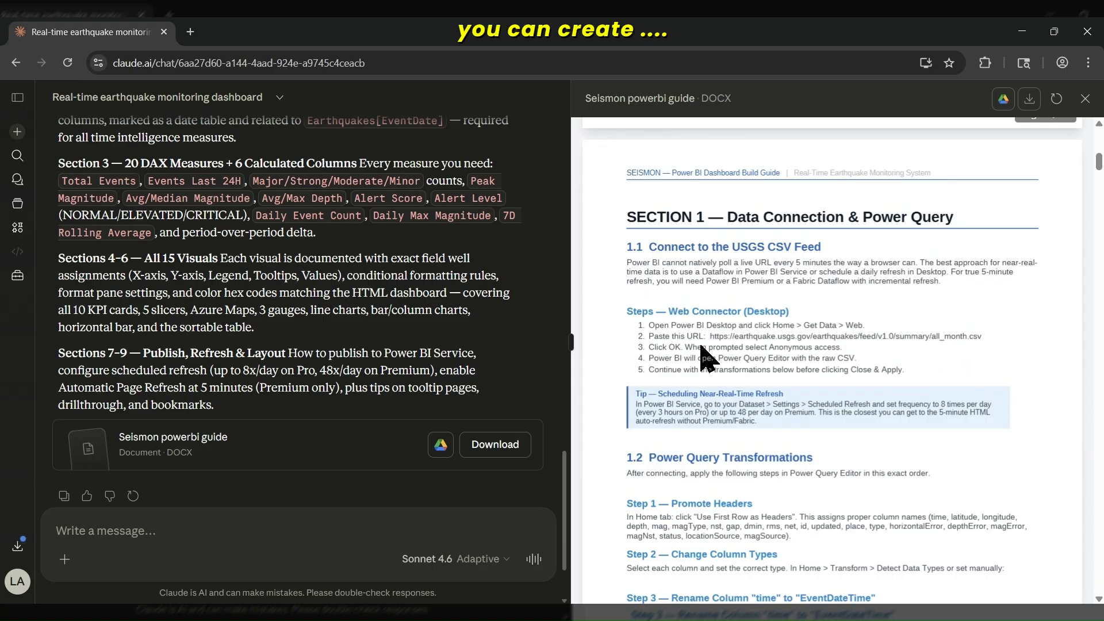
scroll(924, 379, "down", 6)
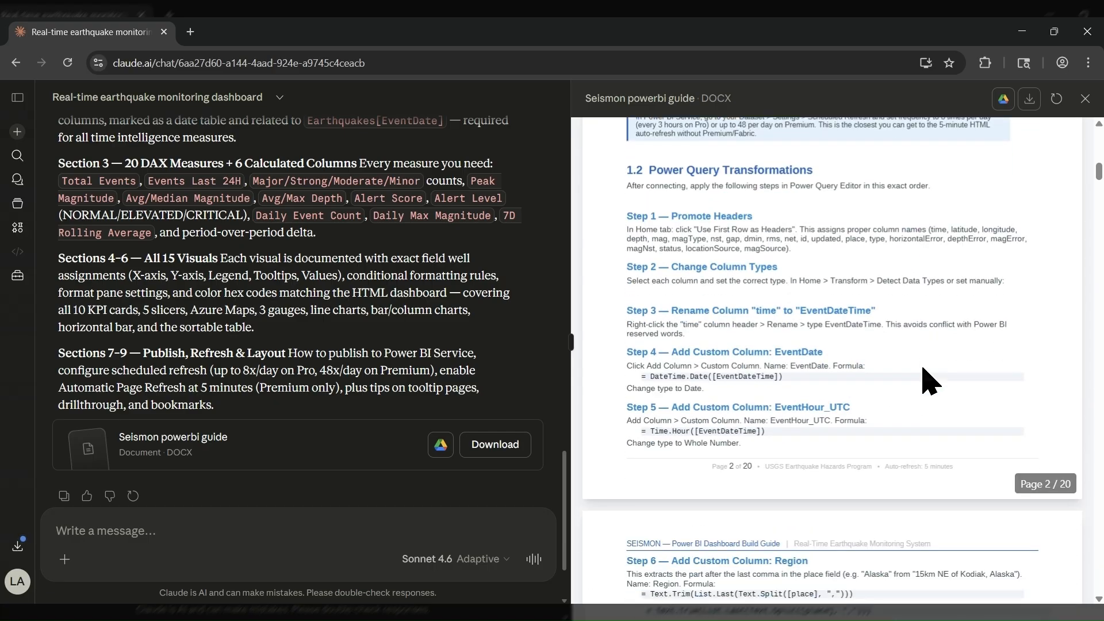
scroll(925, 379, "down", 9)
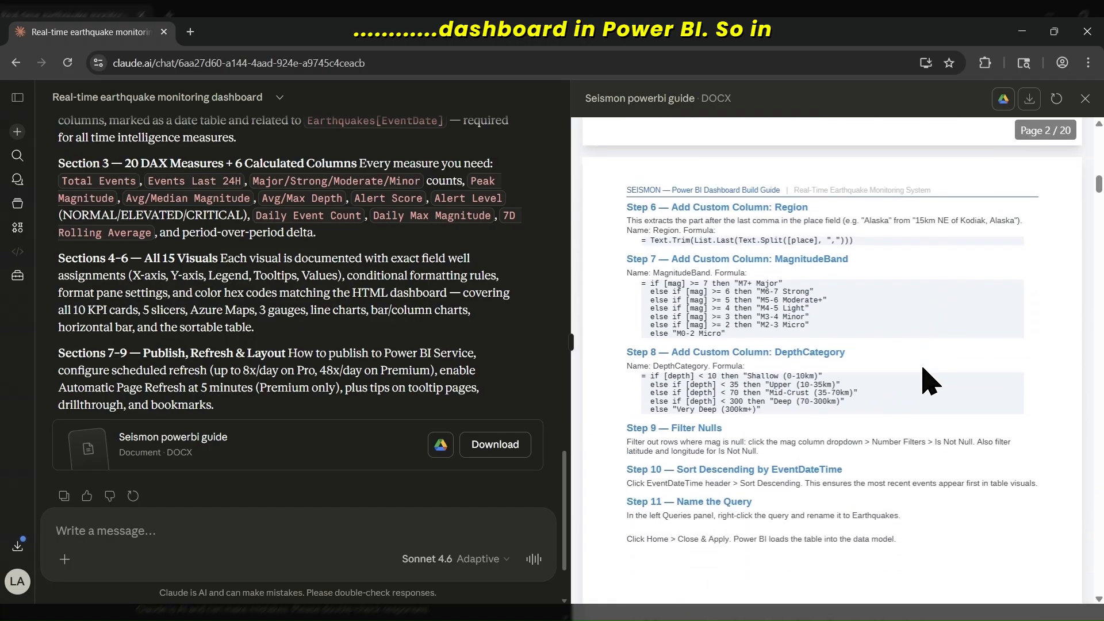
scroll(924, 380, "down", 3)
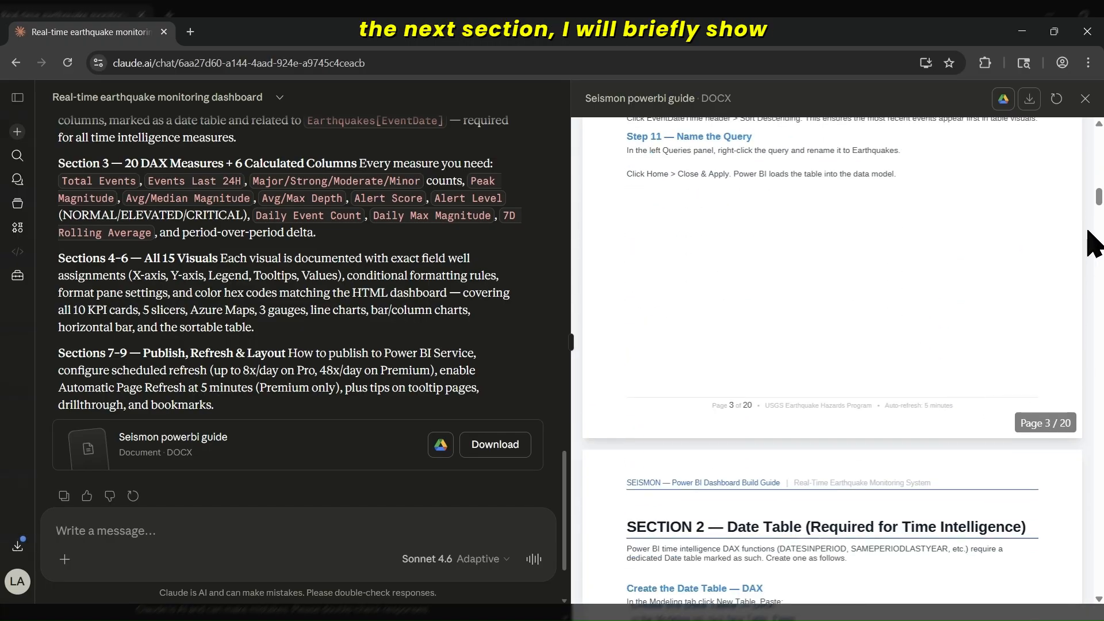
left_click_drag(1098, 201, 1099, 216)
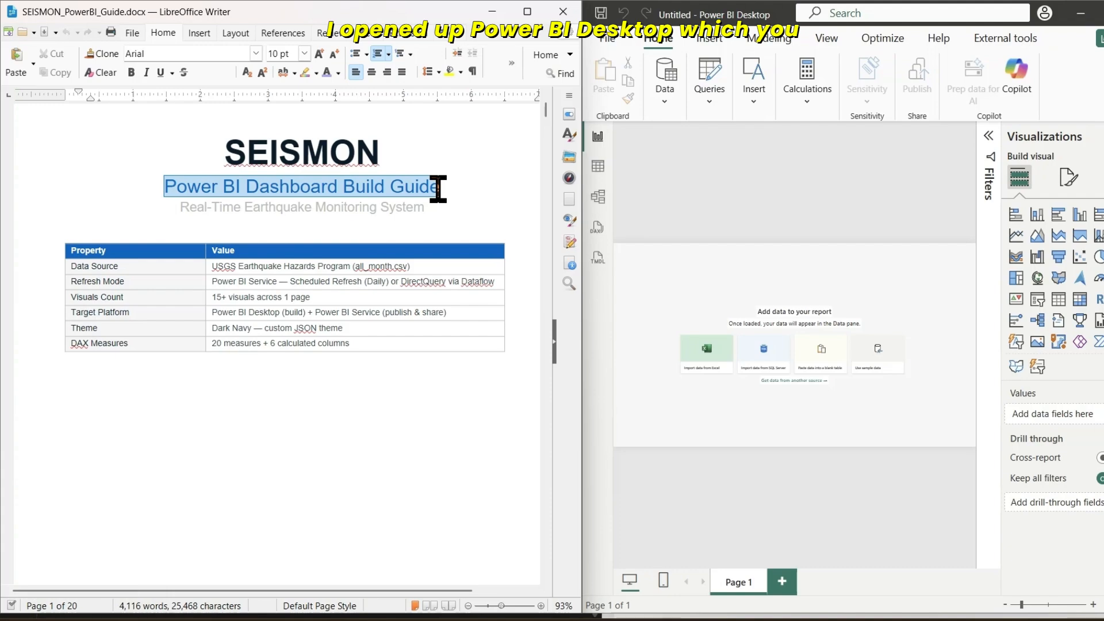
In LibreOffice Writer, review the DAX measures, target platform and visuals count entries in the build guide's property table
left_click_drag(212, 343, 350, 344)
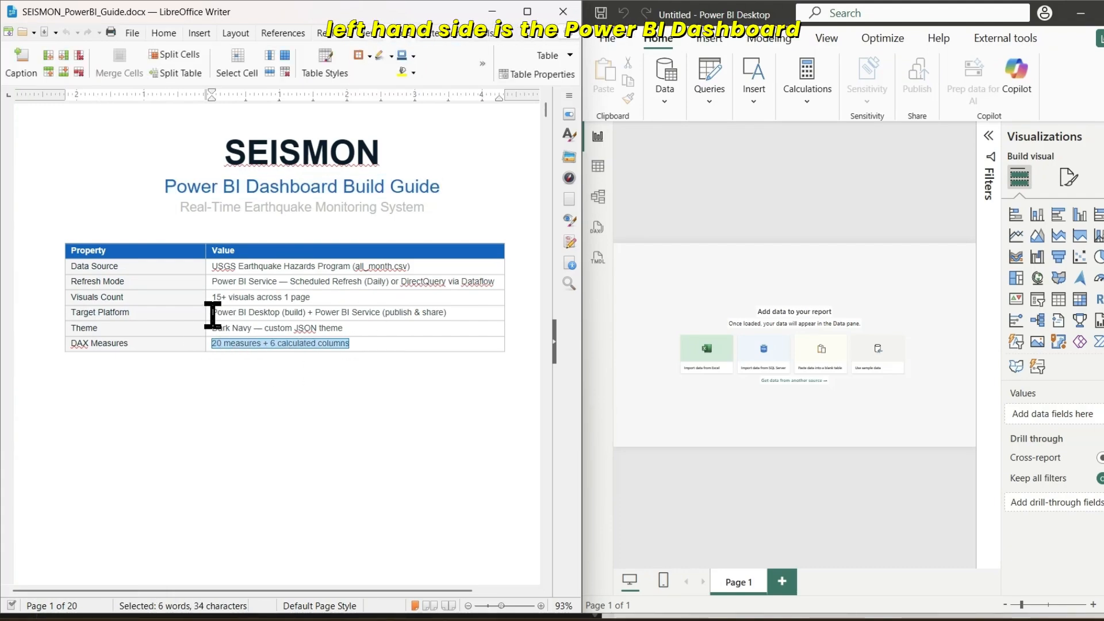
left_click_drag(212, 312, 446, 313)
left_click(328, 377)
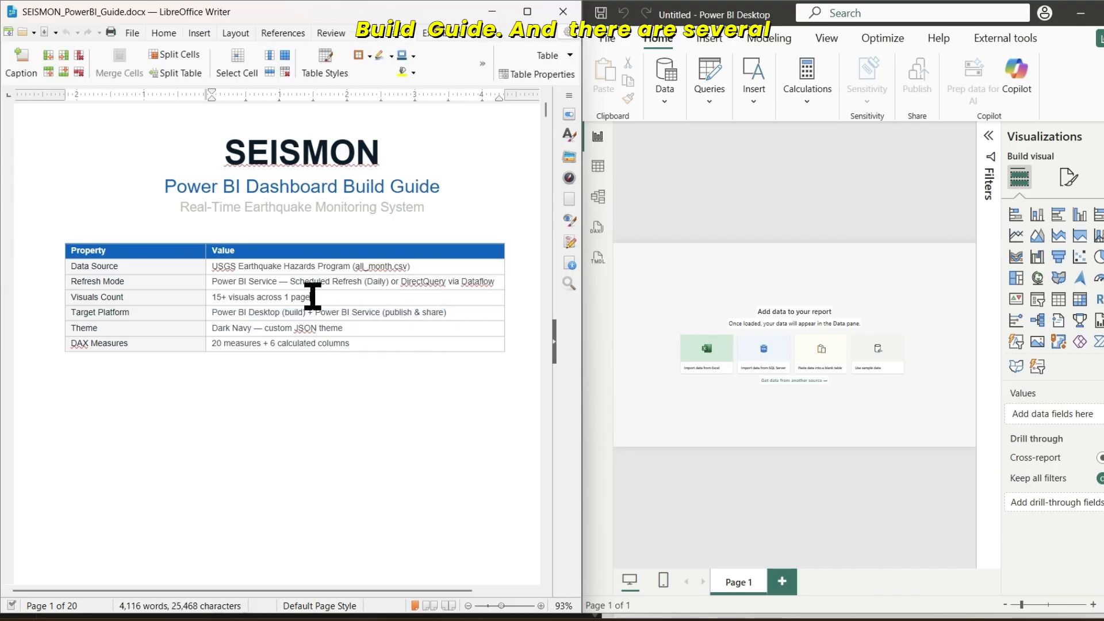
left_click_drag(312, 298, 208, 296)
left_click(265, 419)
Read the guide's Section 1 introduction on connecting to the USGS CSV feed and the recommended refresh approach
scroll(318, 408, "down", 12)
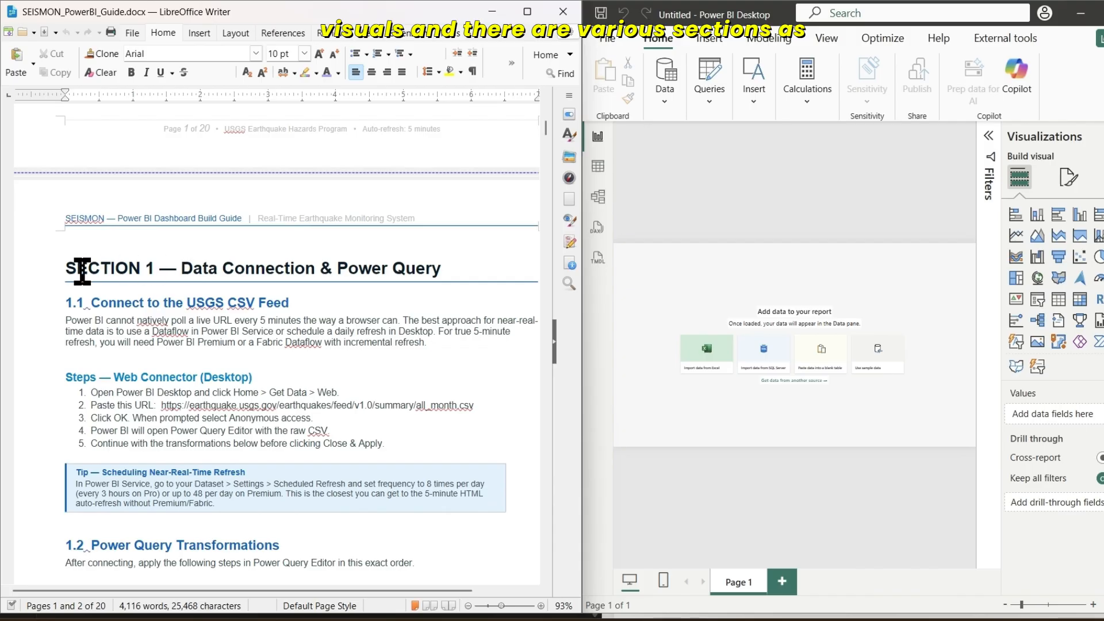
left_click_drag(62, 268, 454, 271)
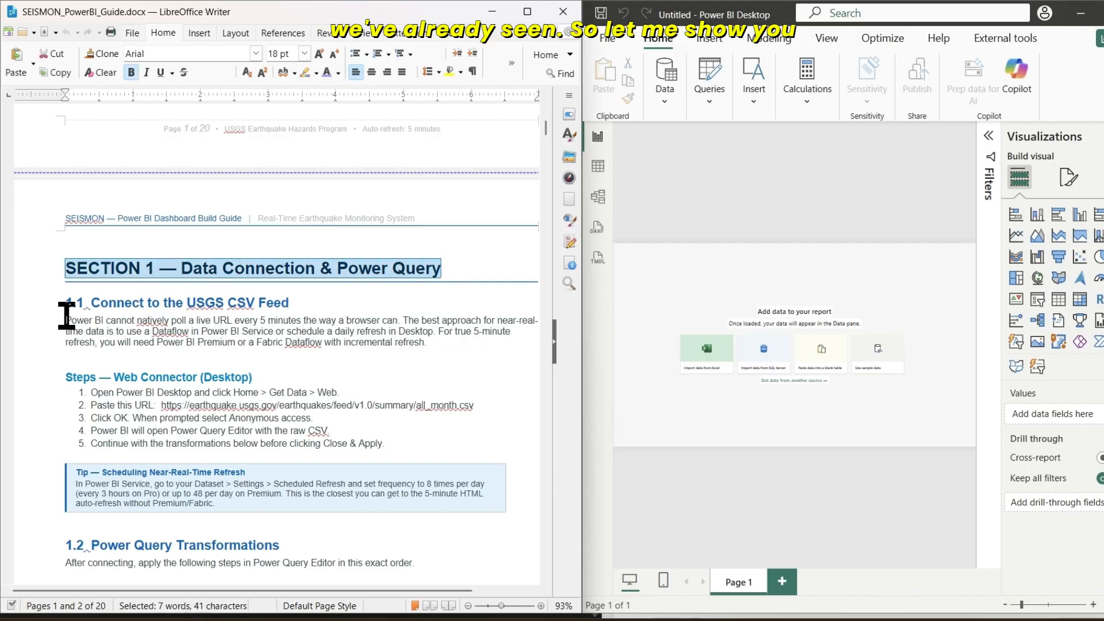
left_click_drag(65, 320, 402, 320)
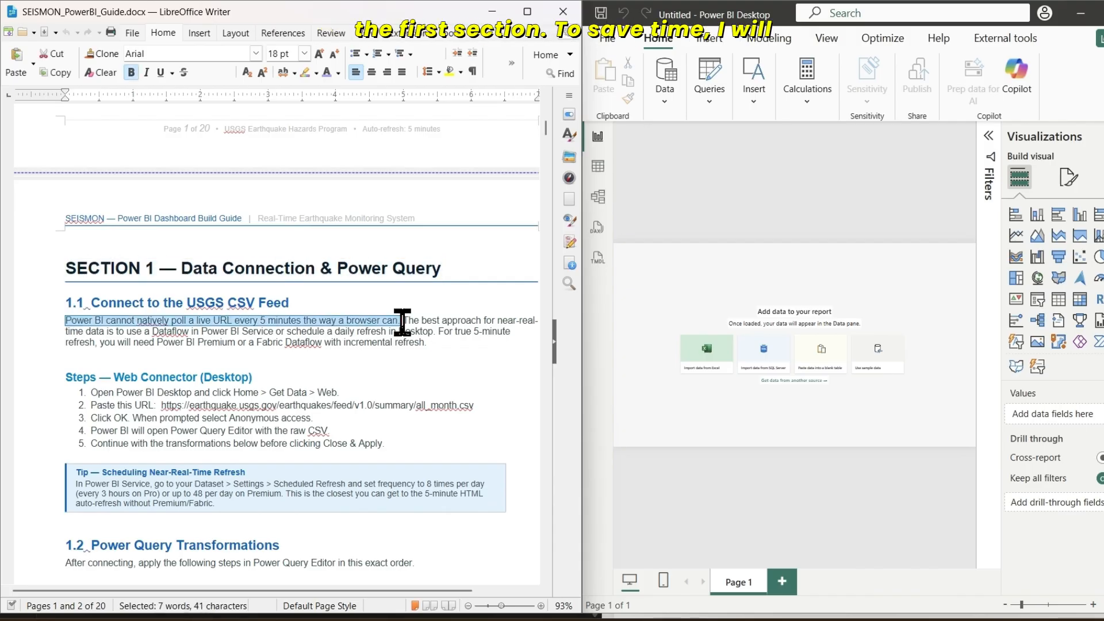
left_click(433, 351)
left_click_drag(151, 331, 426, 343)
left_click(394, 353)
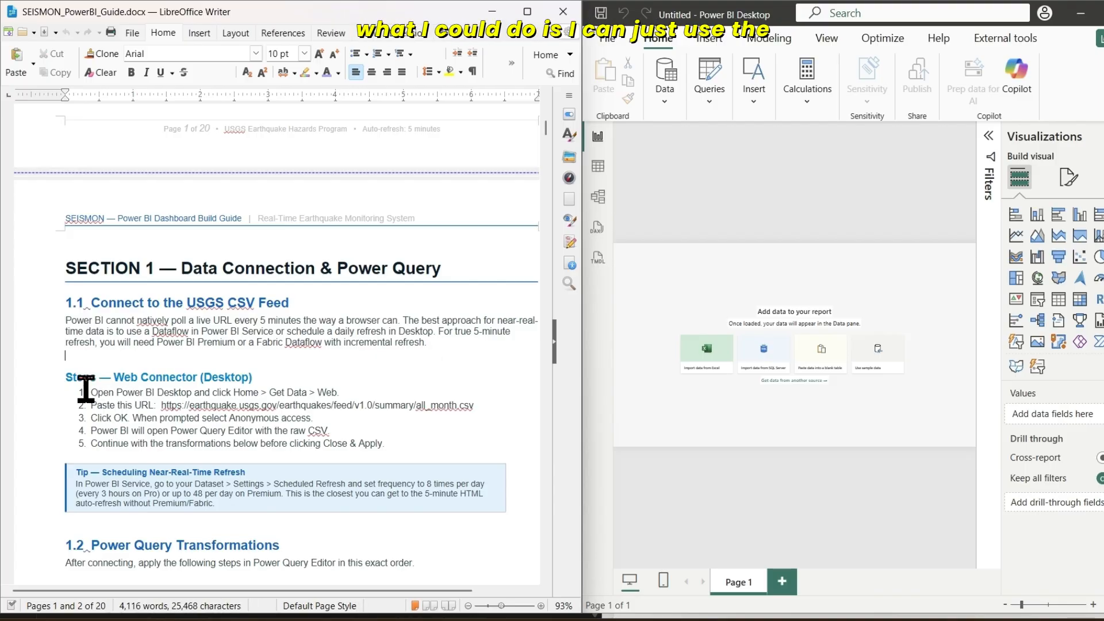
Review the Web Connector steps and copy the USGS all_month.csv feed URL from step 2
left_click_drag(85, 389, 386, 442)
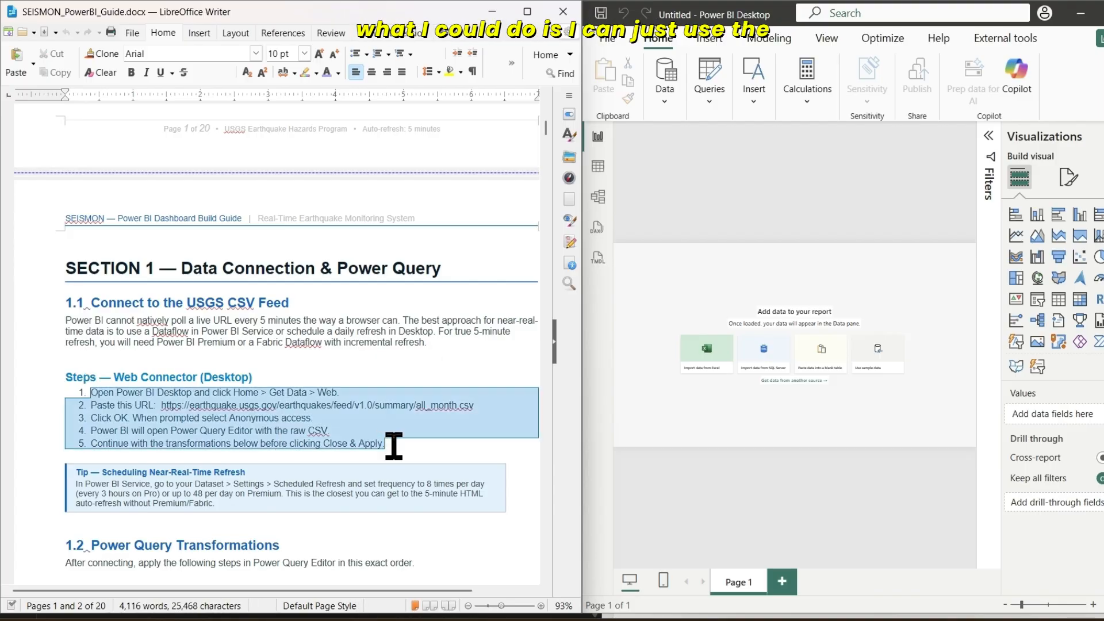
left_click(153, 402)
left_click_drag(161, 405, 473, 405)
right_click(424, 404)
left_click(454, 432)
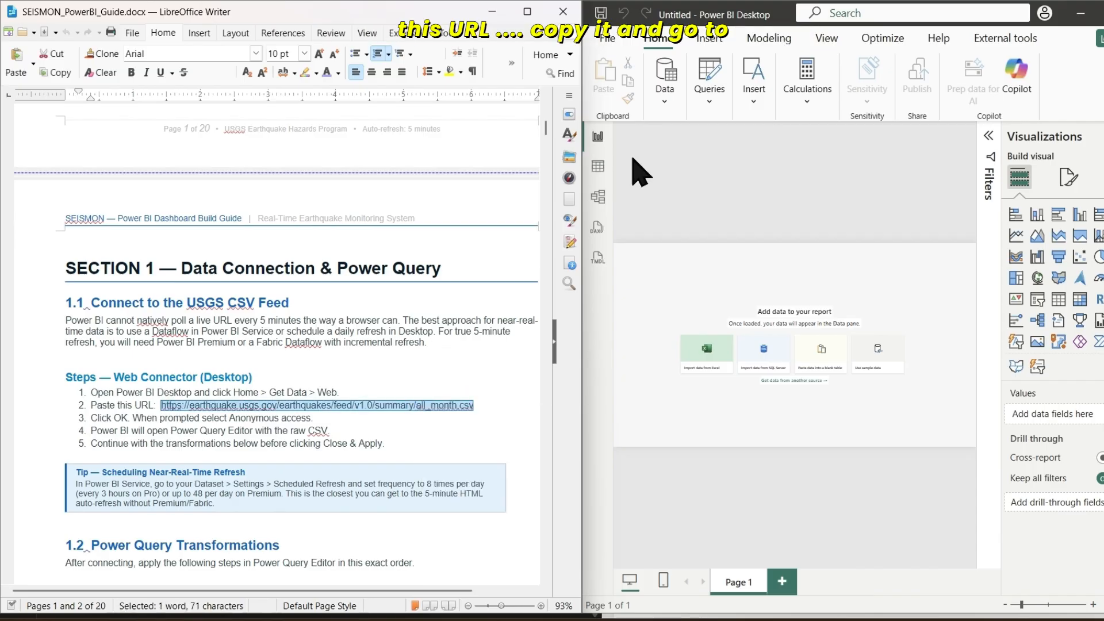
left_click(665, 78)
left_click(669, 141)
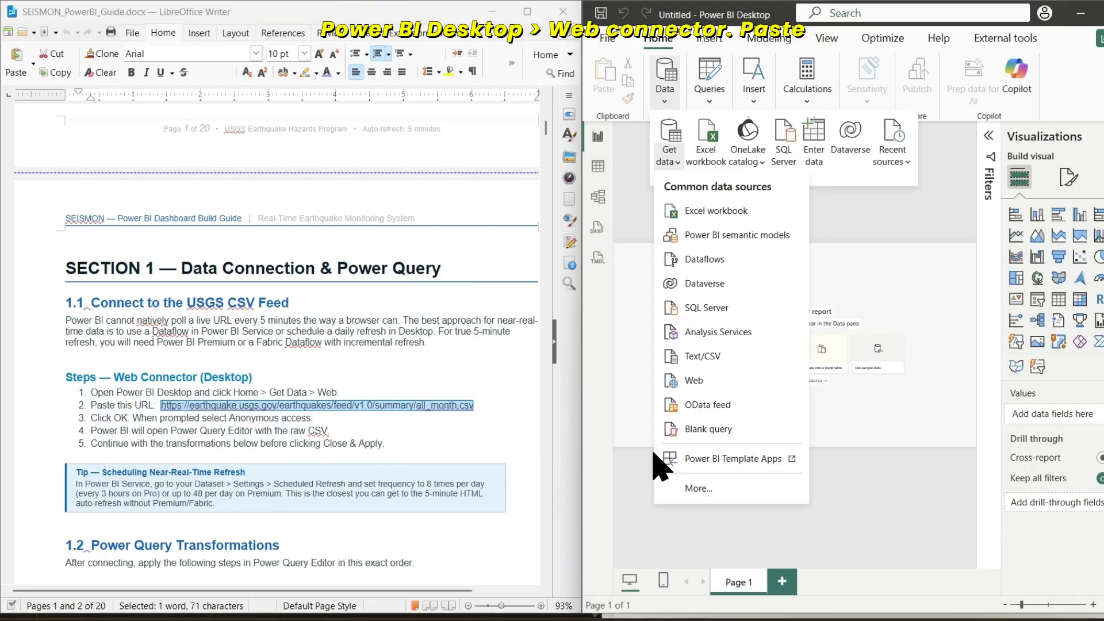
left_click(694, 382)
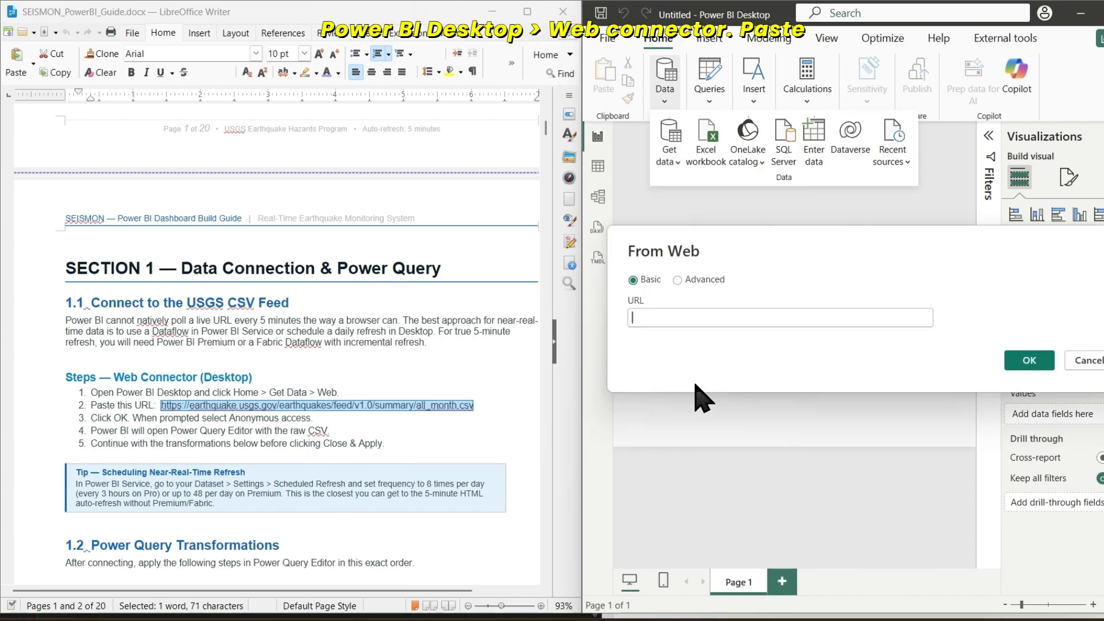
left_click(688, 322)
key("ctrl+v")
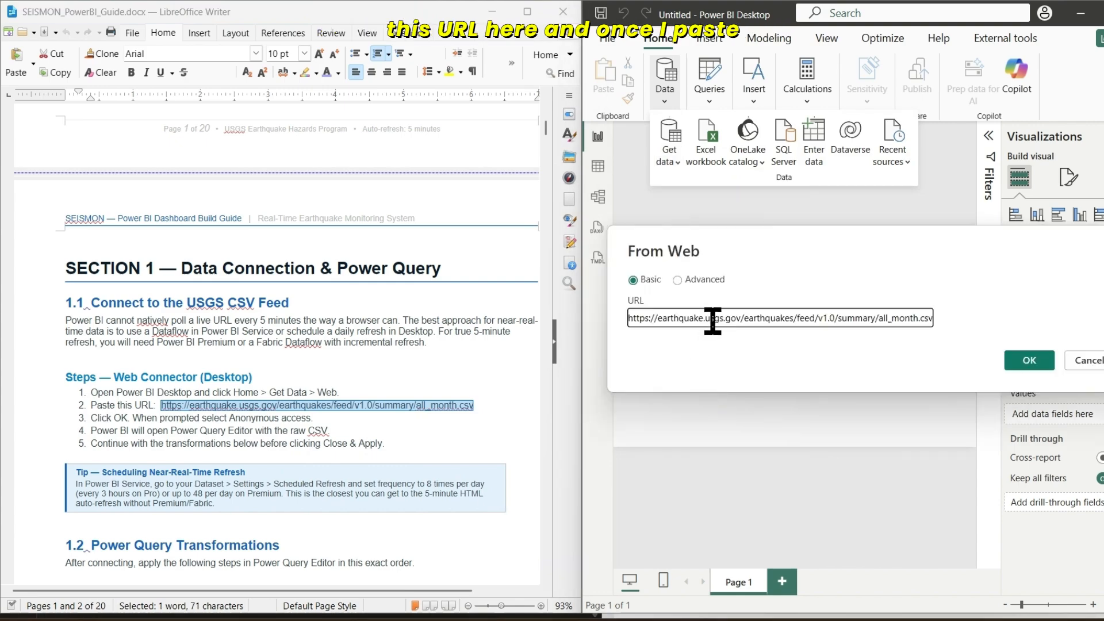
left_click(1012, 360)
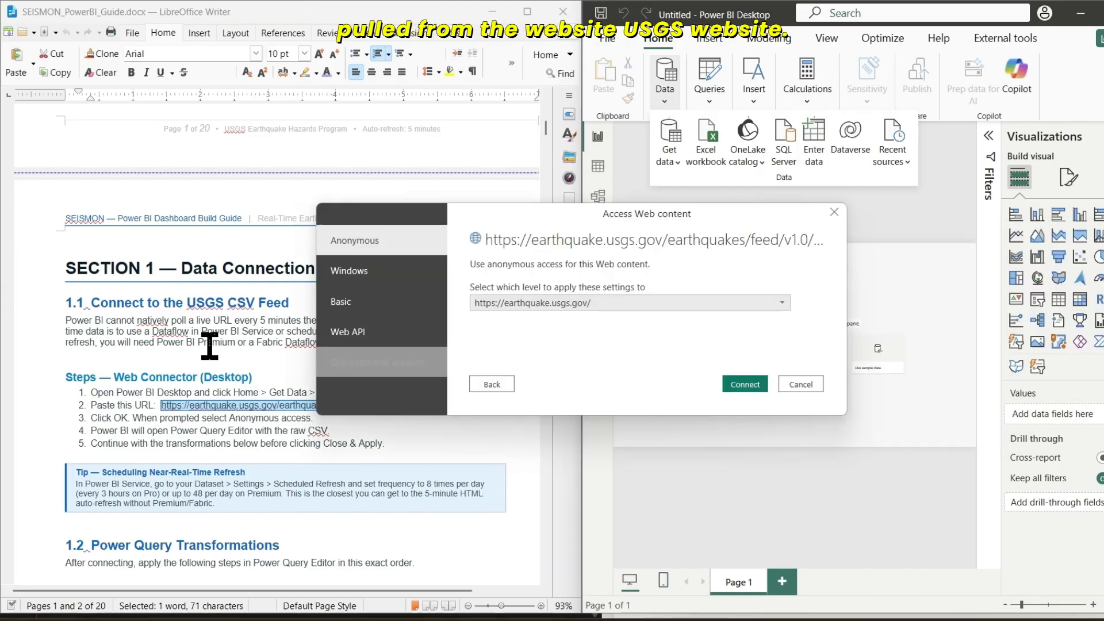
left_click(743, 383)
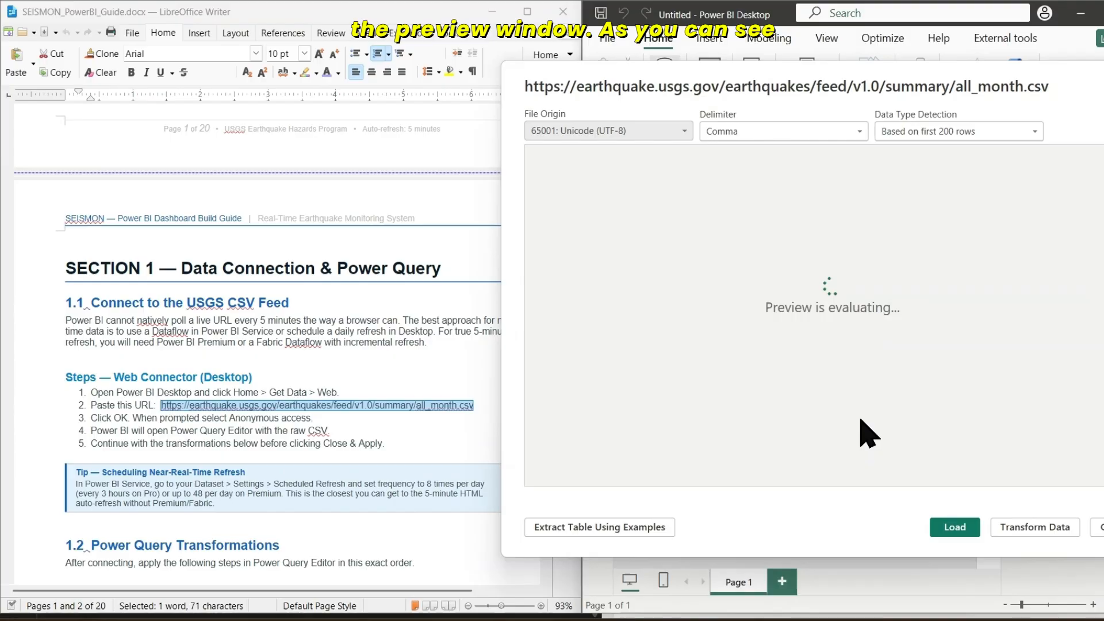
Check the columns in the all_month.csv preview and open the data for transformation in Power Query Editor
left_click_drag(960, 86, 739, 93)
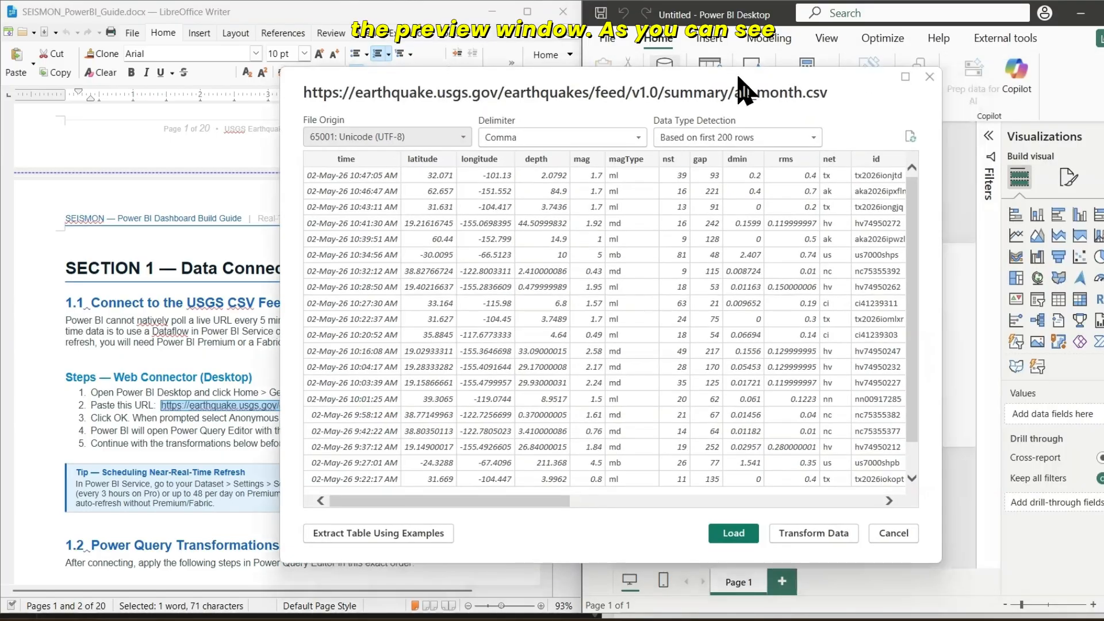
mouse_move(505, 500)
left_mouse_down()
mouse_move(807, 515)
mouse_move(502, 501)
left_mouse_up()
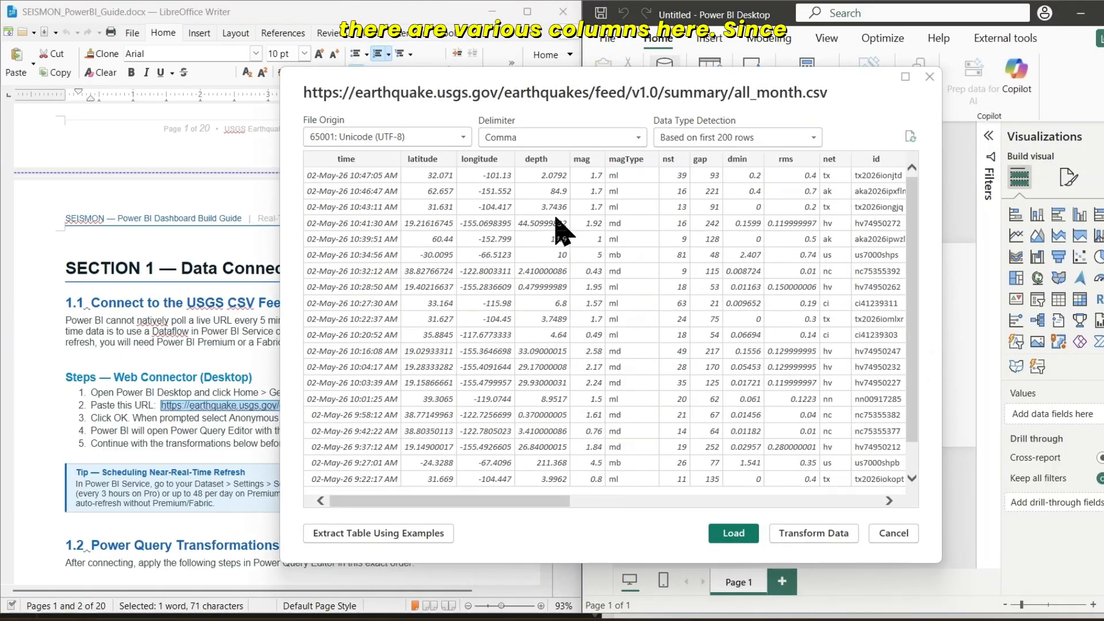
left_click_drag(606, 81, 644, 82)
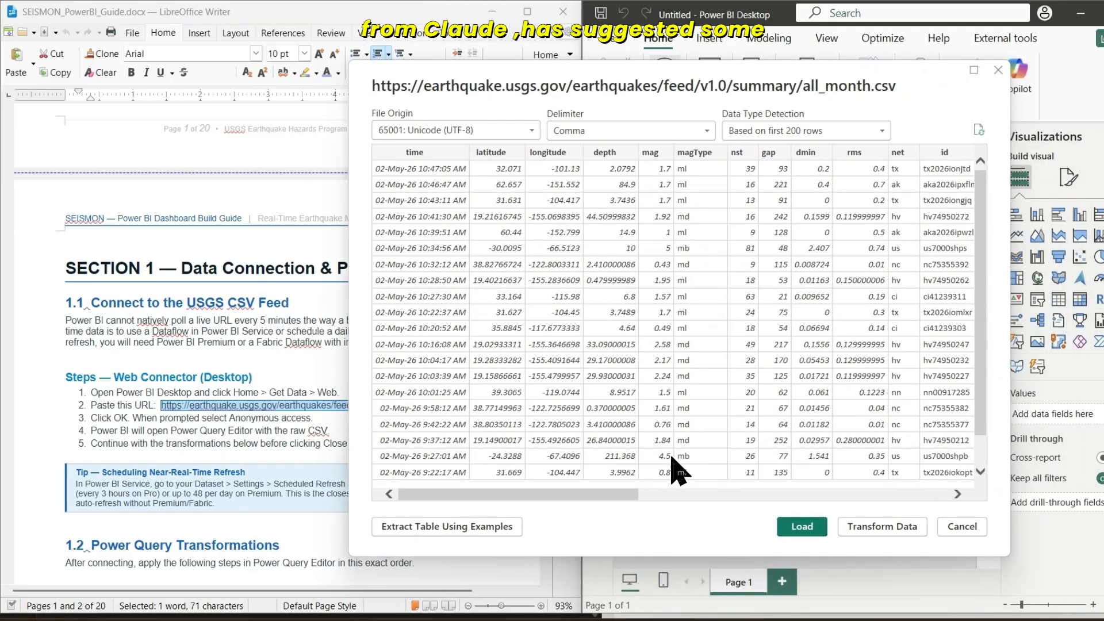
left_click(883, 528)
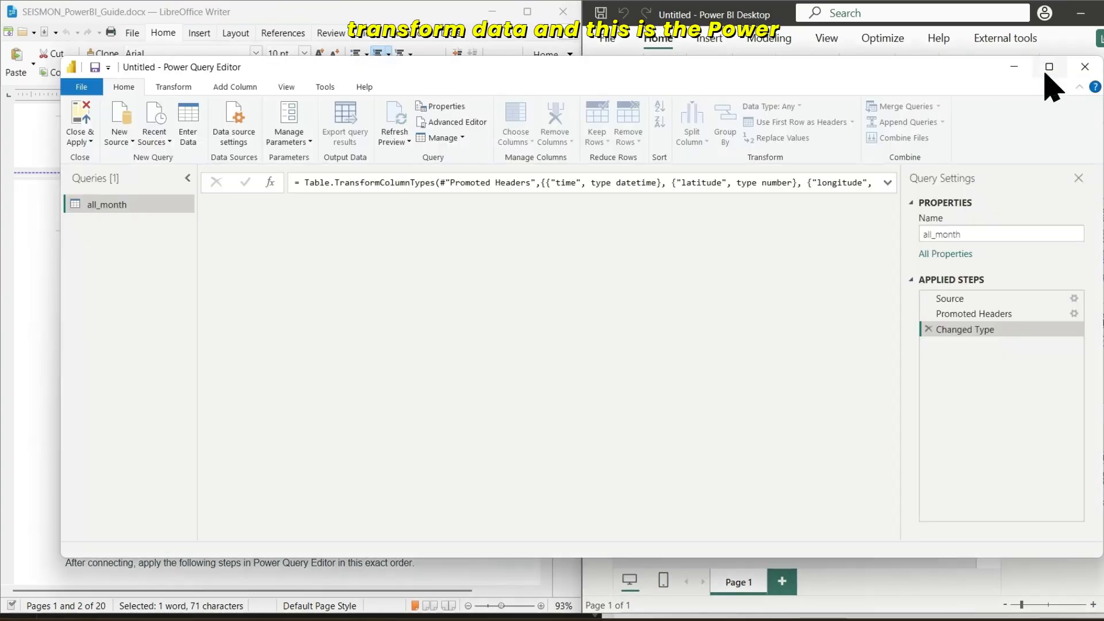
Arrange the Power Query Editor window beside the guide so the Section 1.2 Power Query Transformations steps stay readable
left_click(1048, 69)
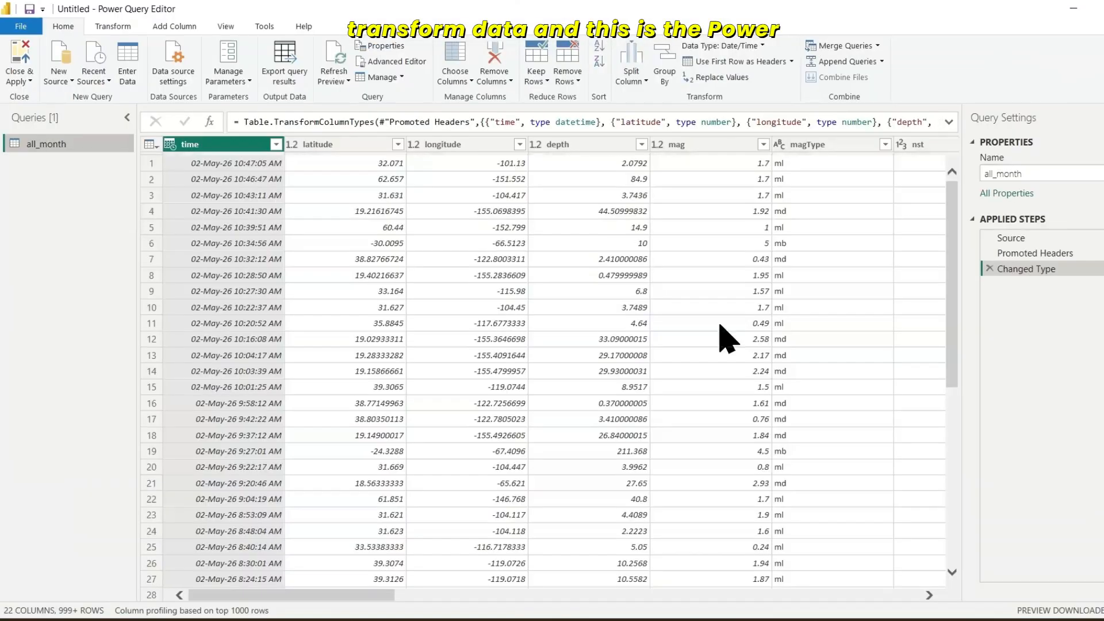
left_click_drag(335, 19, 725, 110)
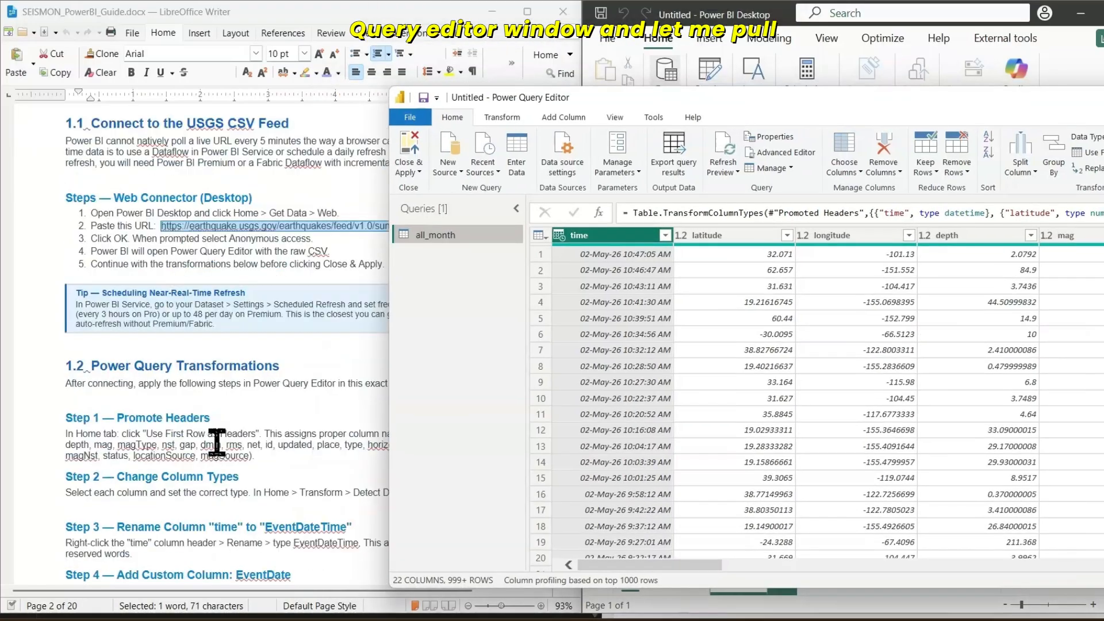
scroll(235, 451, "down", 1)
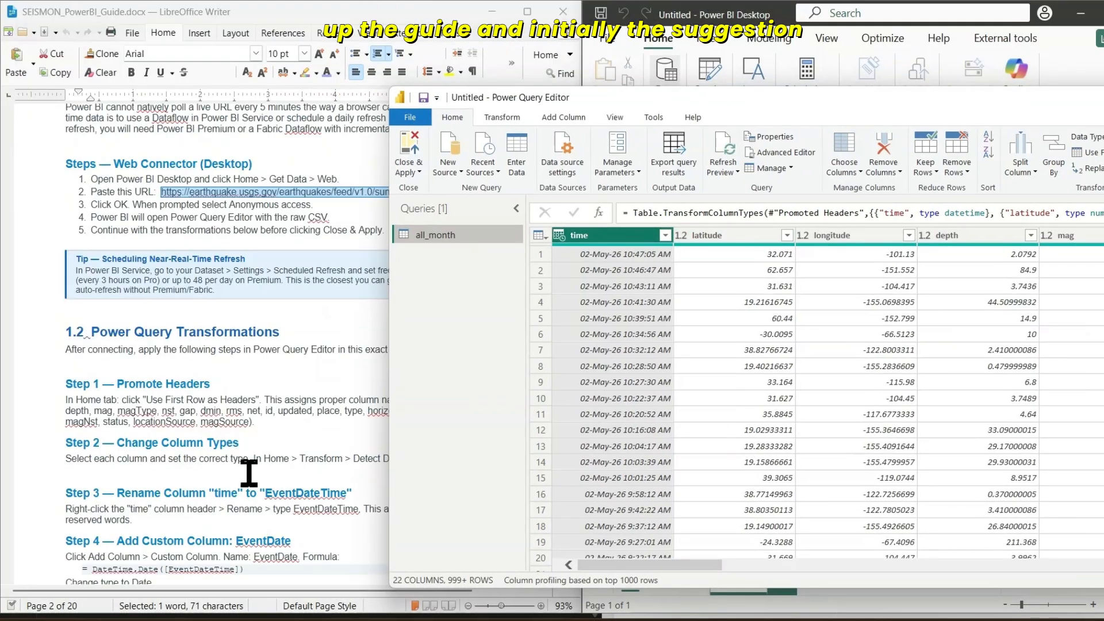
left_click_drag(580, 104, 673, 104)
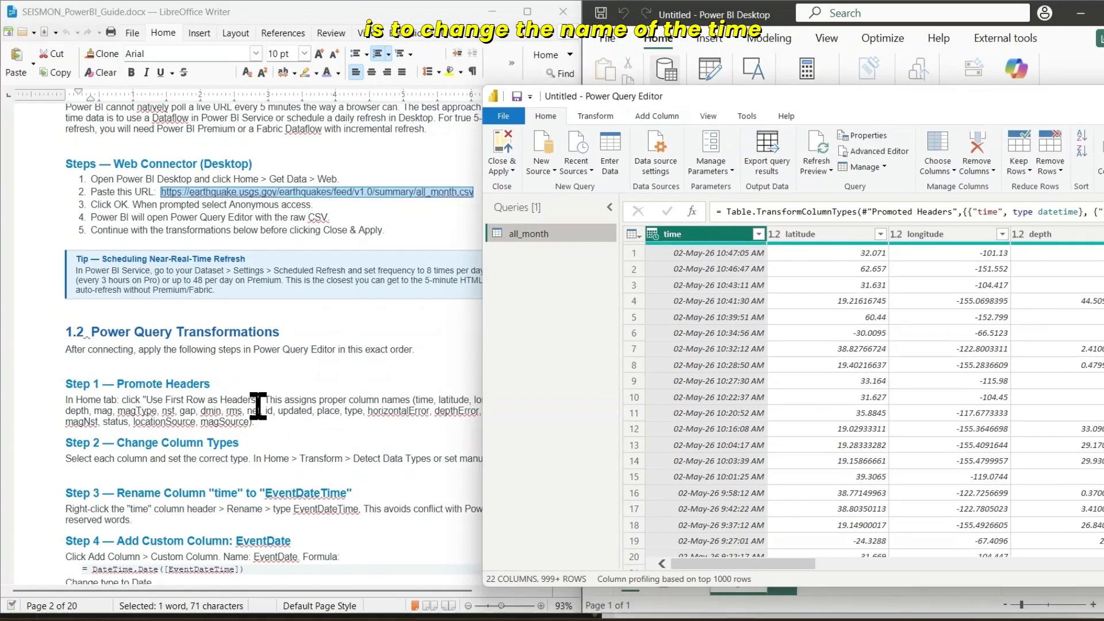
Rename the time column of the all_month query to EventDateTime, using the name from the guide's Step 3
left_click_drag(266, 458, 347, 459)
right_click(320, 457)
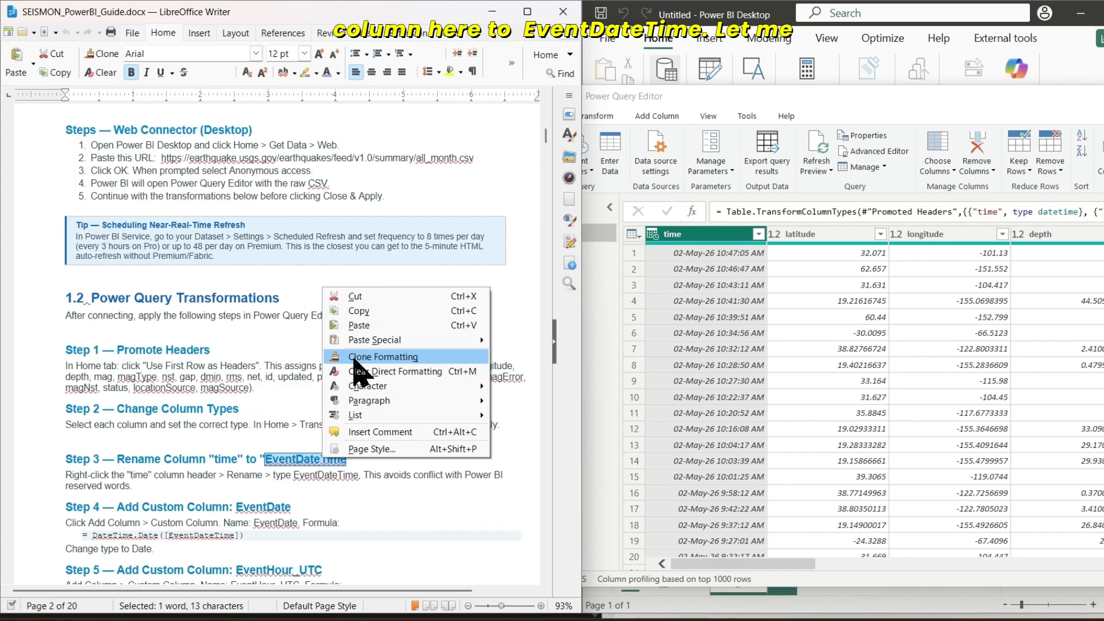
left_click(352, 314)
double_click(688, 234)
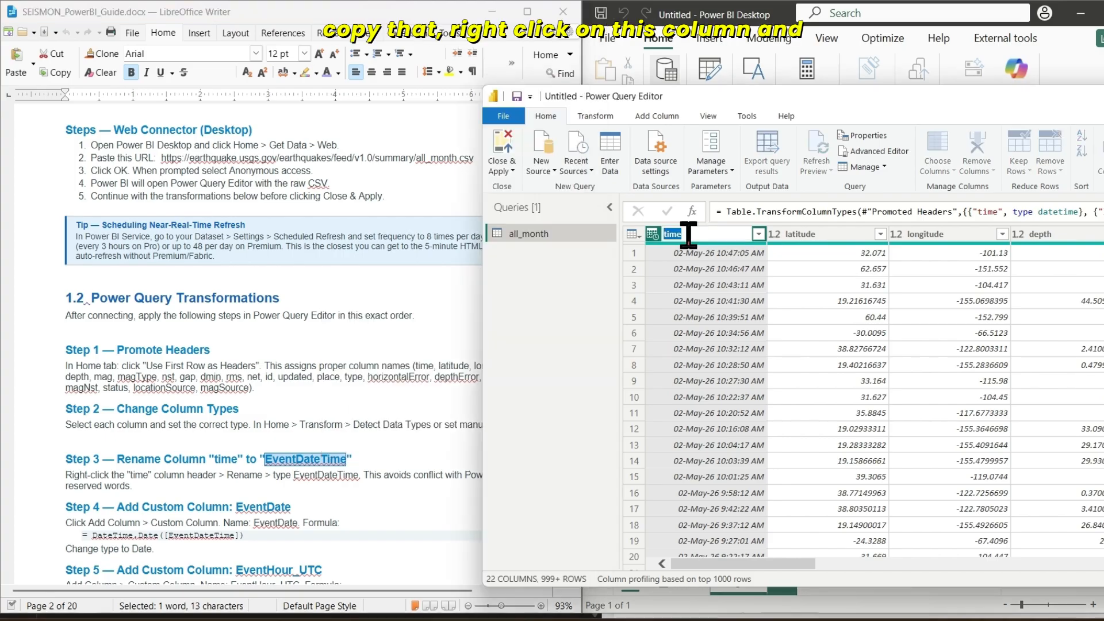
key("Return")
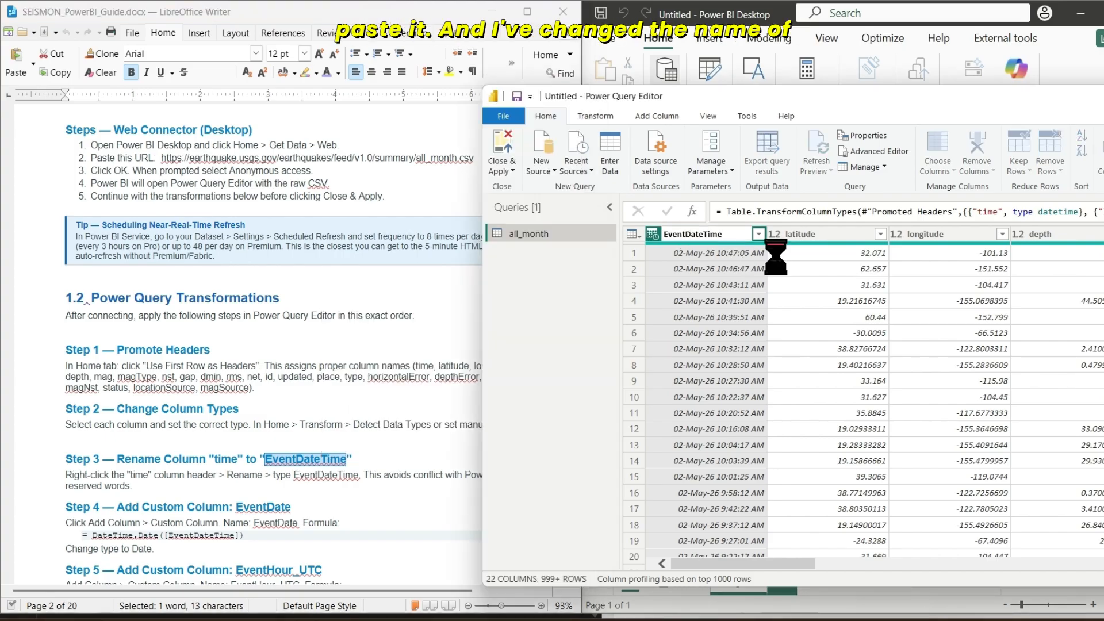
Find the guide's Step 4 for the EventDate column and start a new custom column in Power Query Editor
scroll(357, 488, "down", 1)
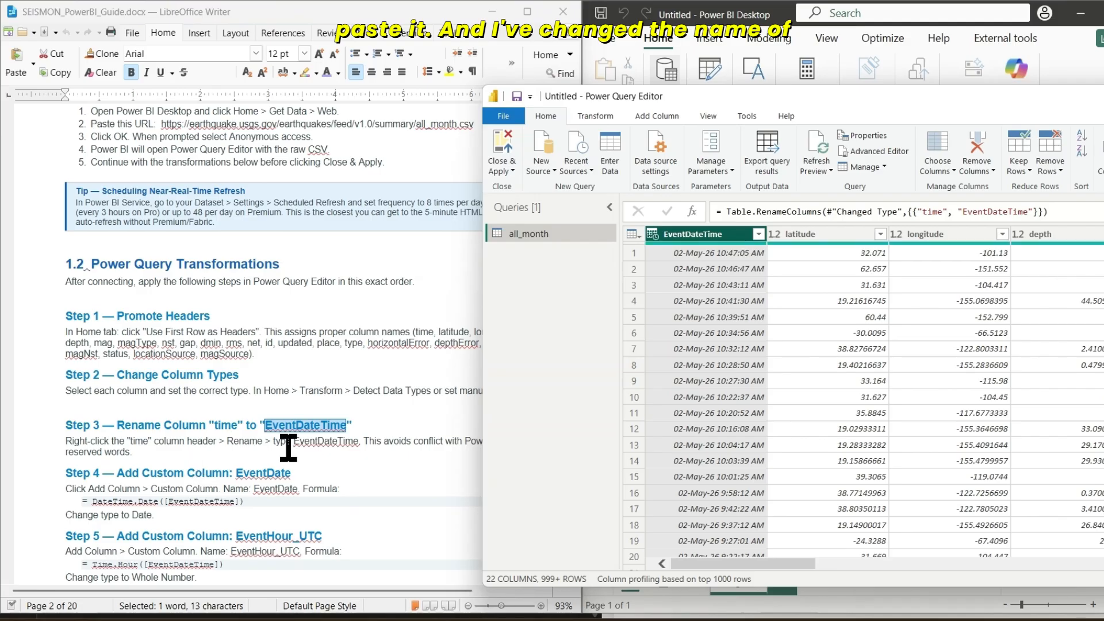
scroll(354, 461, "down", 1)
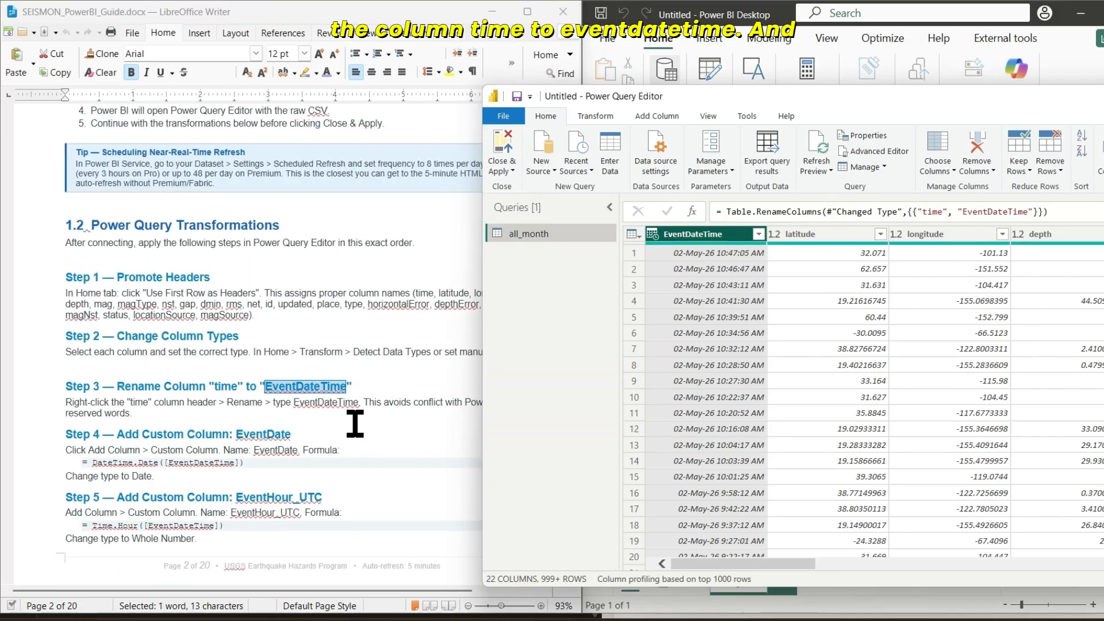
left_click_drag(86, 460, 242, 458)
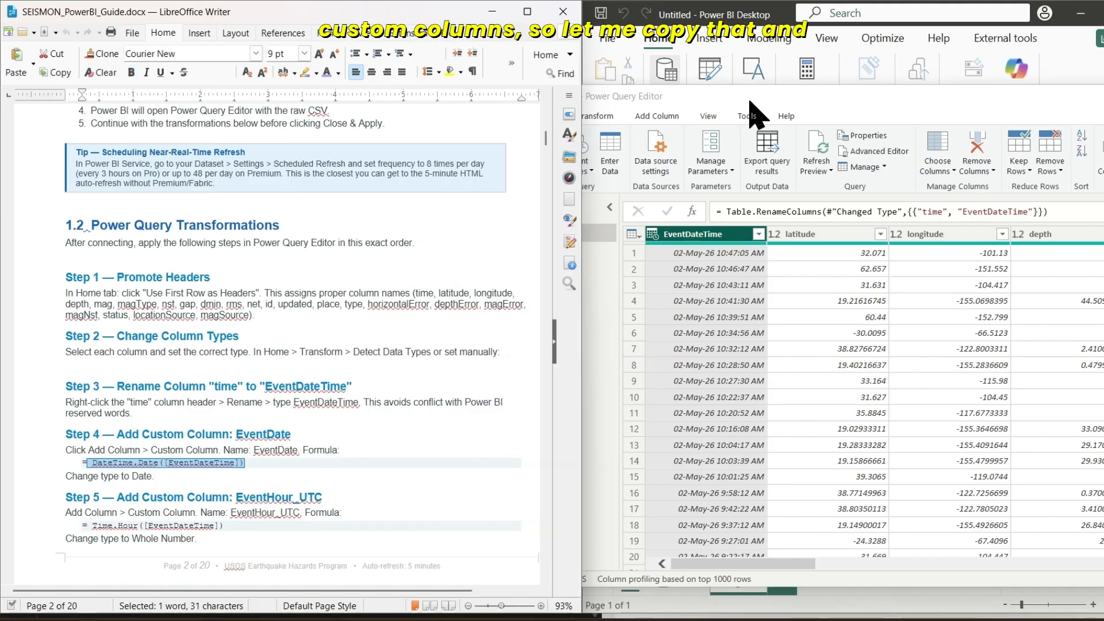
left_click(747, 98)
left_click(658, 115)
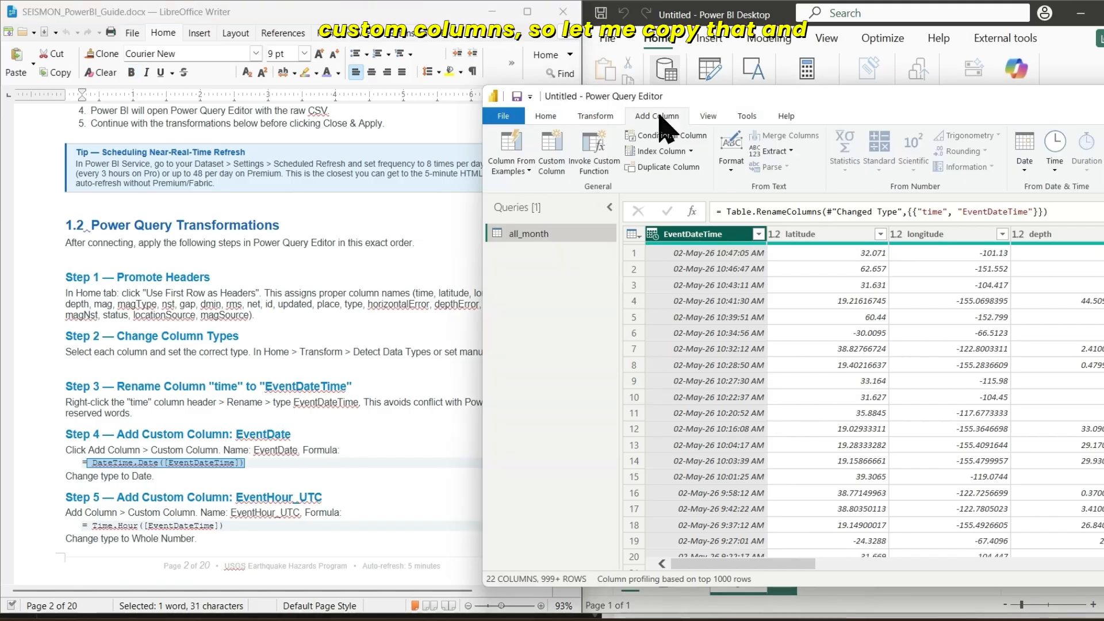
left_click(551, 157)
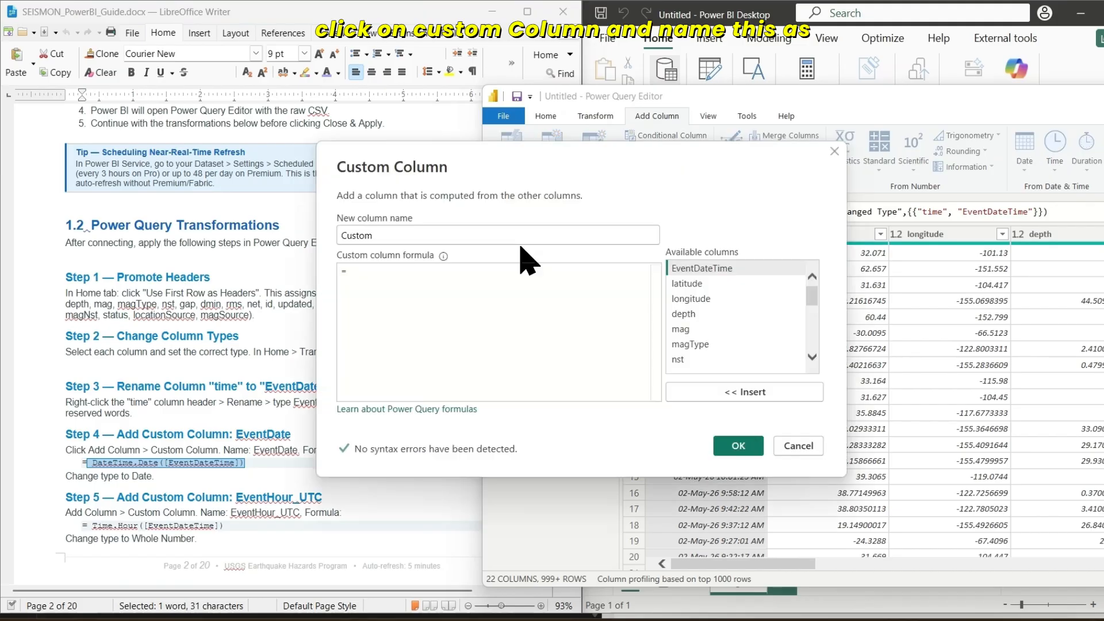
Name the new custom column EventDate, copying the name from the guide's Step 4
left_click_drag(525, 192, 761, 205)
left_click(391, 444)
left_click_drag(252, 450, 283, 449)
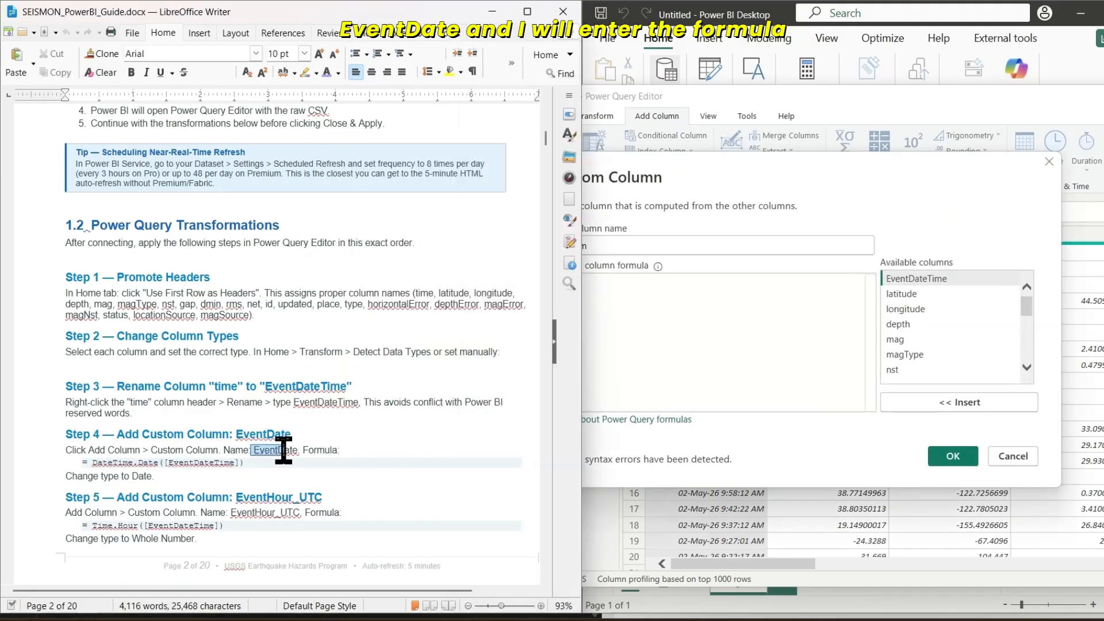
left_click(640, 335)
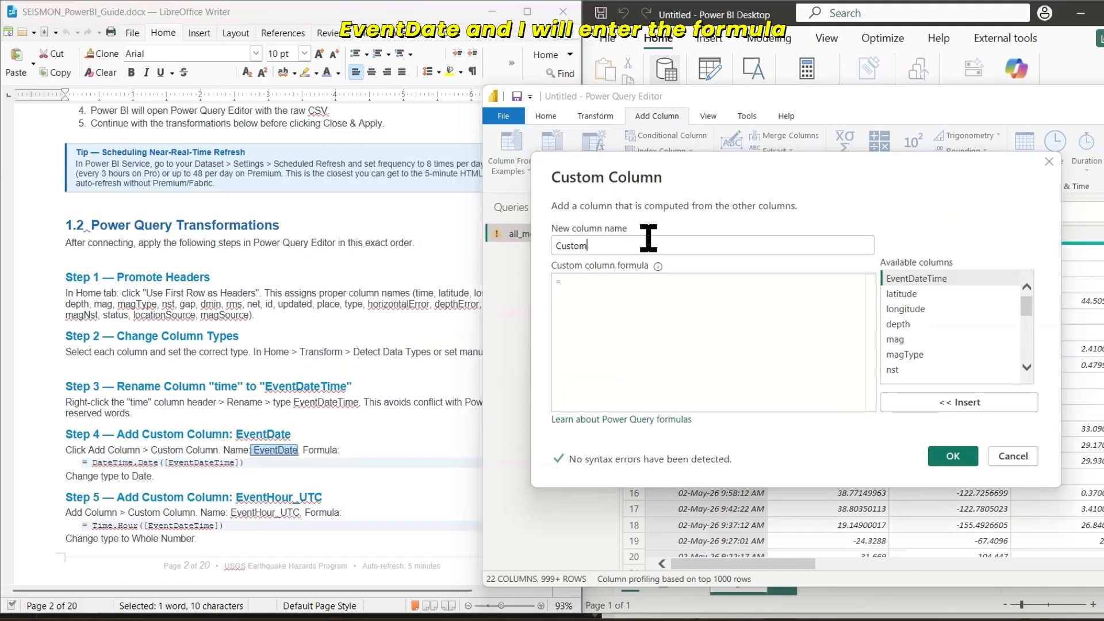
left_click_drag(646, 246, 539, 246)
key("ctrl+v")
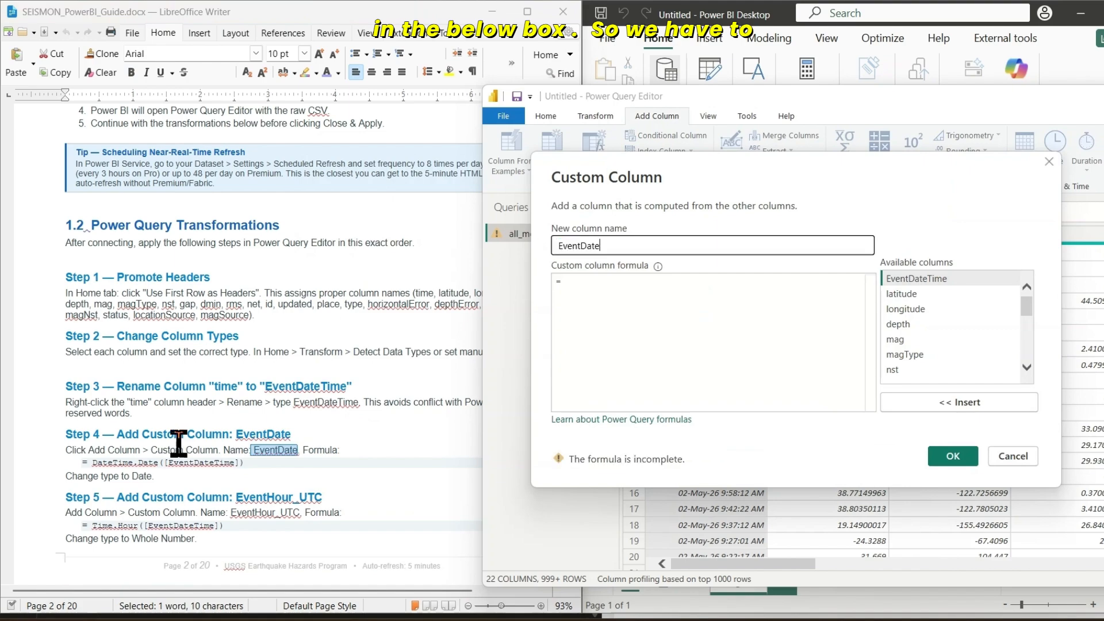
Enter the guide's formula DateTime.Date([EventDateTime]) for the EventDate custom column and create it
left_click_drag(91, 463, 244, 463)
key("ctrl+c")
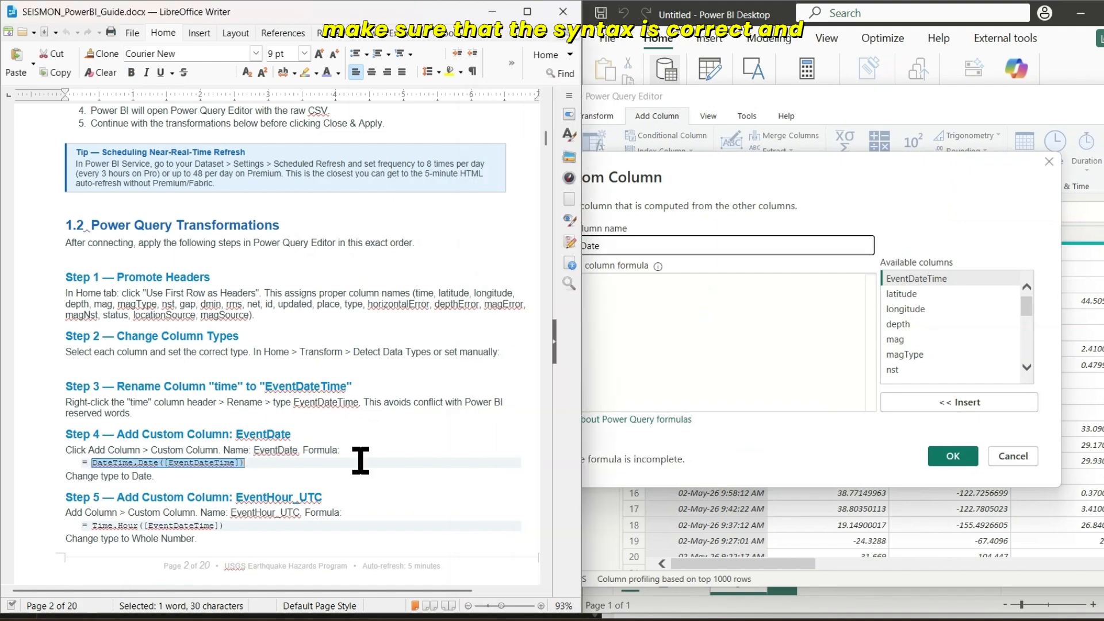
left_click(636, 320)
key("ctrl+v")
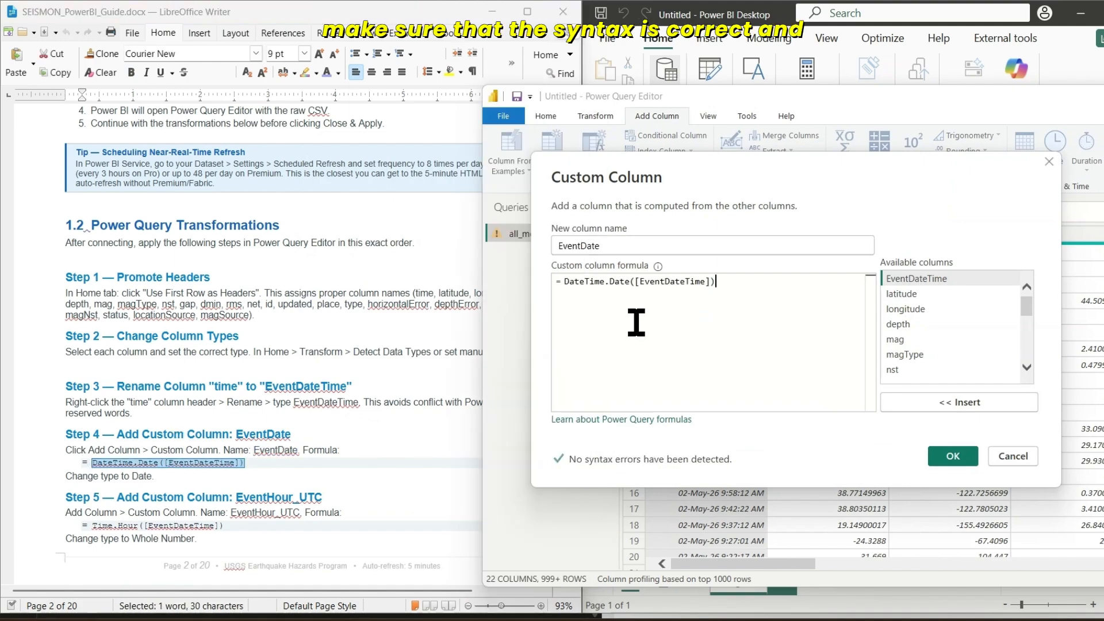
left_click(953, 458)
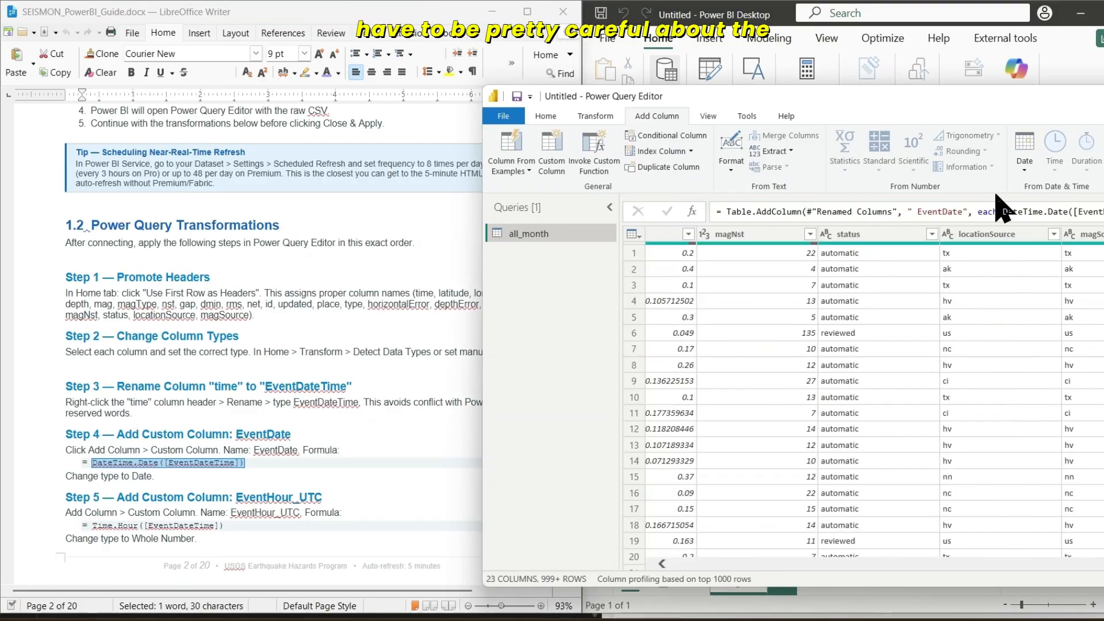
Go through the guide's remaining transformation steps and copy the query name Earthquakes from Step 11
mouse_move(997, 96)
left_mouse_down()
mouse_move(747, 85)
mouse_move(991, 92)
left_mouse_up()
scroll(167, 395, "down", 4)
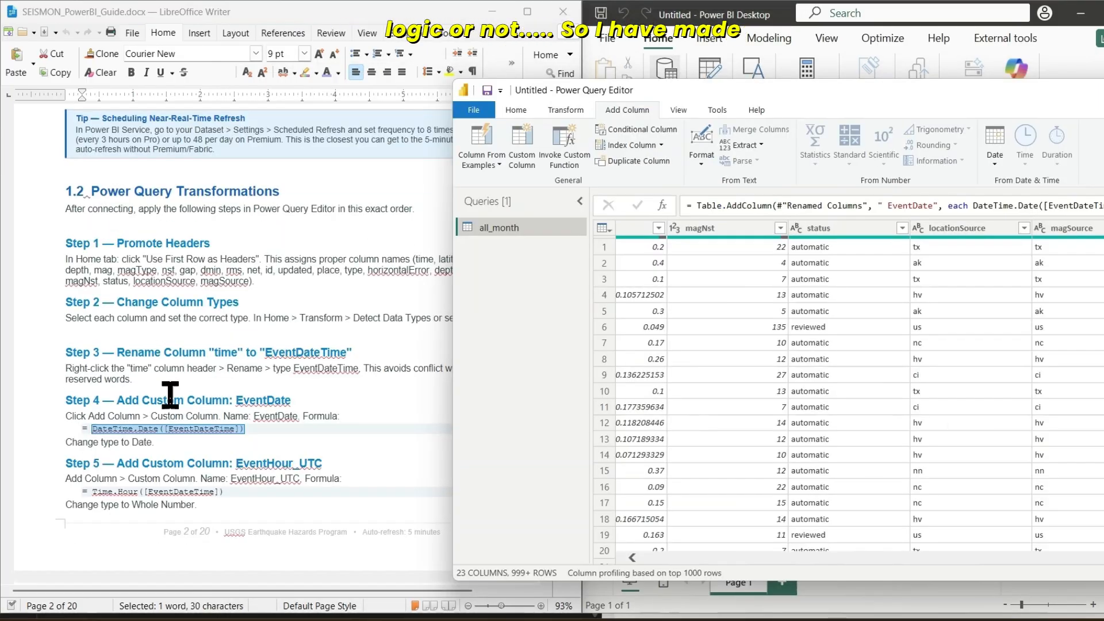
scroll(195, 443, "down", 11)
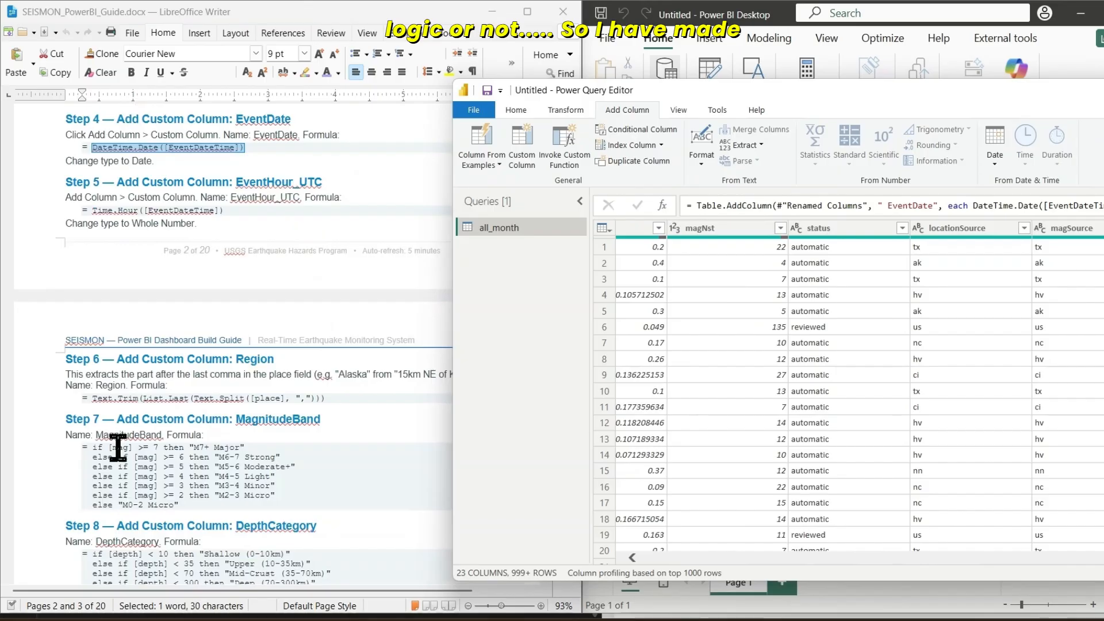
scroll(230, 453, "down", 6)
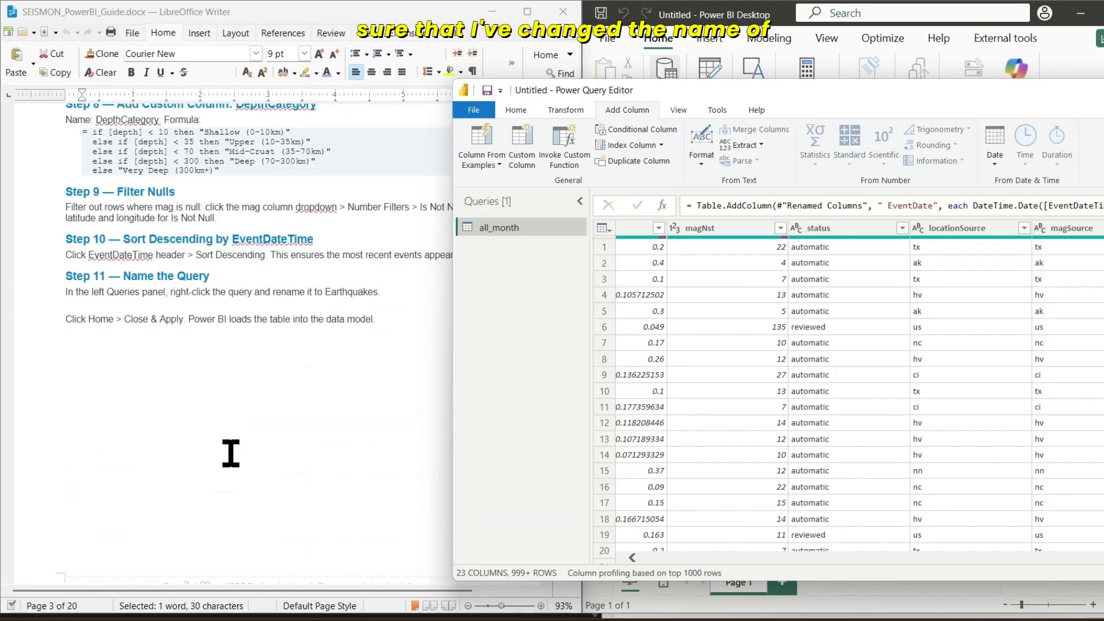
left_click_drag(325, 292, 384, 292)
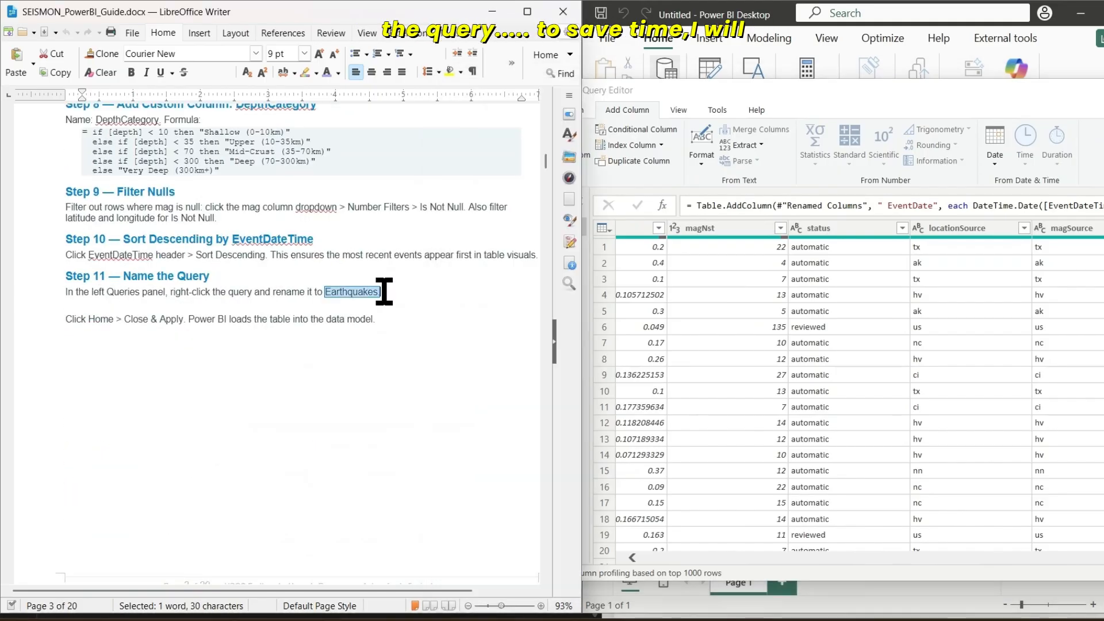
right_click(354, 291)
left_click(385, 320)
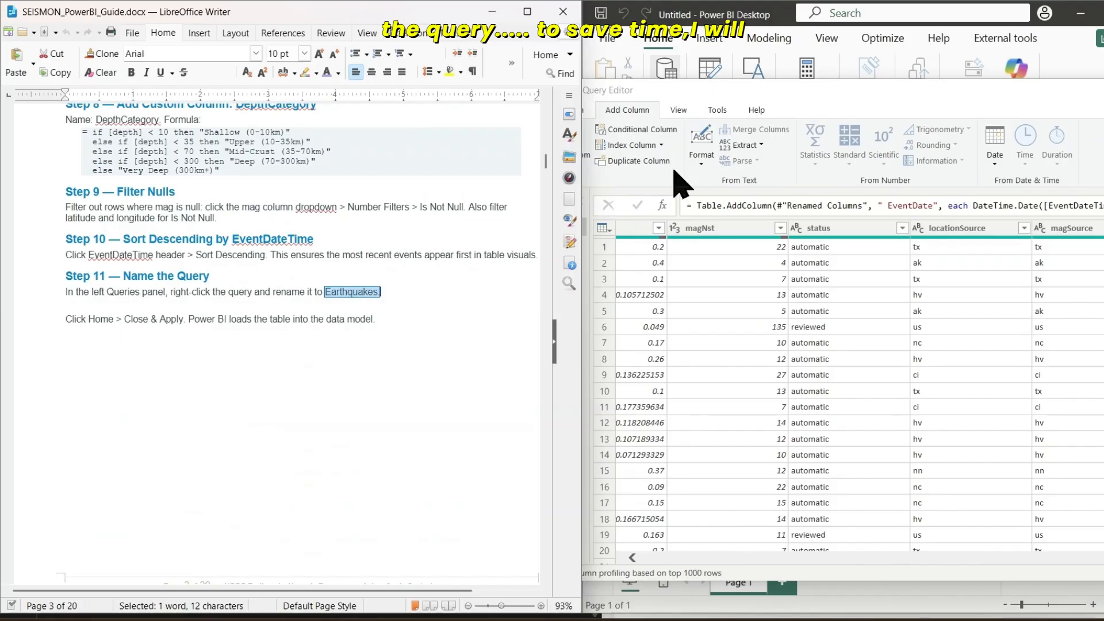
Rename the all_month query to Earthquakes in Power Query Editor
left_click(678, 182)
right_click(495, 228)
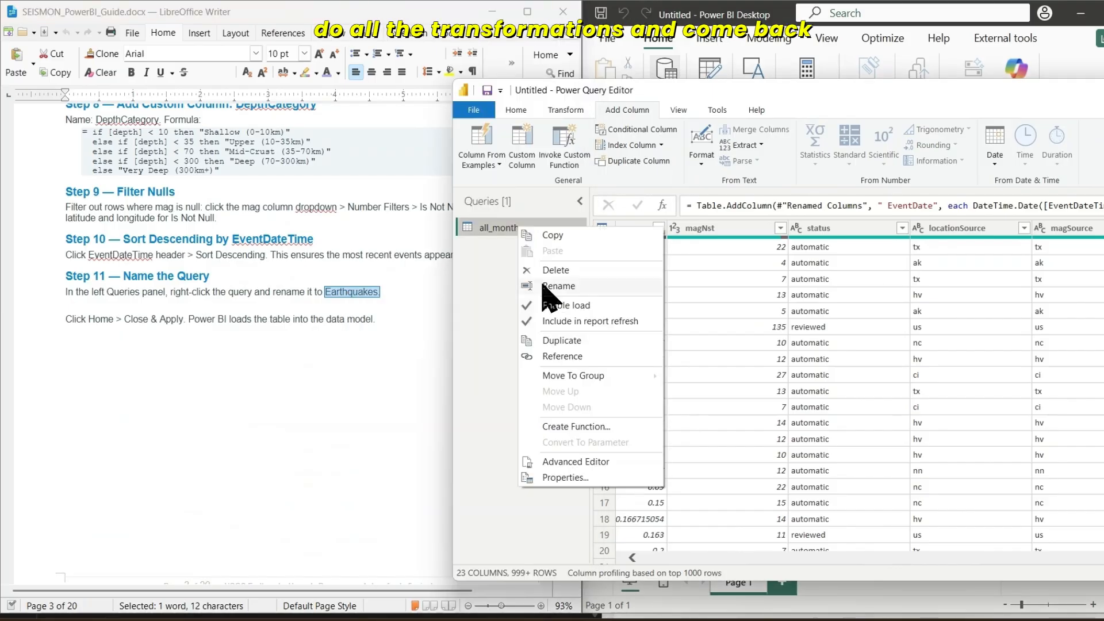
left_click(543, 221)
key("ctrl+v")
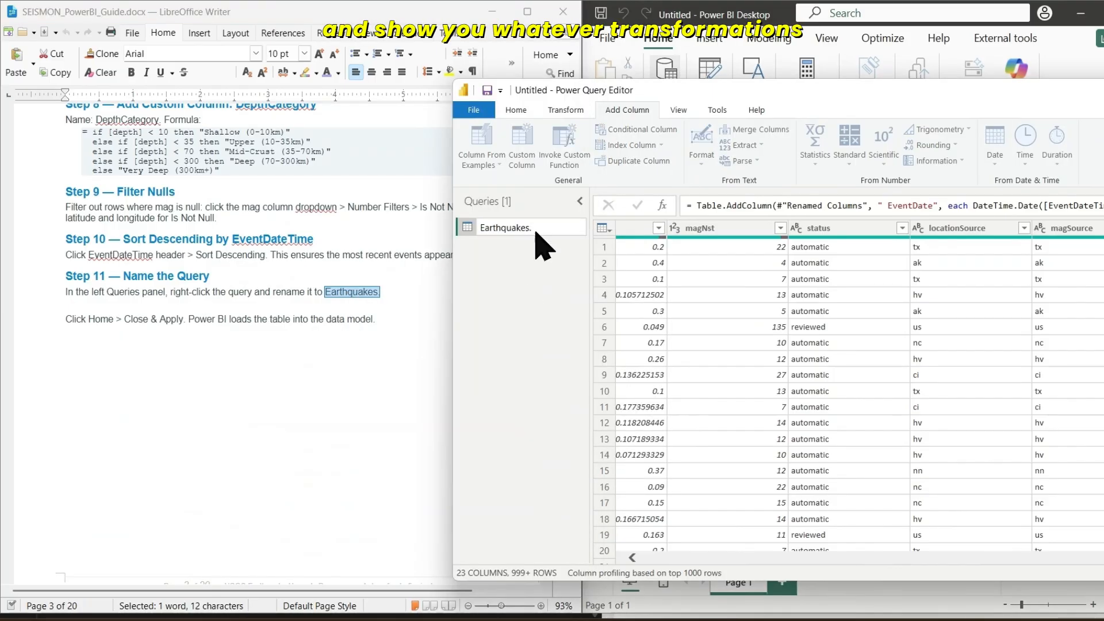
left_click(550, 286)
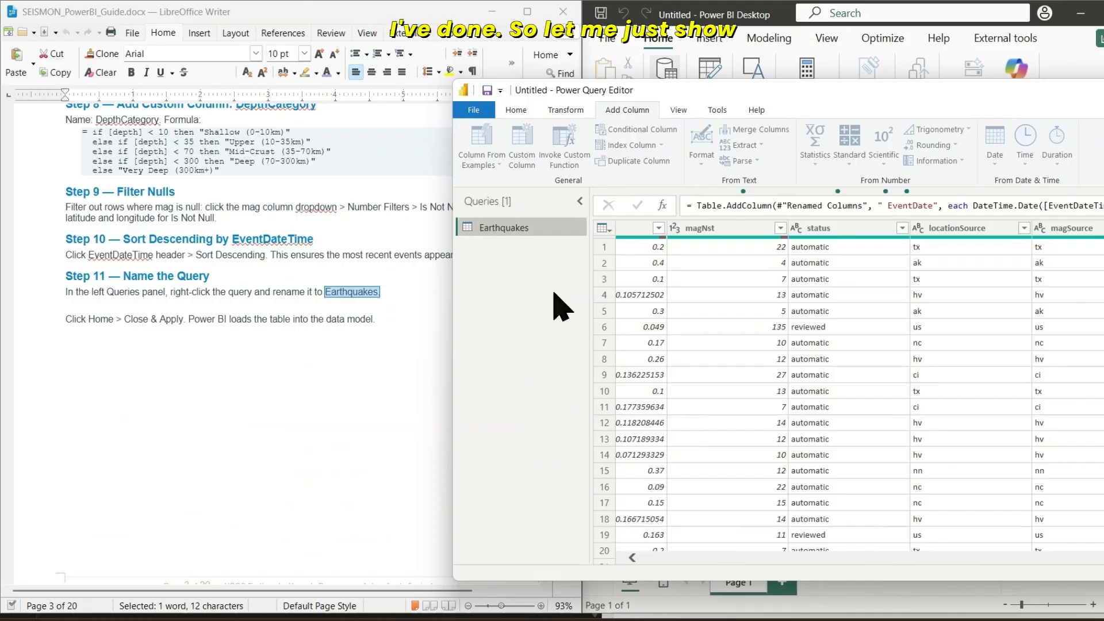
Look over the guide's Section 2 on creating the DateTable with DAX for time intelligence
scroll(285, 377, "down", 10)
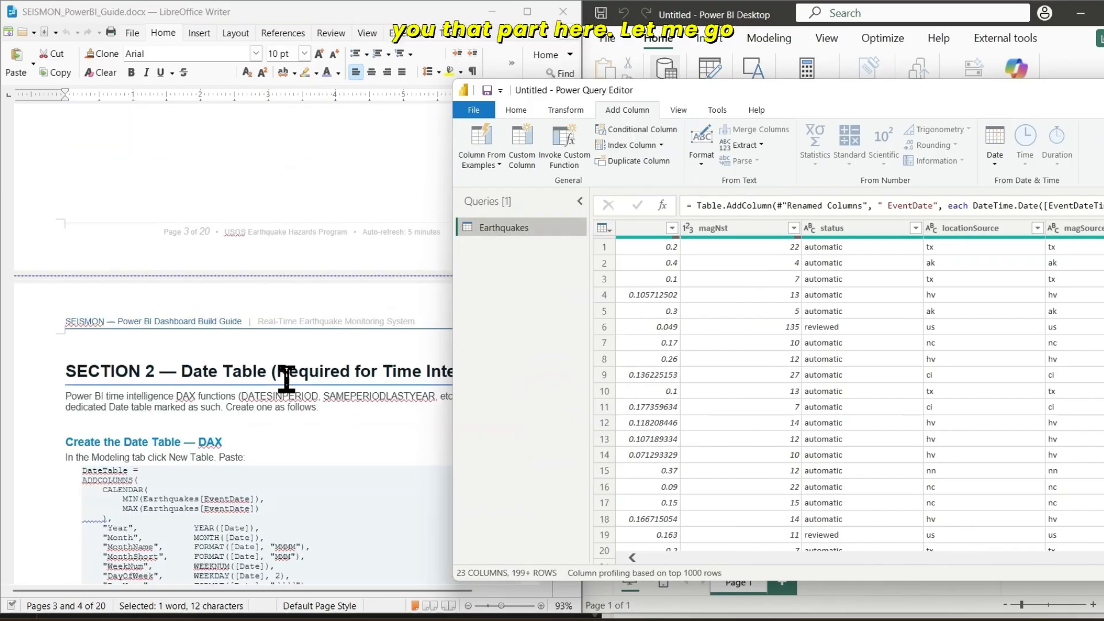
left_click_drag(694, 97, 788, 91)
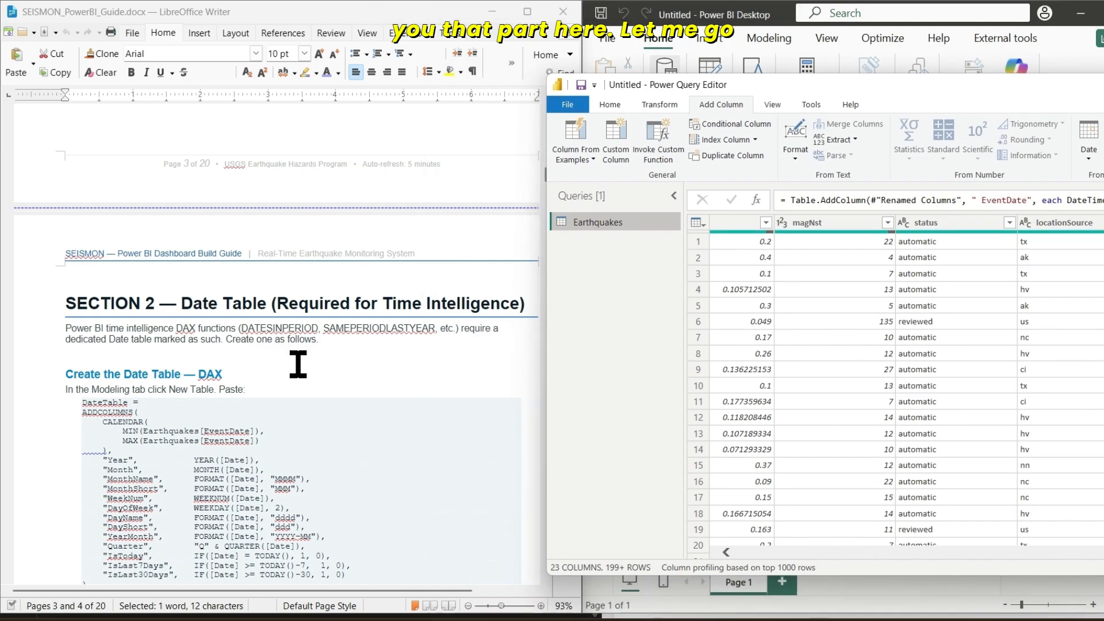
scroll(296, 363, "down", 1)
scroll(292, 482, "up", 4)
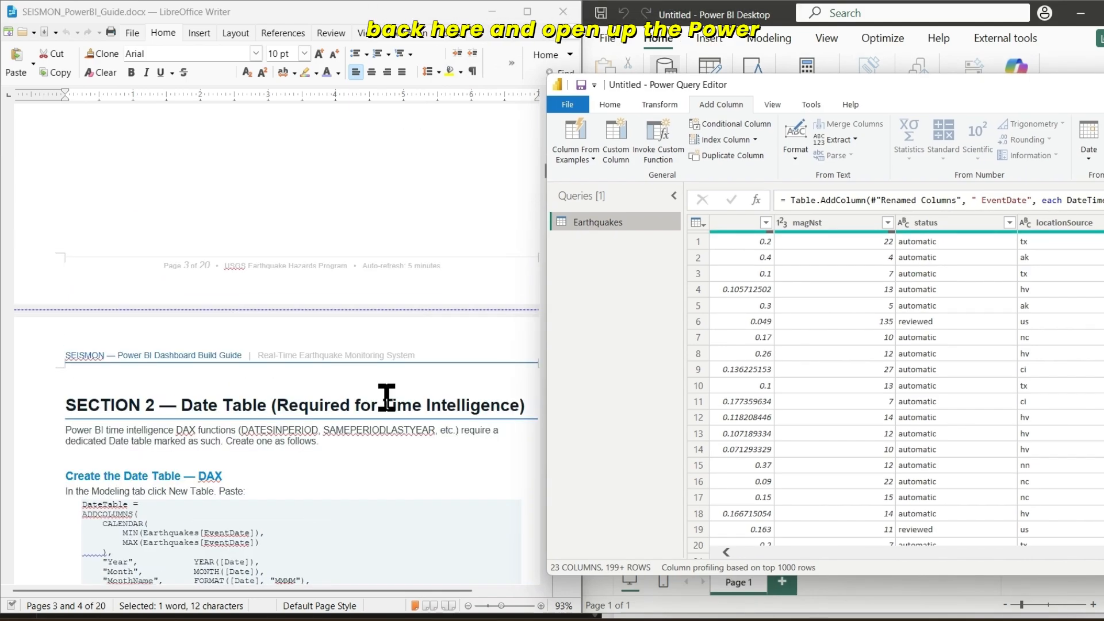
left_click_drag(811, 85, 684, 94)
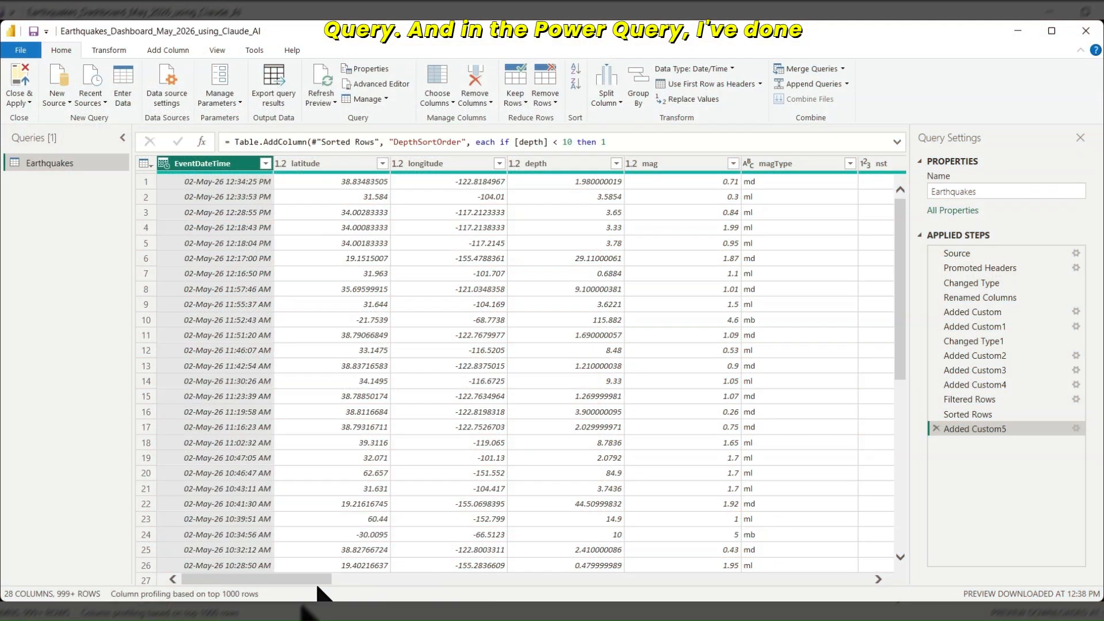
In the Earthquakes_Dashboard_May_2026_using_Claude_AI file, review the added custom columns and set DepthSortOrder's data type to Whole Number
left_click_drag(317, 584, 864, 586)
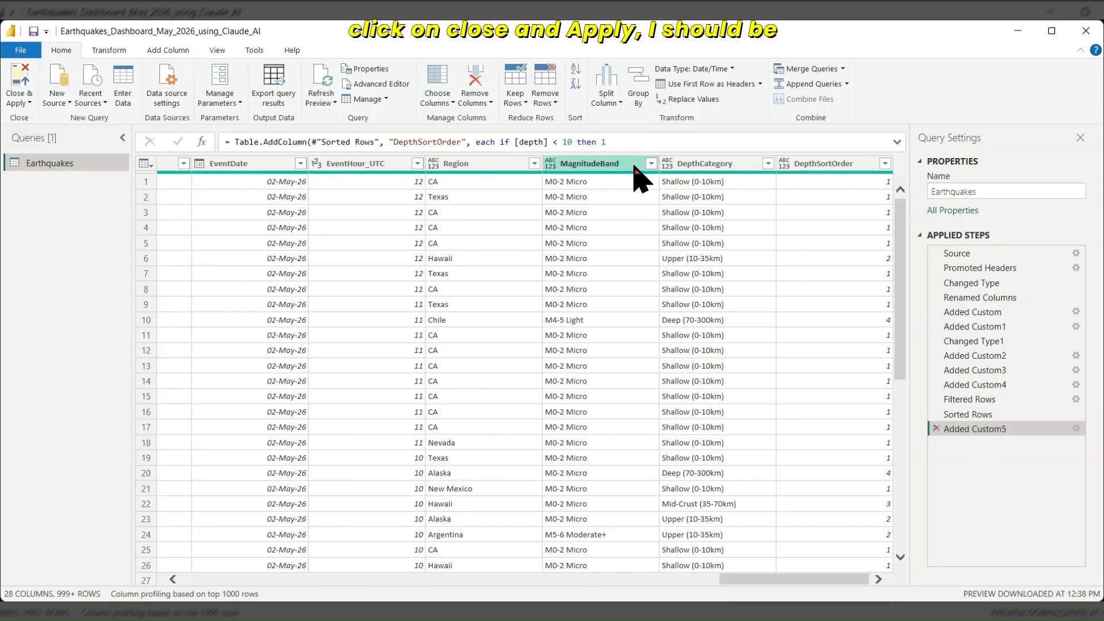
left_click(828, 164)
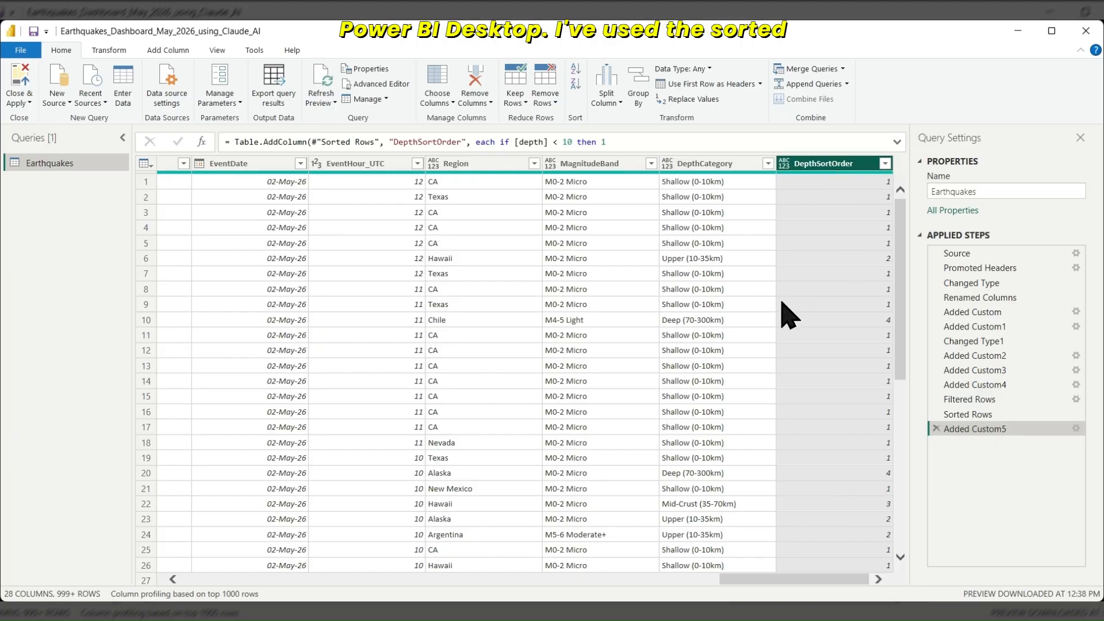
left_click(747, 317)
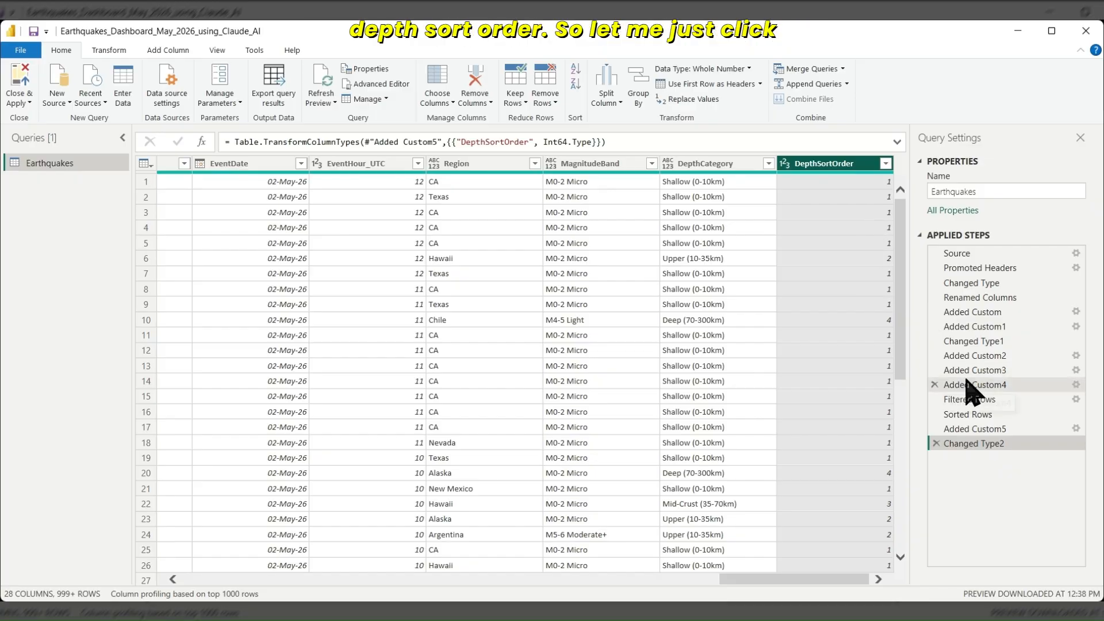
left_click_drag(742, 580, 187, 578)
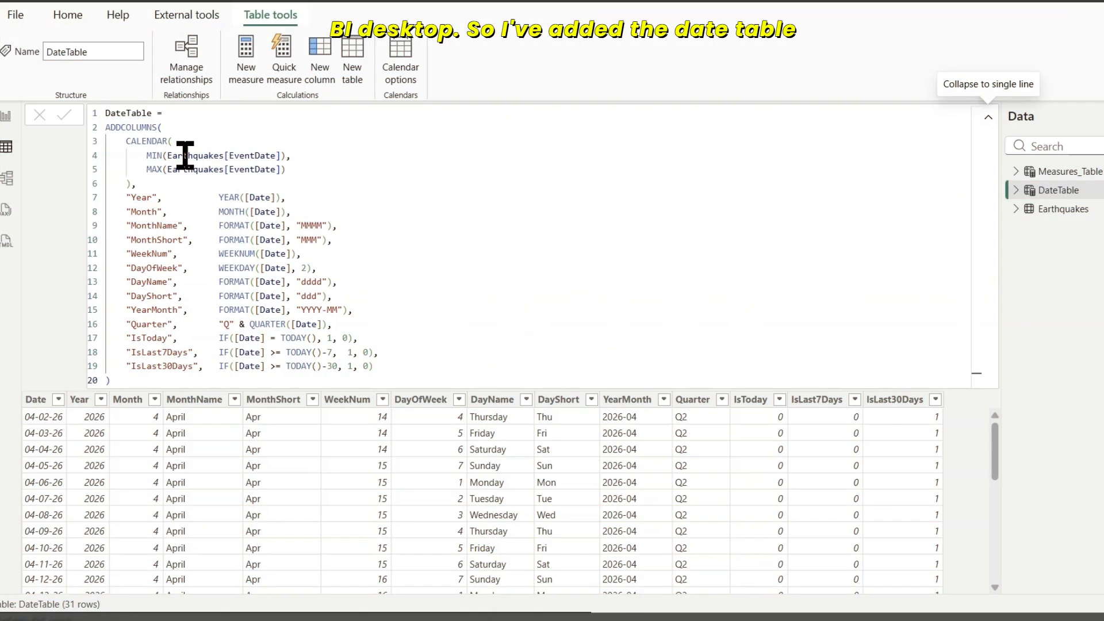
Review the relationship between Earthquakes and DateTable in the model diagram and check the options available for DateTable
left_click(7, 178)
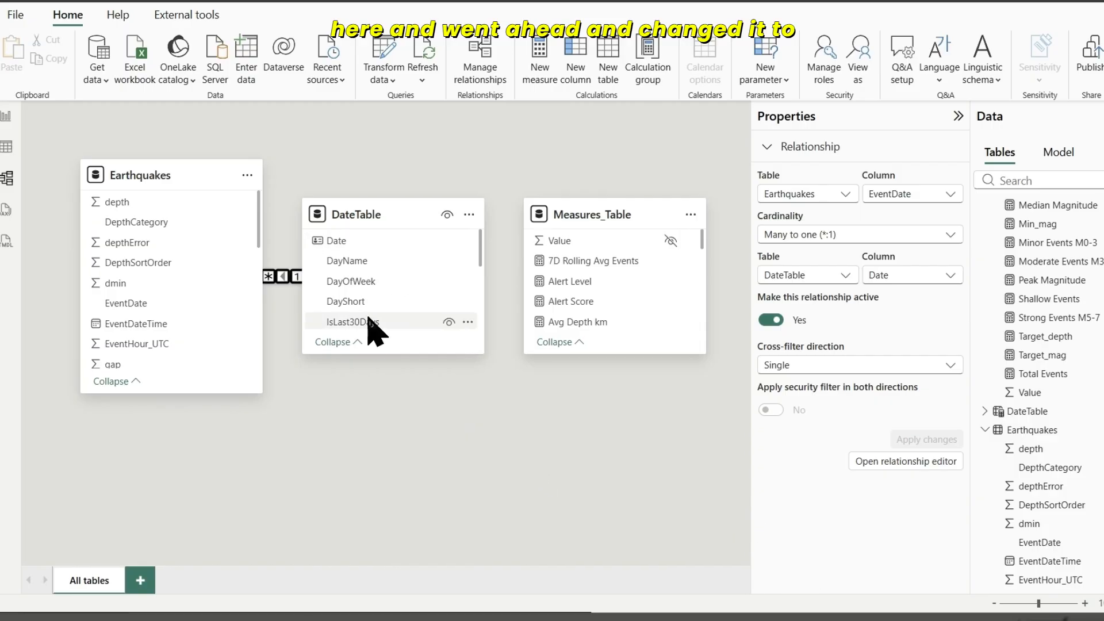
left_click(469, 215)
left_click(487, 414)
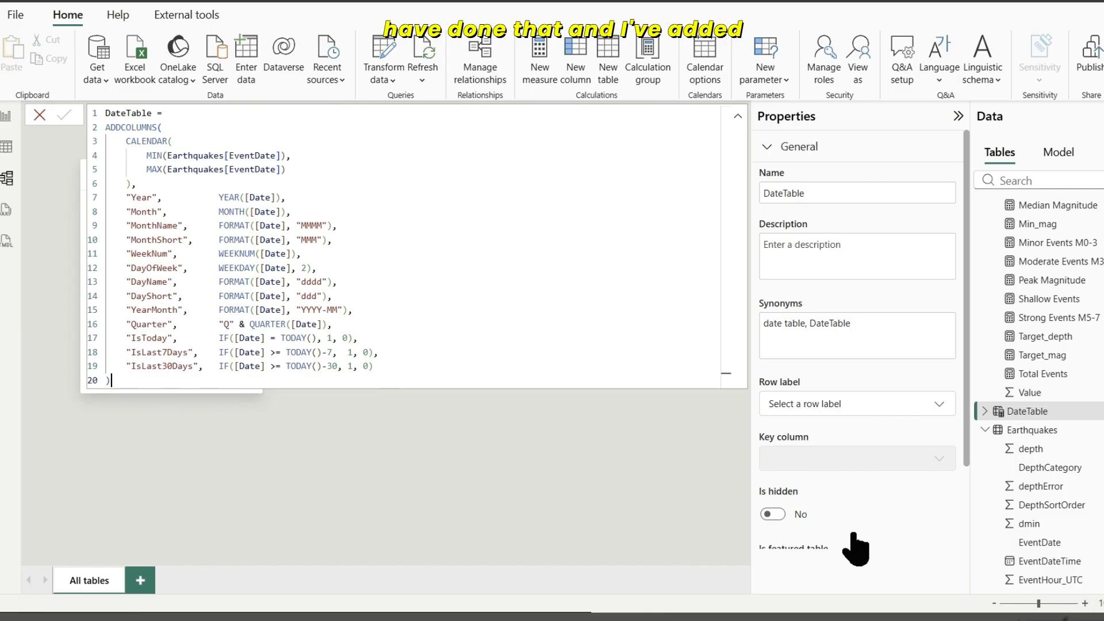
left_click(592, 492)
Inspect the DAX formulas of several measures in Measures_Table, such as Shallow Events and Max Magnitude, from the report page
left_click(6, 116)
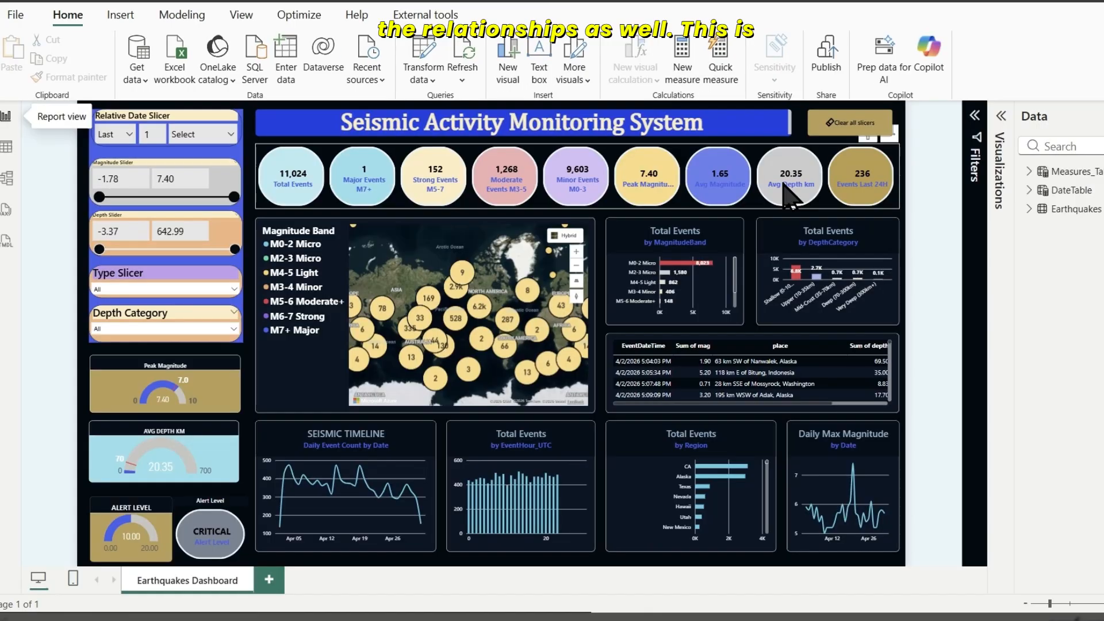
left_click(1061, 173)
left_click(1029, 172)
scroll(1063, 345, "down", 5)
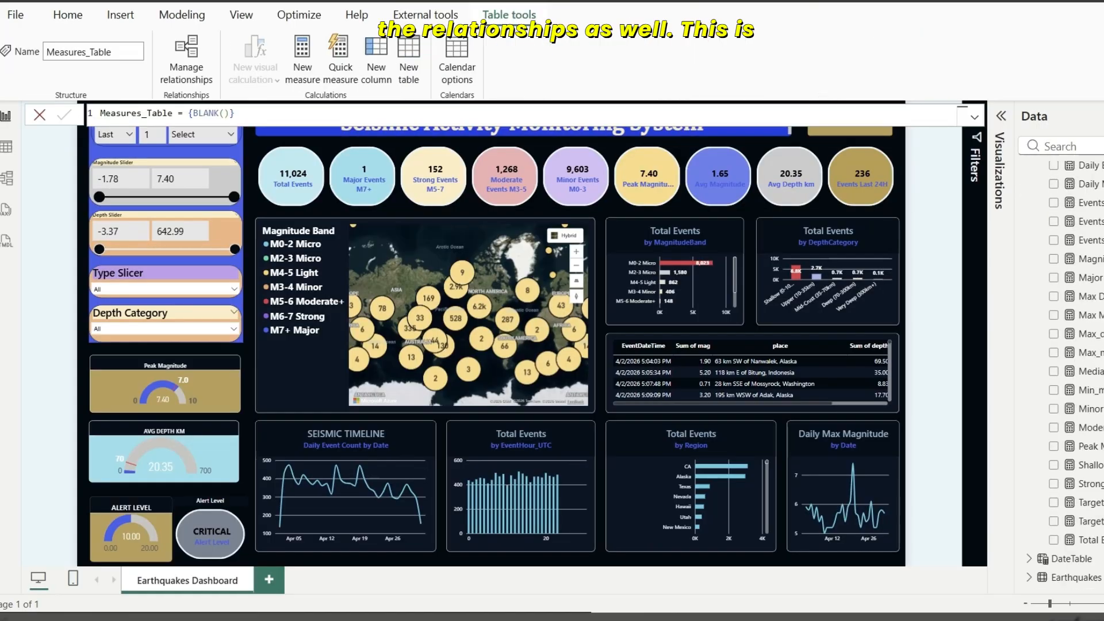
left_click(1089, 540)
left_click(1090, 521)
left_click(1090, 484)
left_click(1096, 464)
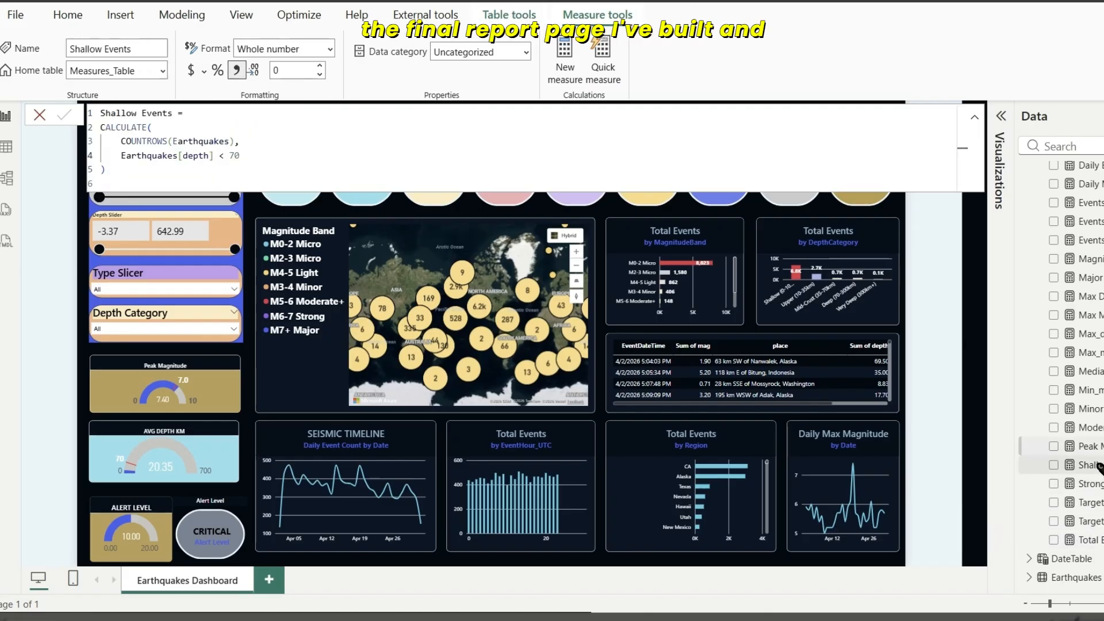
left_click(1096, 427)
left_click(1095, 390)
left_click(1094, 371)
left_click(1093, 333)
left_click(1091, 315)
scroll(1084, 299, "up", 3)
left_click(1028, 172)
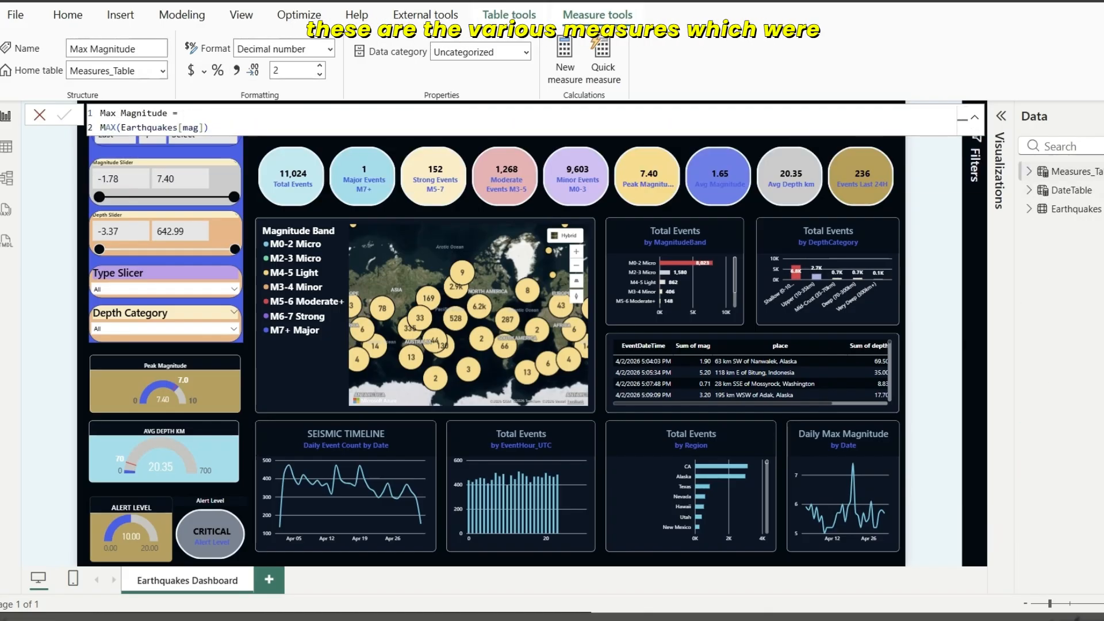
Check the sort-by-column options of DepthCategory in the Earthquakes table data and return to the dashboard
left_click(1063, 208)
left_click(6, 146)
left_click_drag(451, 588, 951, 576)
left_click(774, 139)
left_click(550, 74)
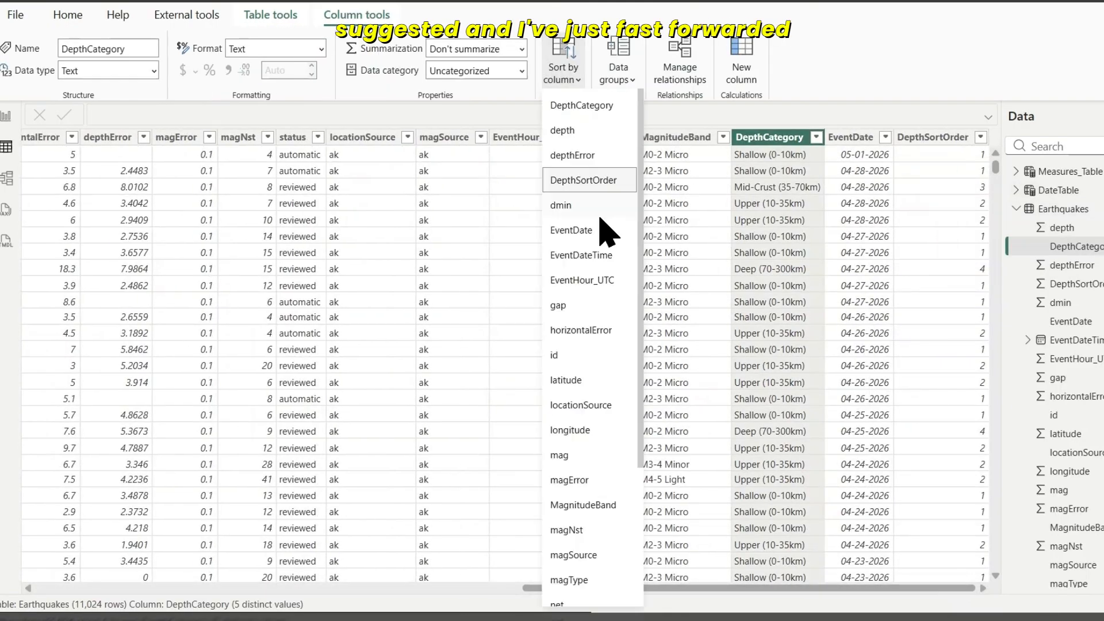
left_click(7, 118)
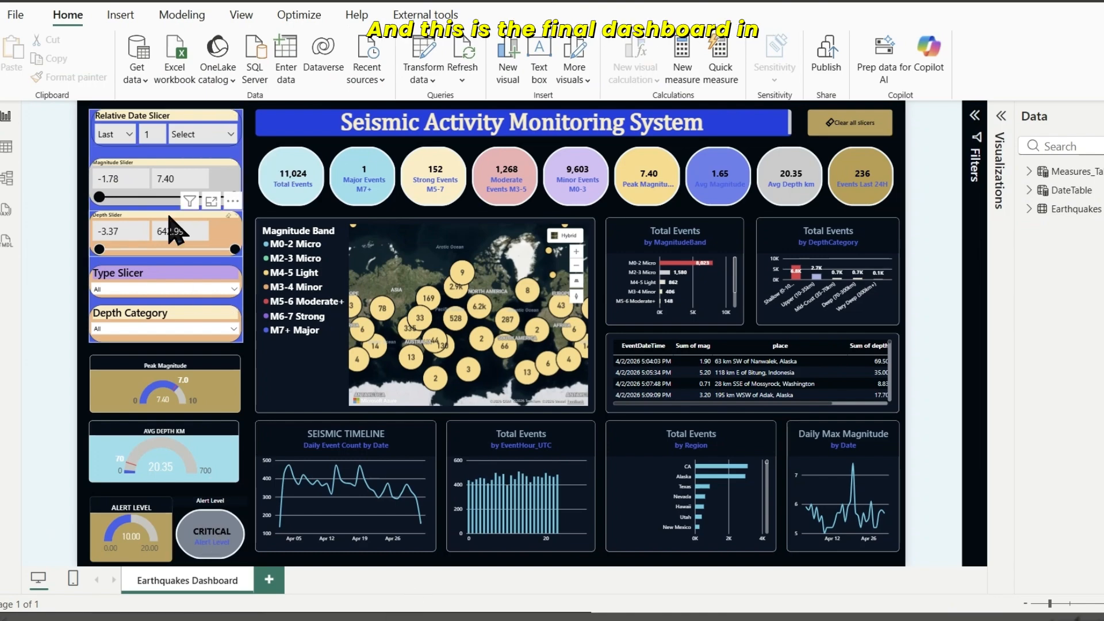
Try the slicers by setting the minimum magnitude to 1.19 and the relative date period to weeks, months and the last 1 day
left_click_drag(99, 197, 143, 197)
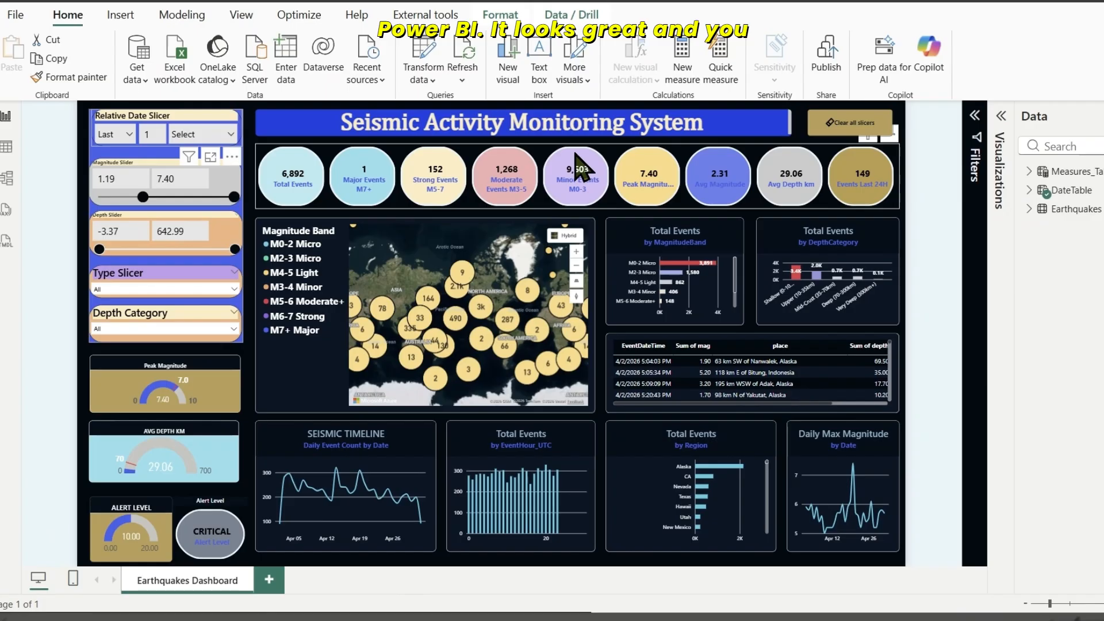
left_click(214, 133)
left_click(194, 181)
left_click(216, 136)
left_click(191, 209)
left_click(221, 135)
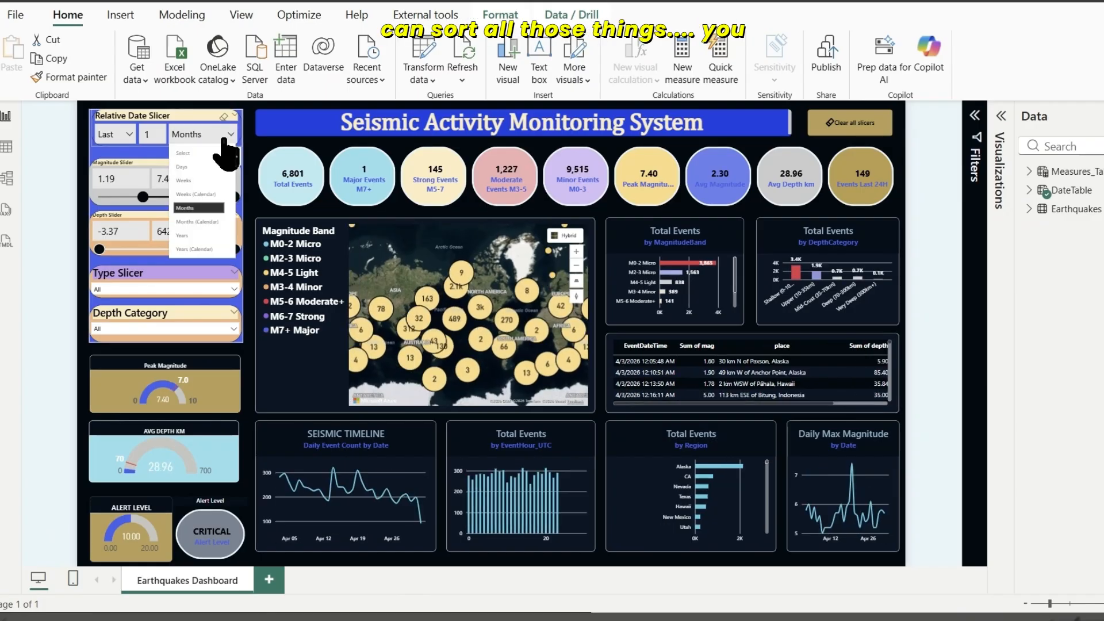
left_click(182, 168)
Cross-filter the dashboard by an earthquake point on the map and reset all slicers
left_click(401, 334)
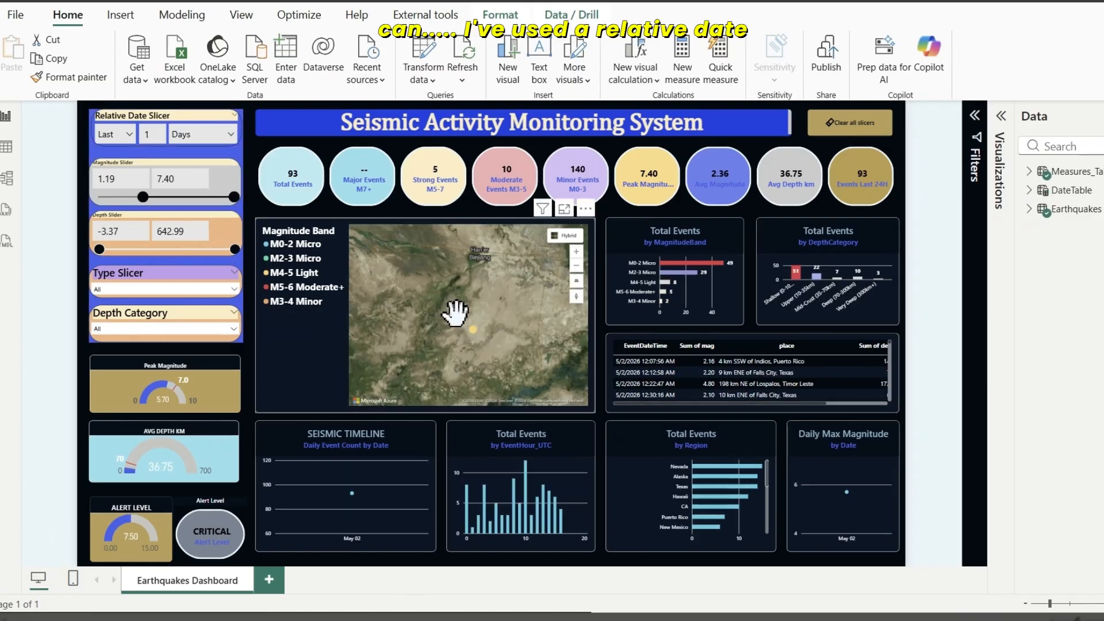
left_click(457, 310)
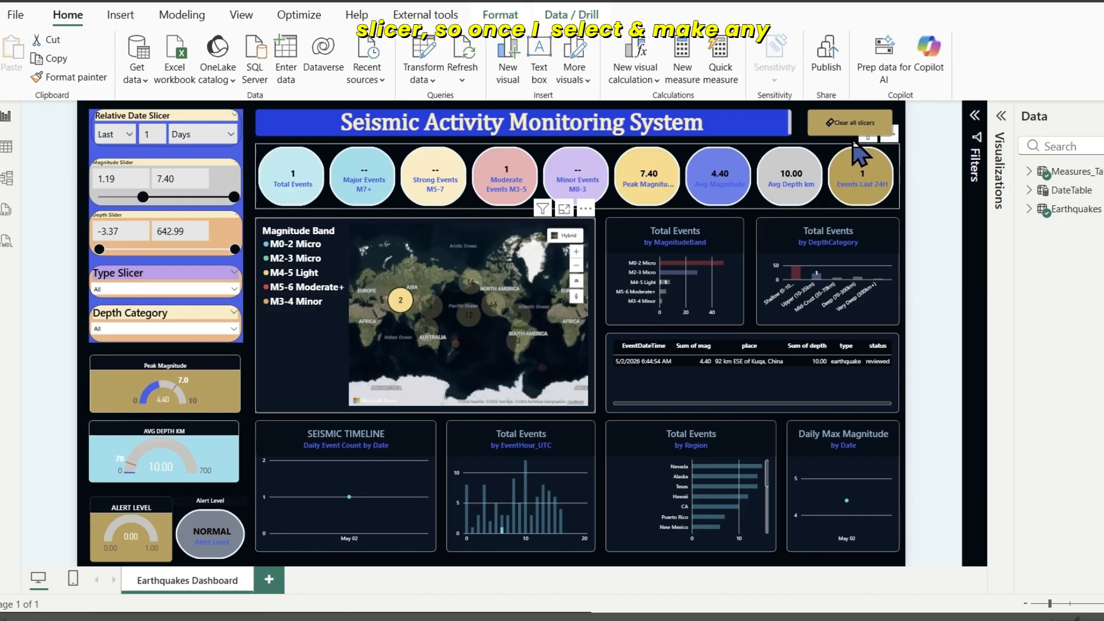
left_click(912, 224)
left_click(851, 123, "ctrl")
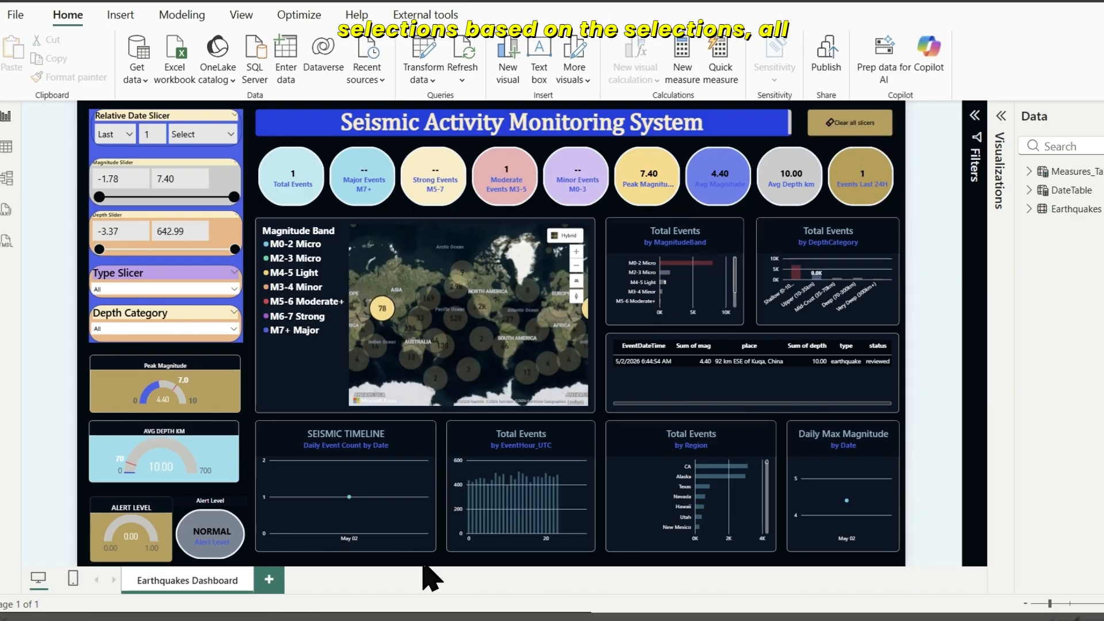
Refresh the earthquake report's data in Power BI Desktop
left_click(462, 80)
left_click(490, 106)
In the Power BI service workspace, open the settings of the Earthquakes_Dashboard_May_2026 semantic model and find its data source credentials
mouse_move(351, 498)
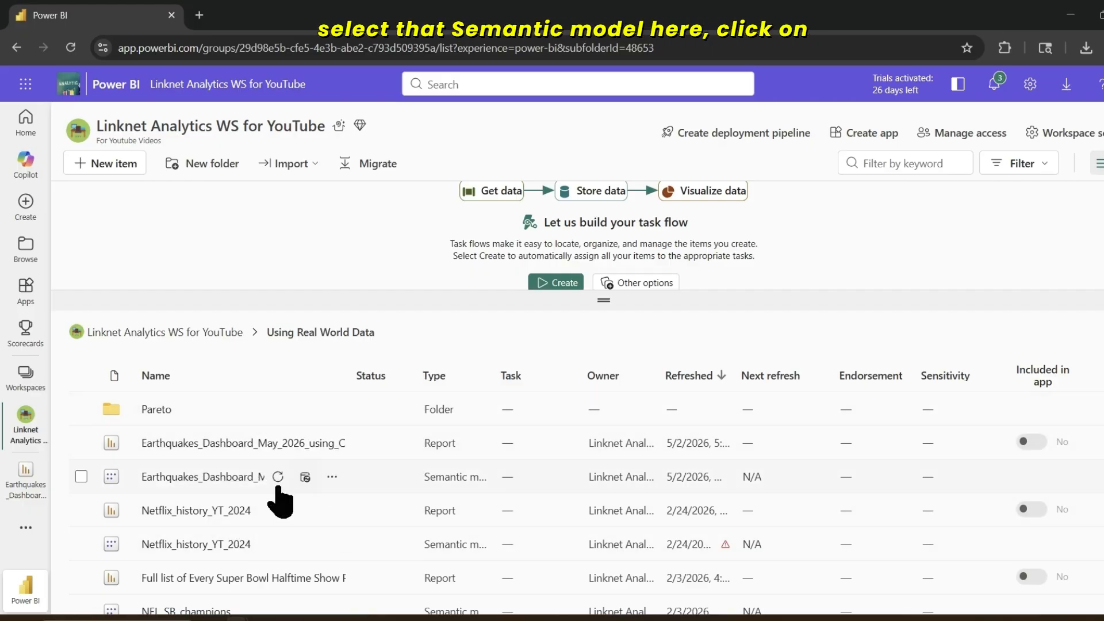
left_click(331, 478)
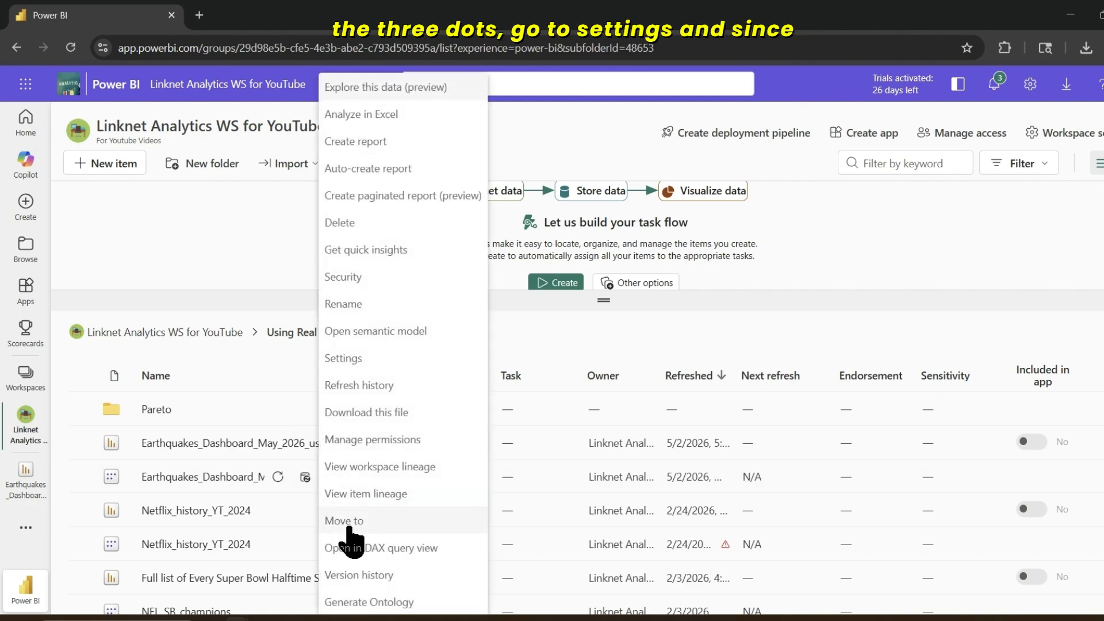
left_click(347, 359)
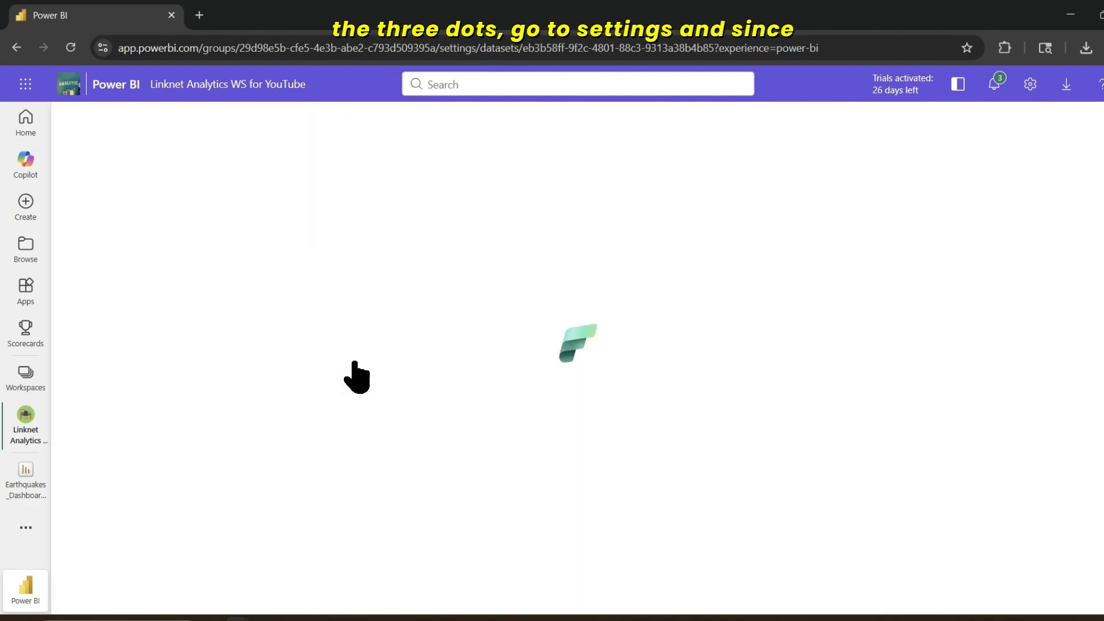
scroll(575, 477, "down", 3)
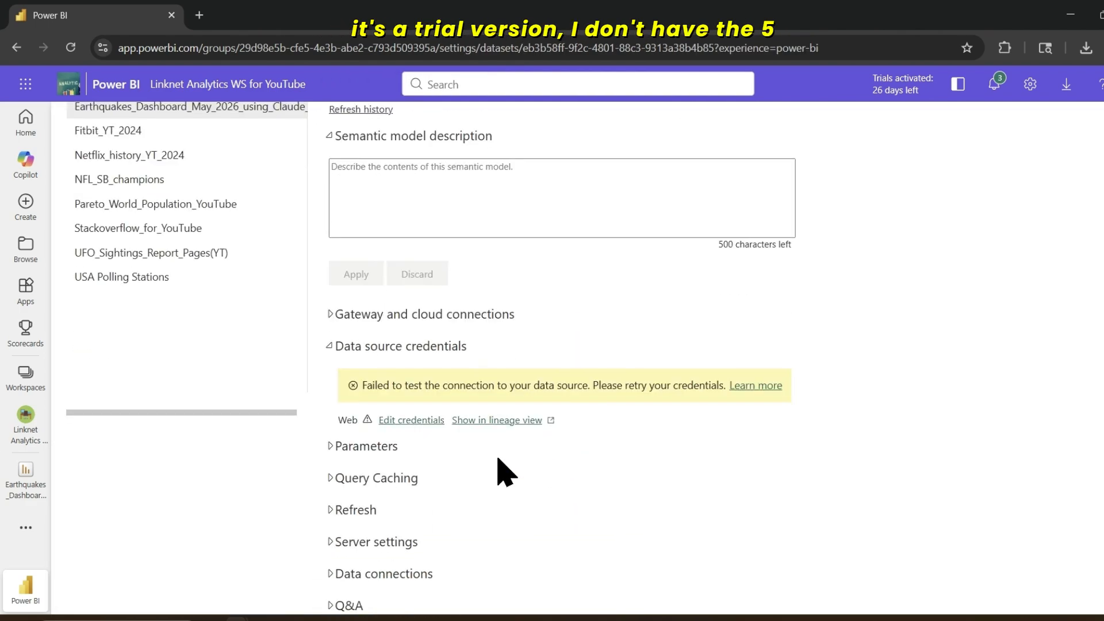
Sign in to the semantic model's web data source with Anonymous authentication and privacy level None
left_click(430, 422)
left_click(519, 381)
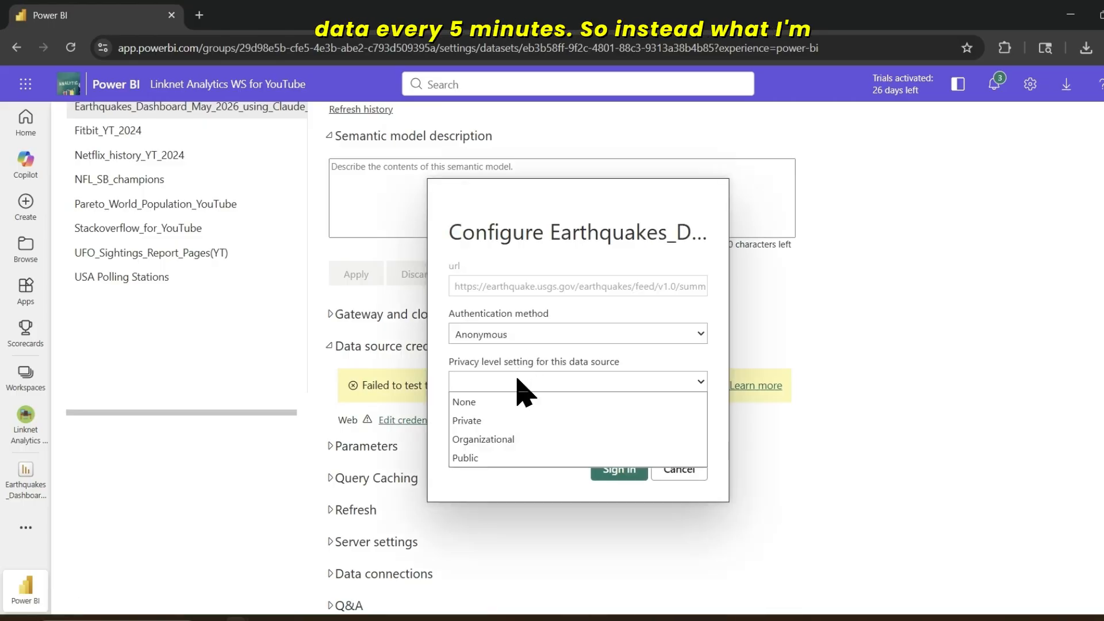
left_click(493, 402)
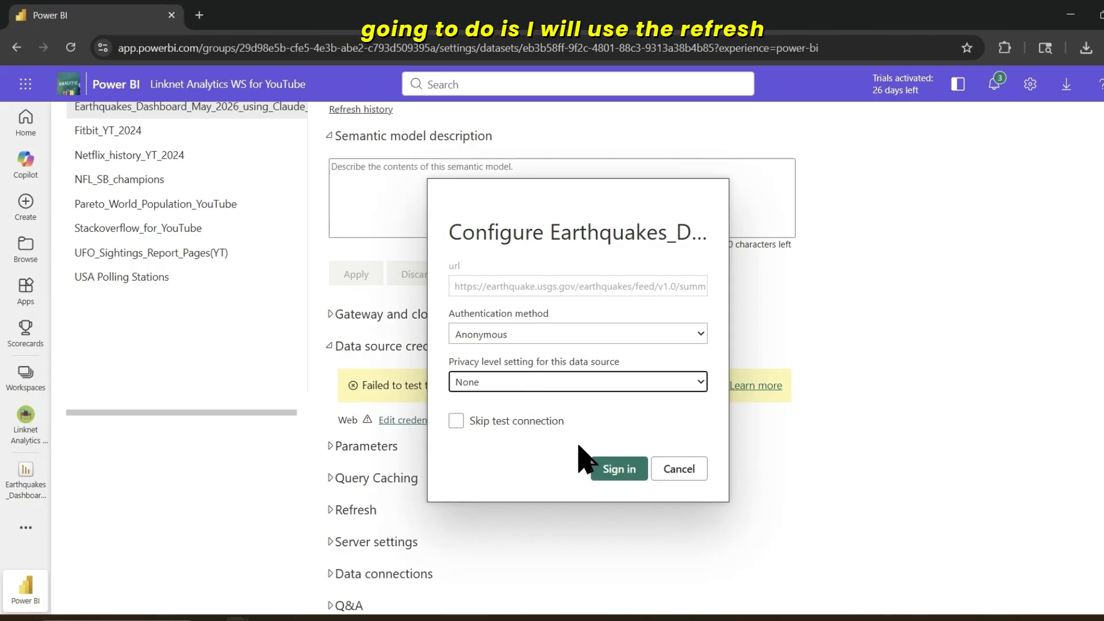
left_click(611, 465)
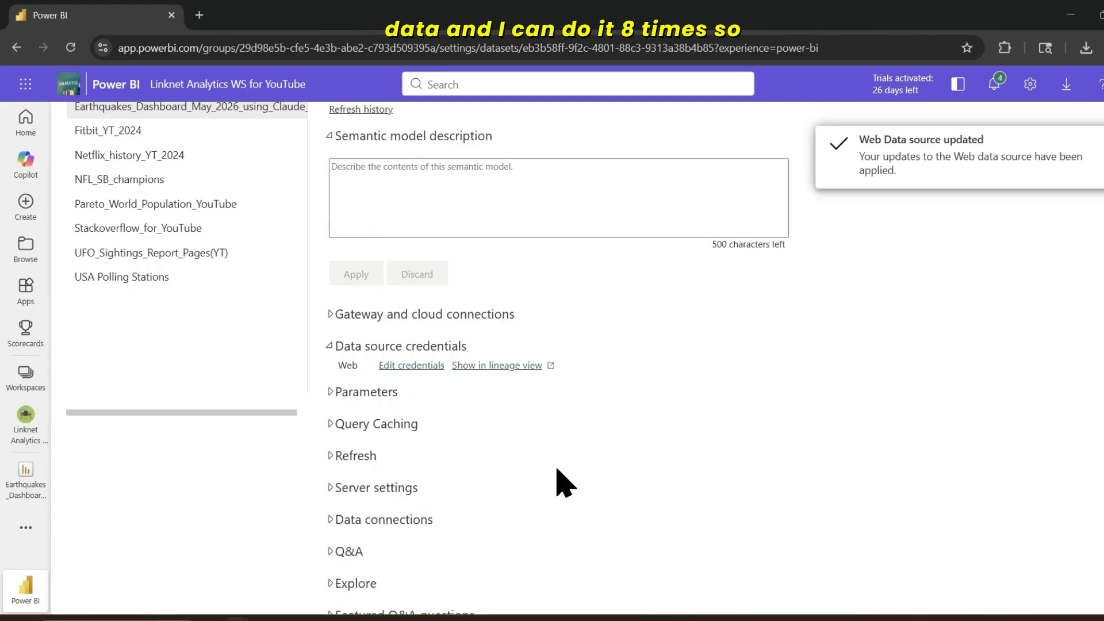
Turn on the semantic model's refresh schedule and add a 1:00 AM refresh time
left_click(330, 455)
scroll(520, 445, "down", 3)
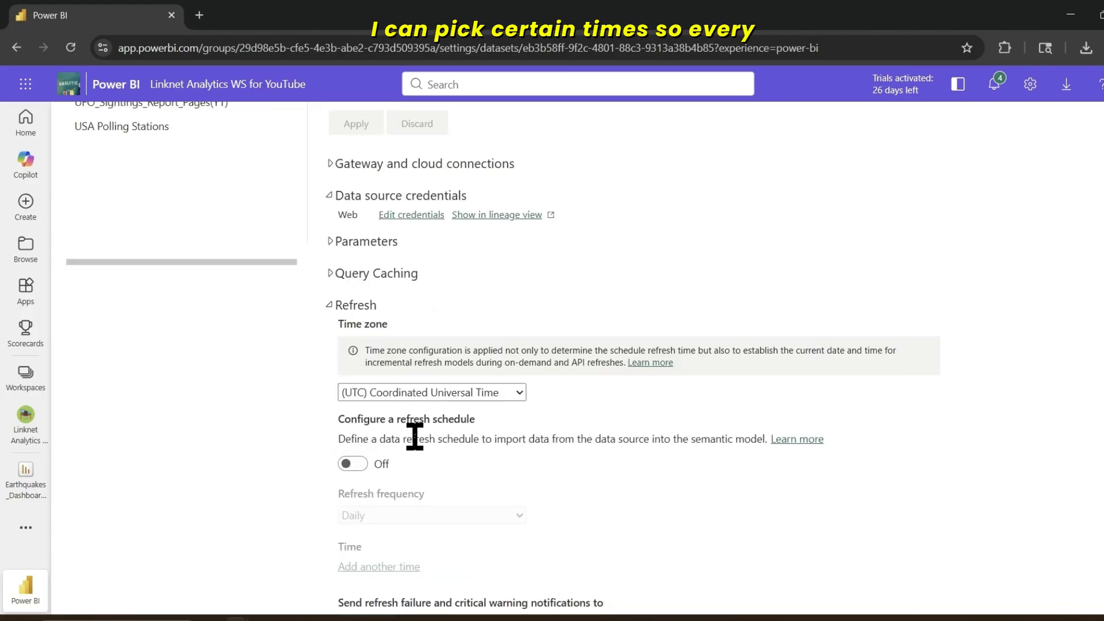
left_click(357, 464)
scroll(376, 480, "down", 3)
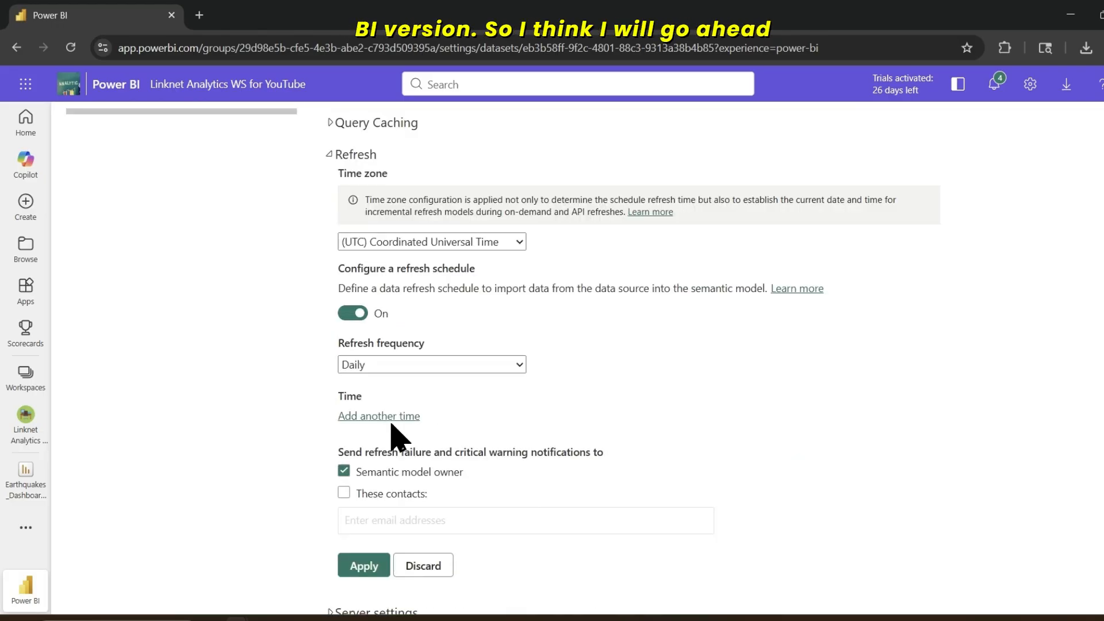
left_click(409, 417)
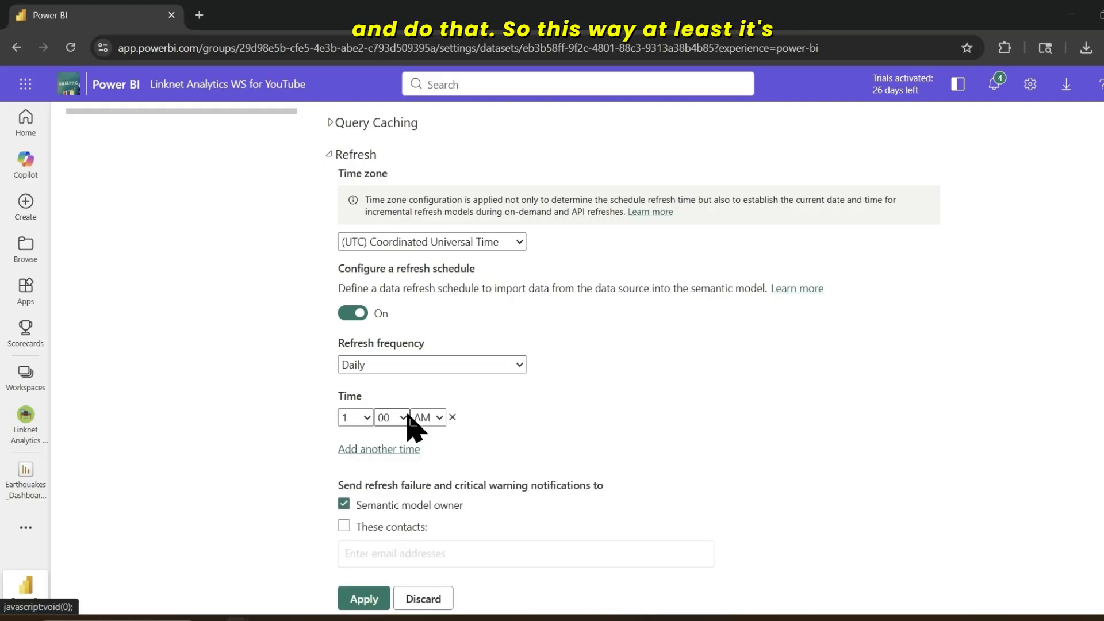
Add refresh times at 2:00 AM and 3:00 AM to the daily schedule
left_click(401, 452)
left_click(367, 451)
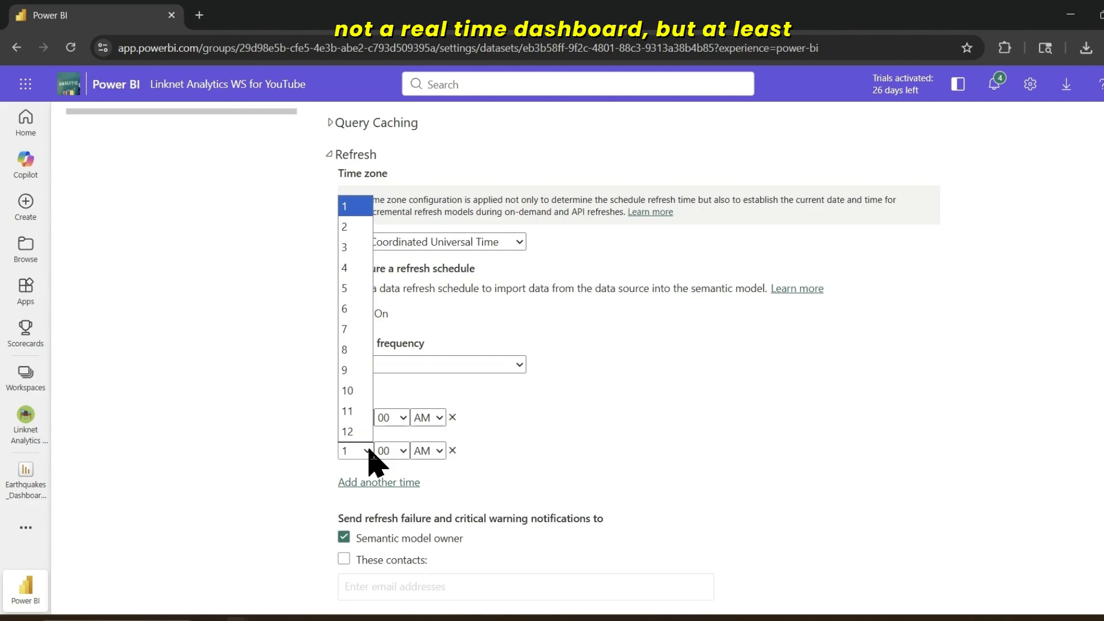
left_click(355, 228)
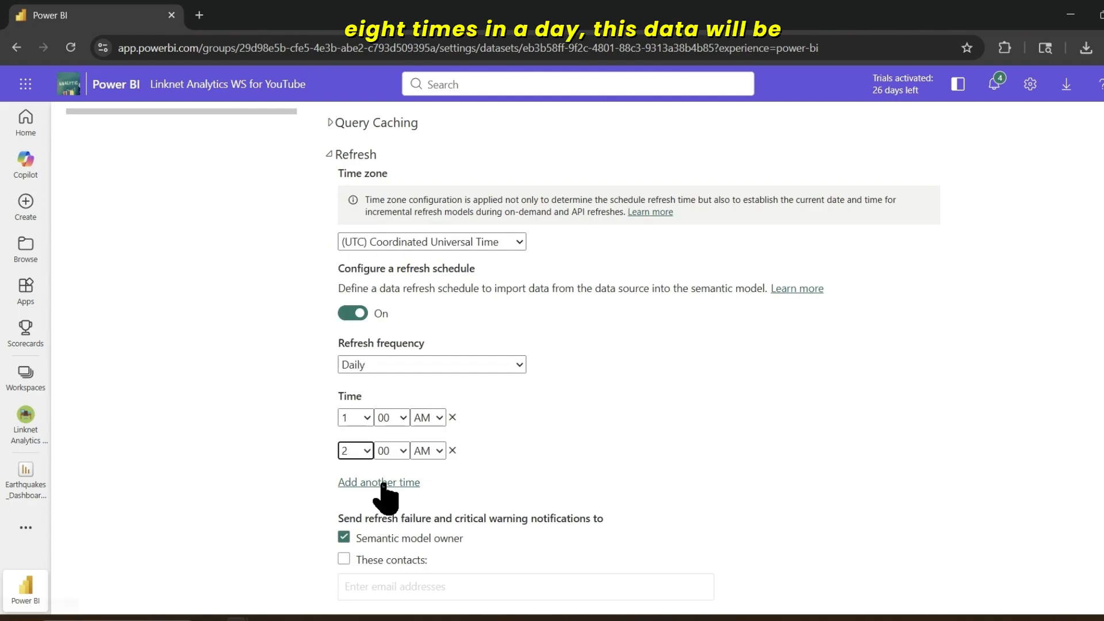
left_click(382, 483)
left_click(367, 482)
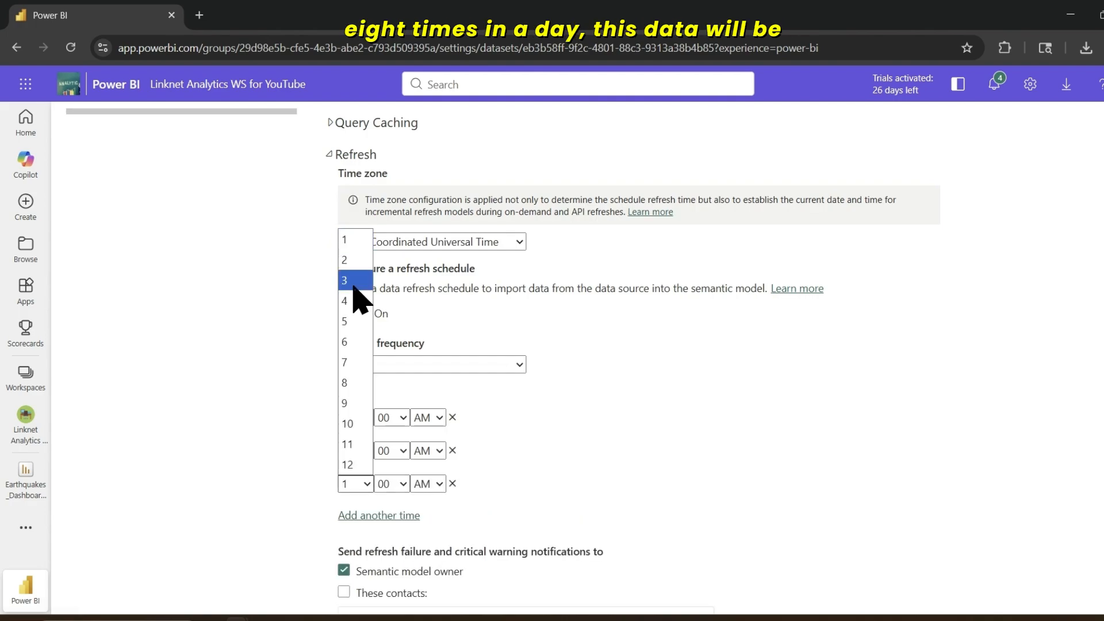
left_click(351, 280)
Add refresh times at 7:00 AM and 10:00 AM to the daily schedule
left_click(381, 515)
left_click(371, 517)
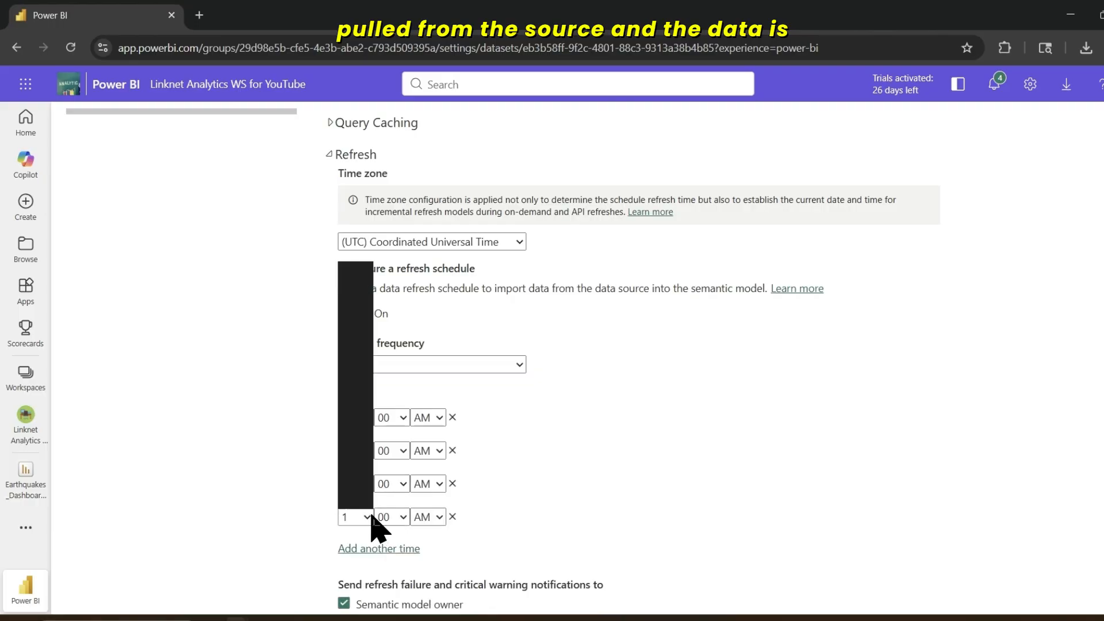
left_click(344, 405)
left_click(374, 548)
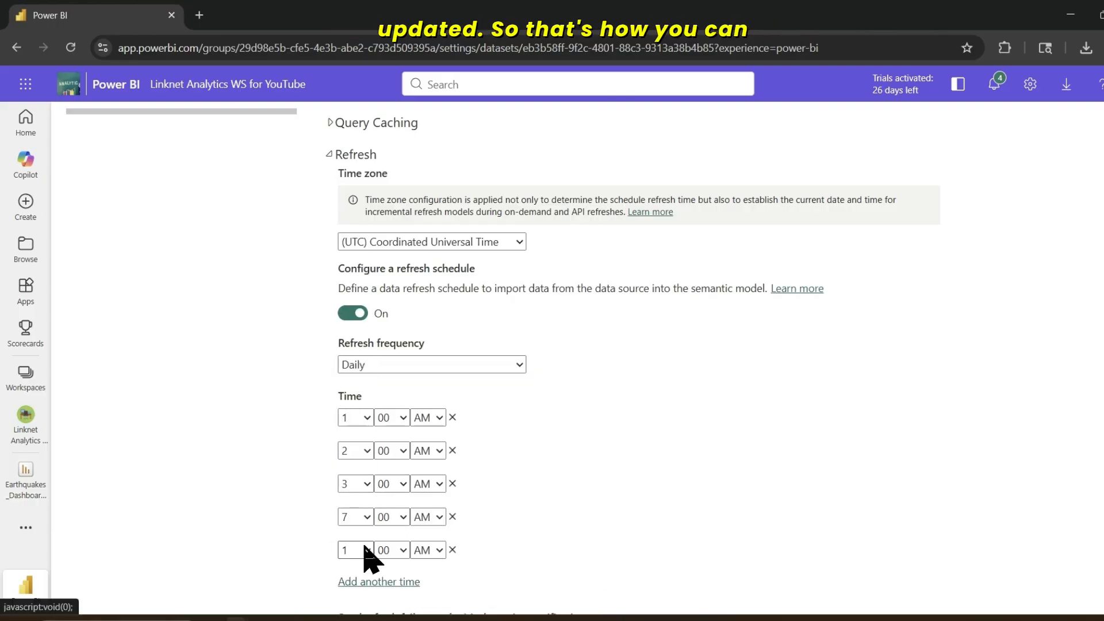
scroll(368, 552, "down", 1)
left_click(365, 476)
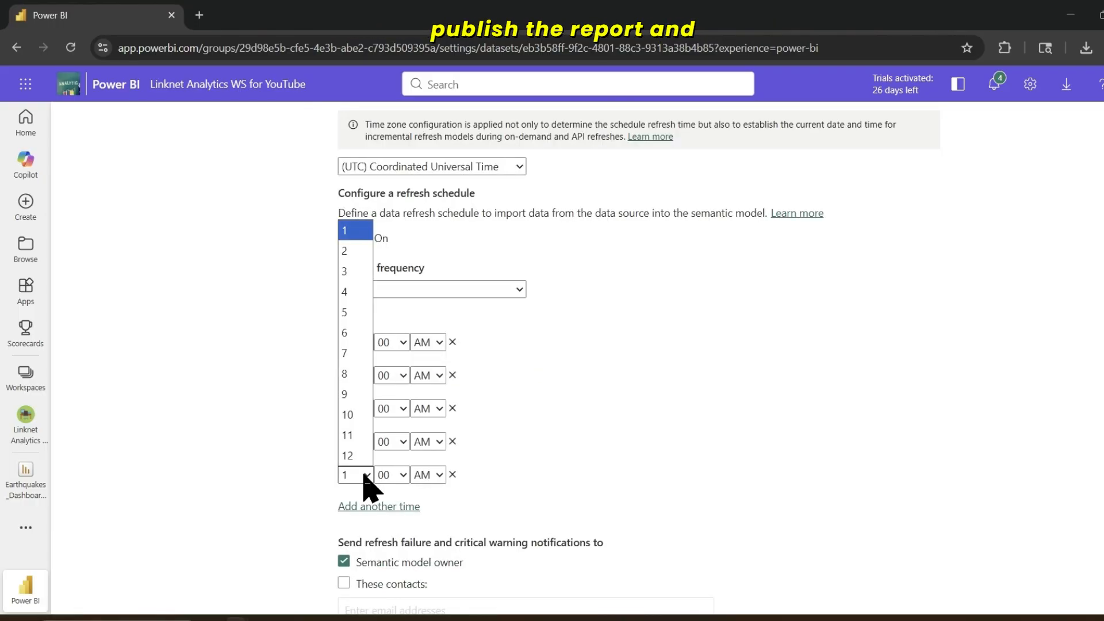
left_click(356, 415)
Add a 1:00 PM refresh time to the daily schedule
left_click(375, 506)
left_click(371, 508)
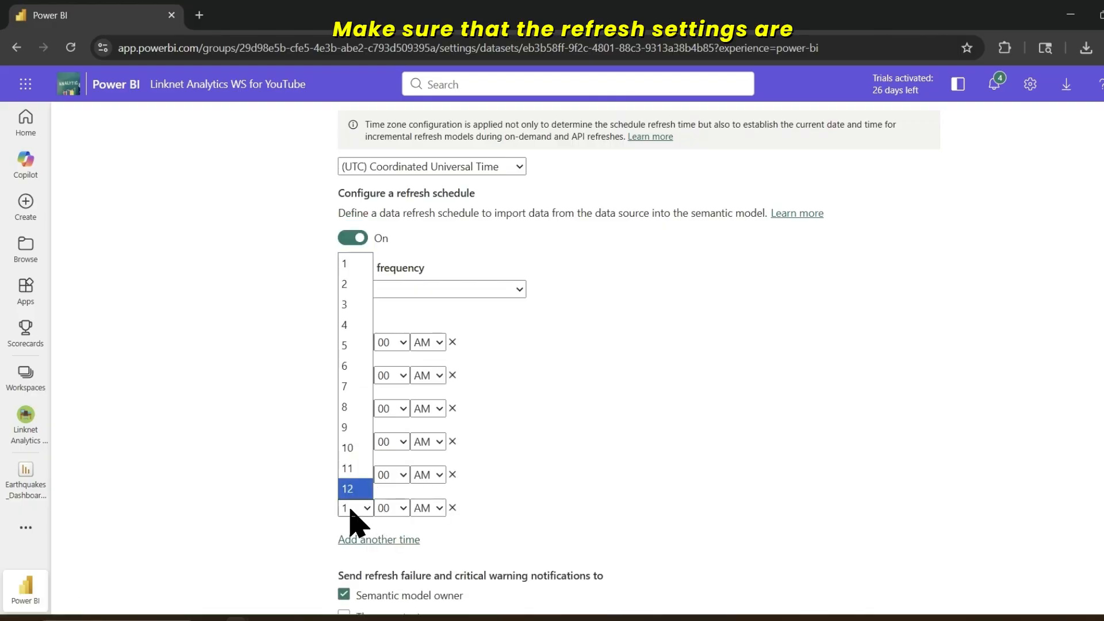
left_click(360, 514)
left_click(428, 507)
left_click(426, 547)
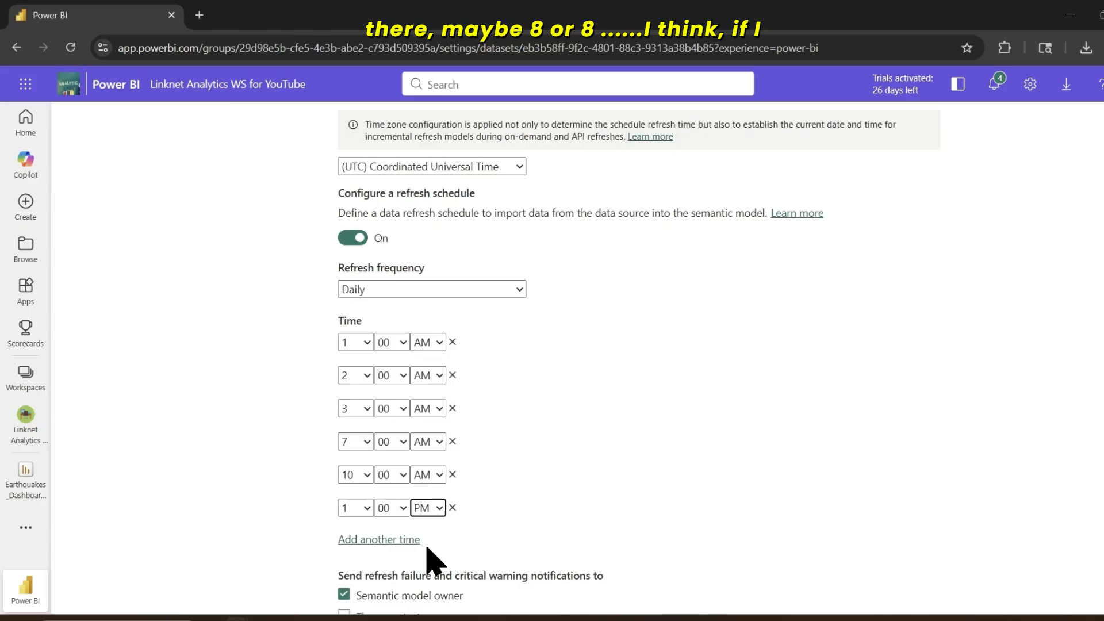
Add a 5:00 PM refresh time to the daily schedule
left_click(382, 540)
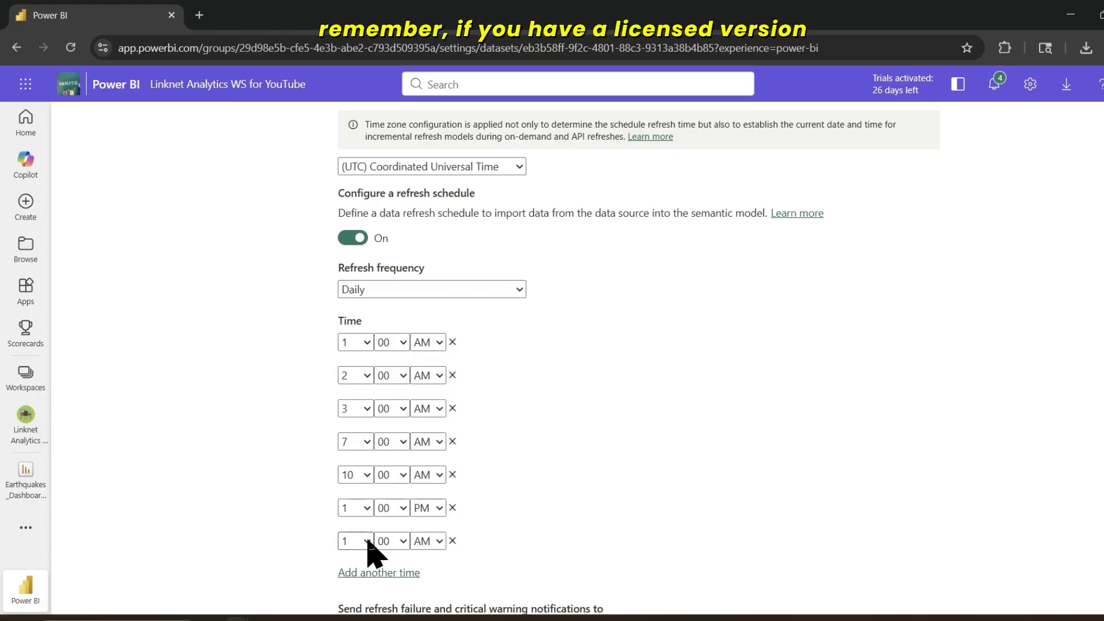
left_click(367, 542)
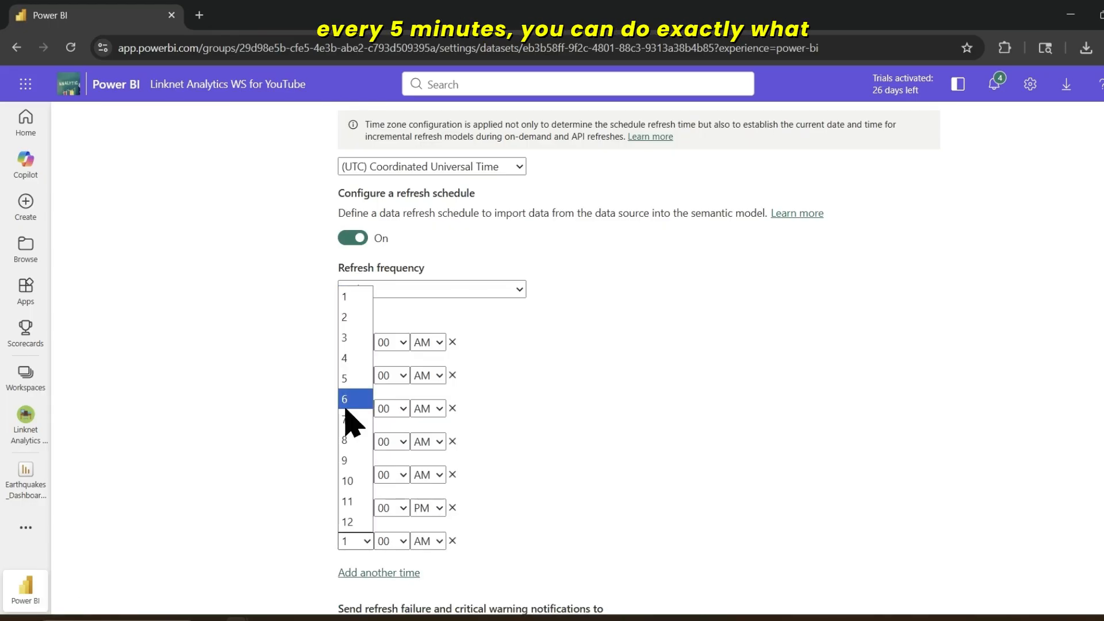
left_click(348, 378)
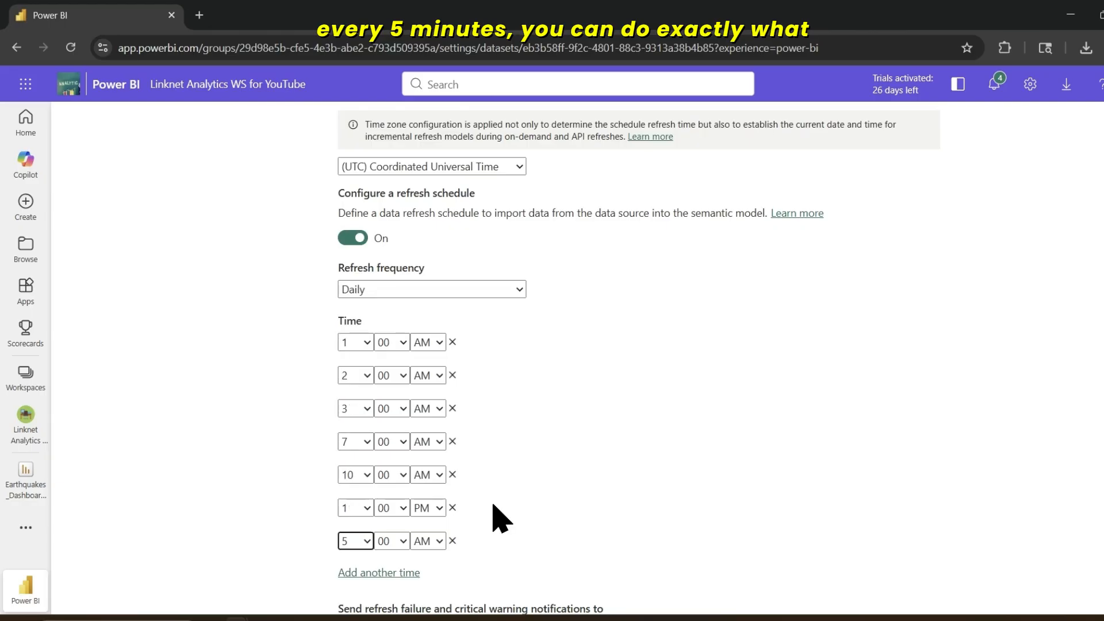
left_click(440, 542)
left_click(425, 582)
scroll(437, 575, "down", 1)
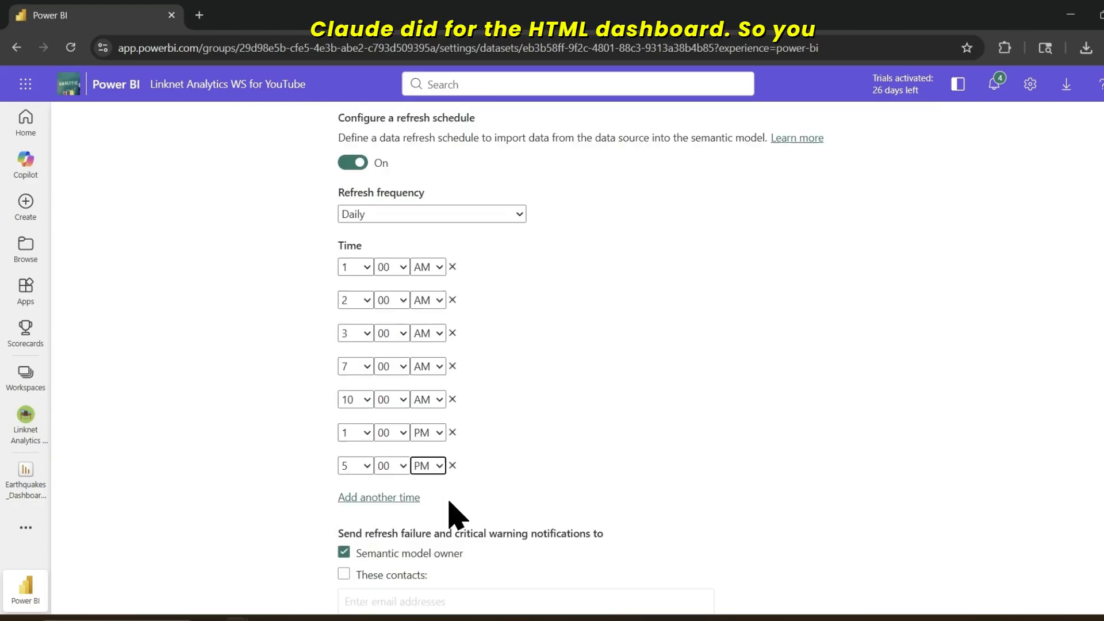
Add a 9:00 PM refresh time to the daily schedule and apply the refresh settings
left_click(410, 498)
left_click(366, 500)
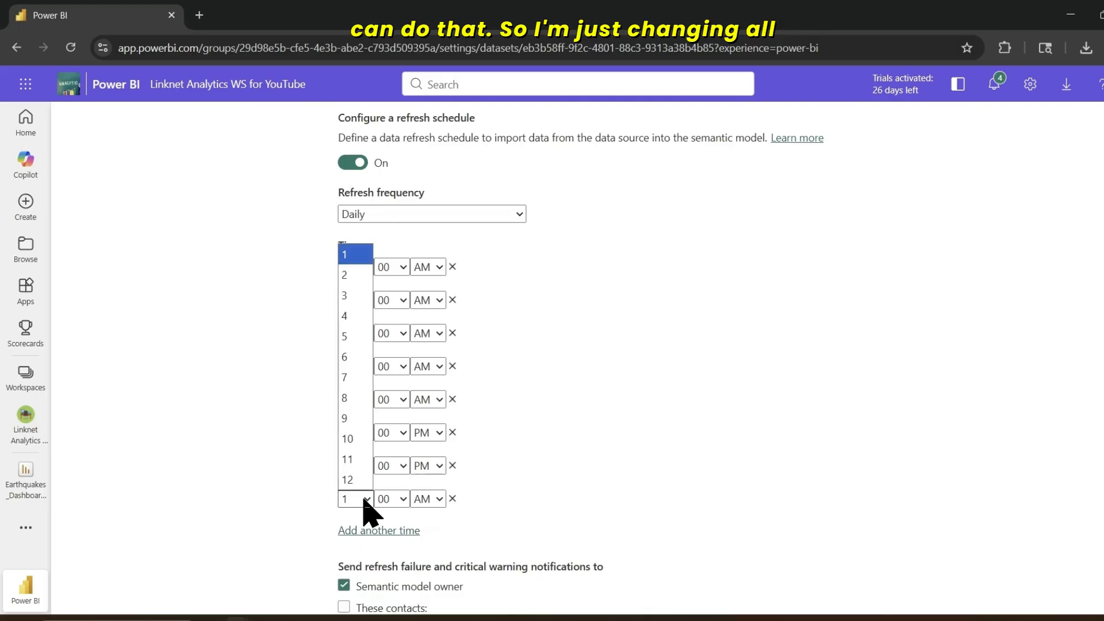
left_click(348, 418)
left_click(440, 498)
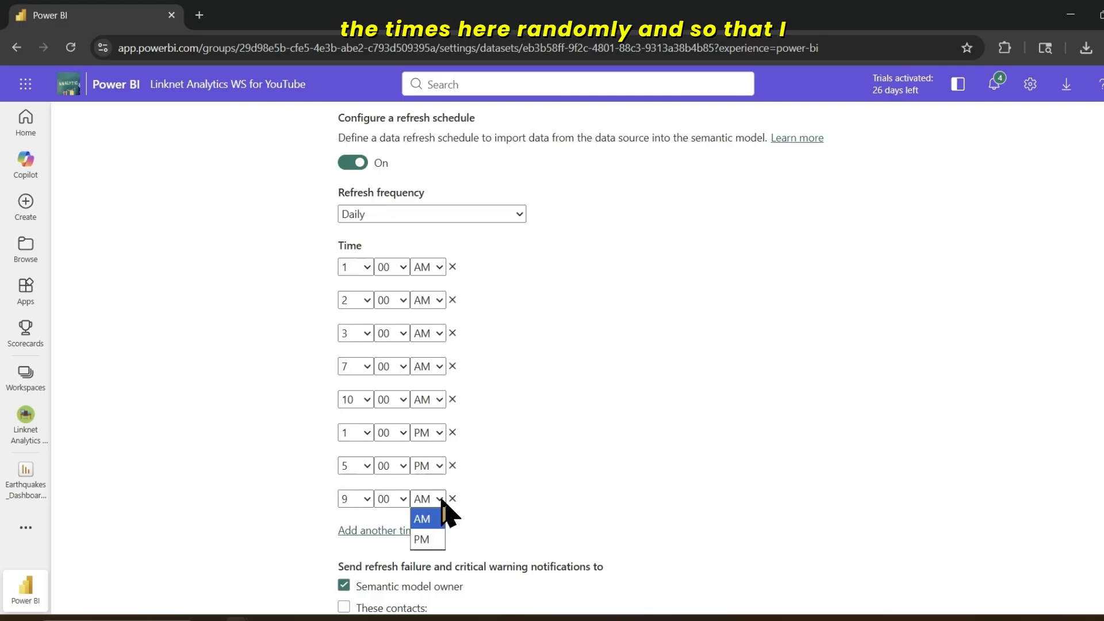
left_click(425, 538)
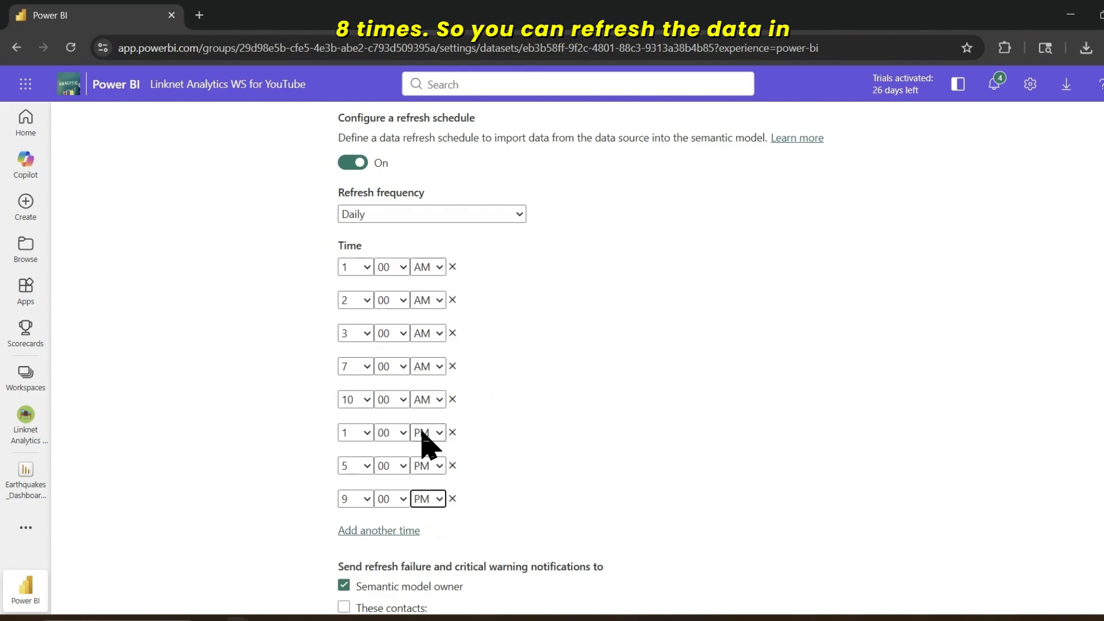
scroll(598, 483, "down", 3)
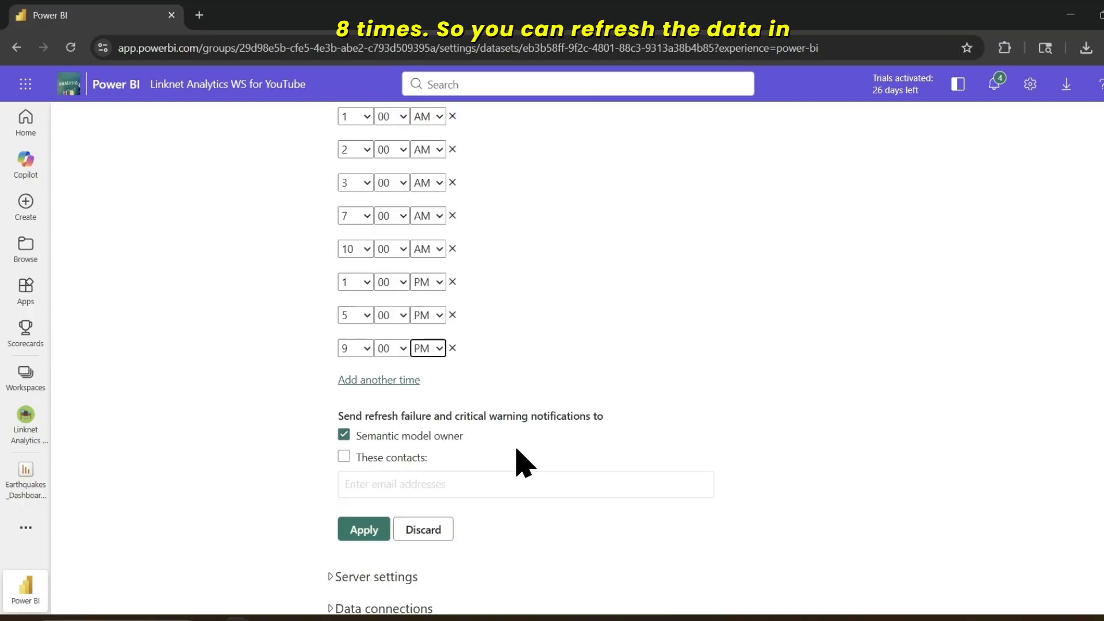
left_click(383, 541)
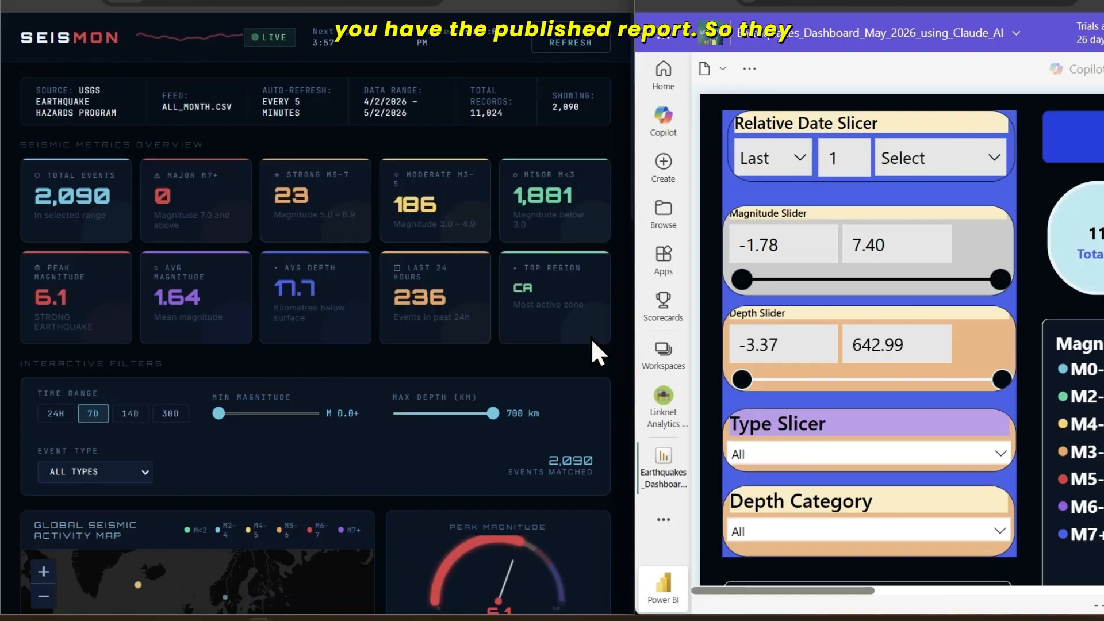
Look across the published earthquake report and change its view from actual size to fit the page
left_click_drag(752, 591, 1102, 611)
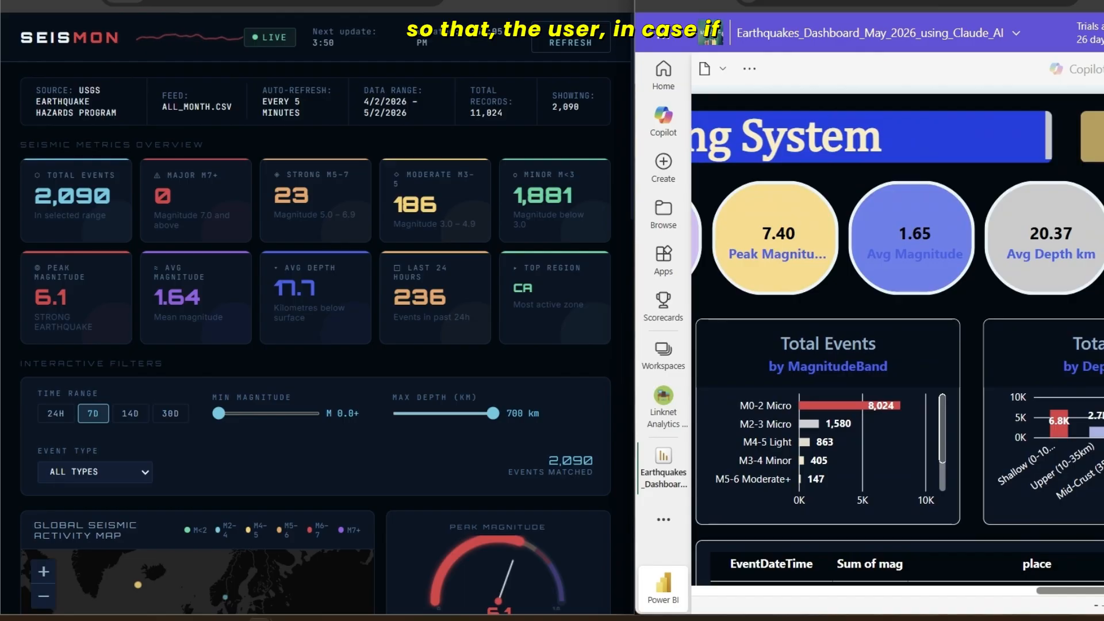
left_click(1103, 69)
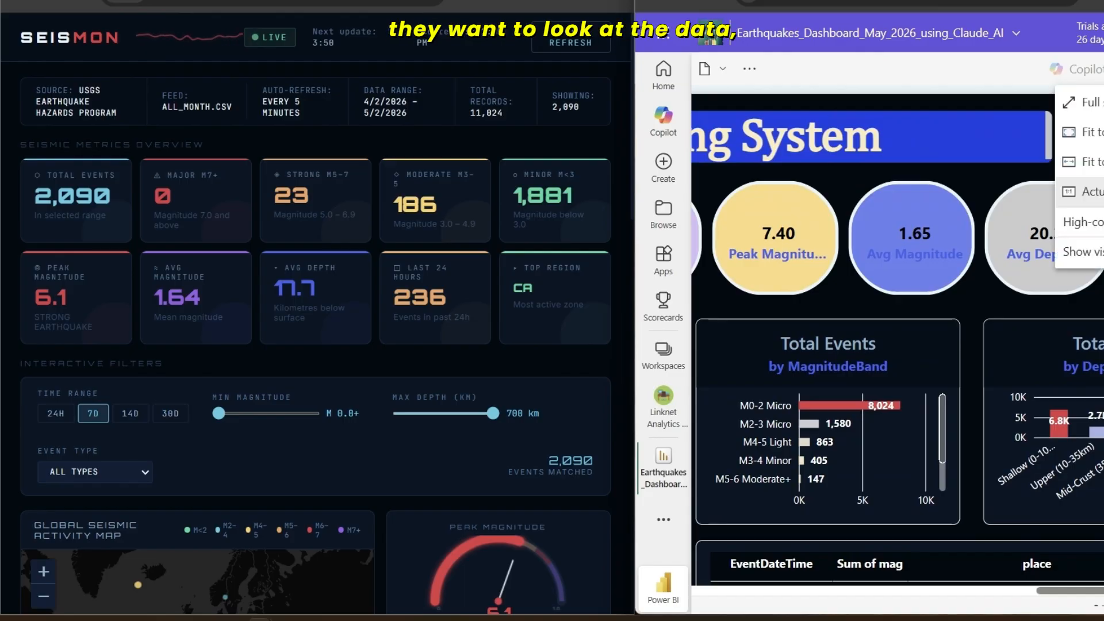
left_click(1095, 191)
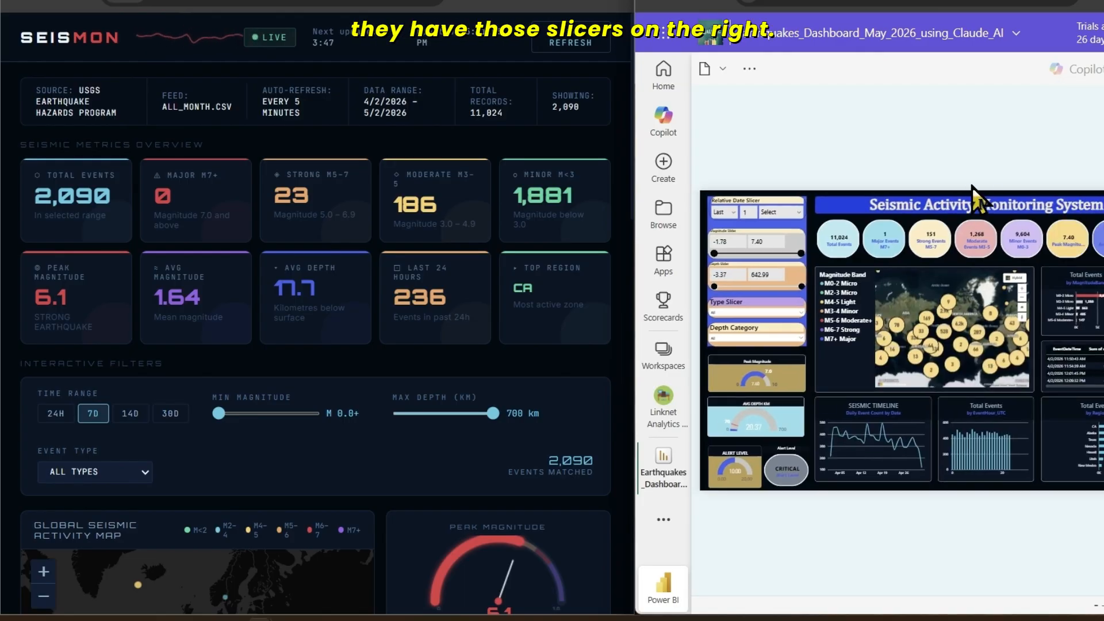
left_click(1103, 69)
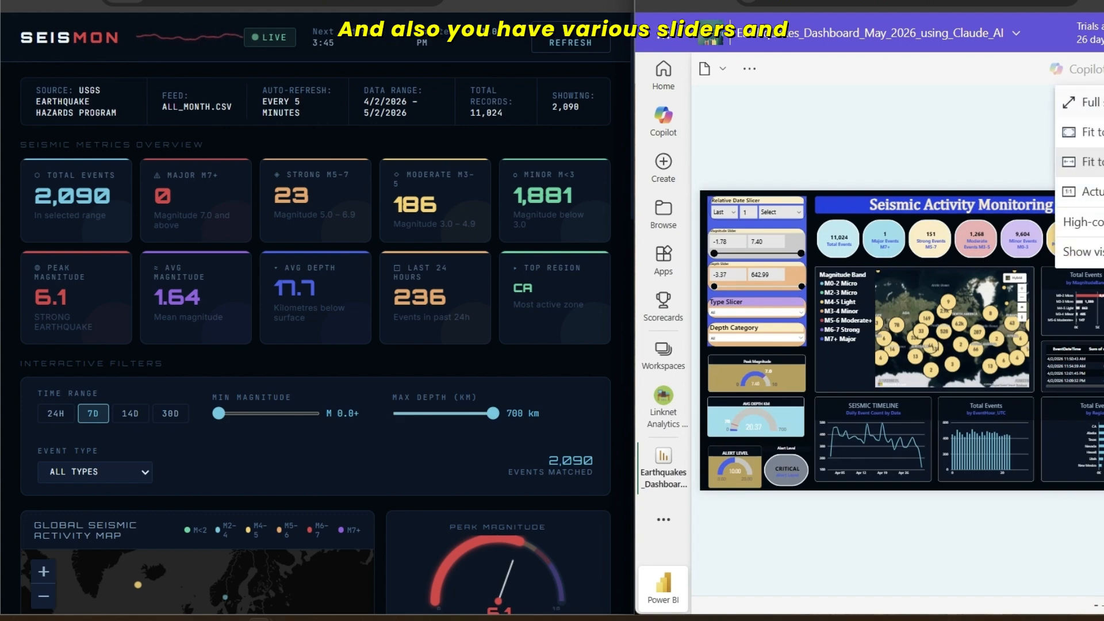
left_click(1095, 133)
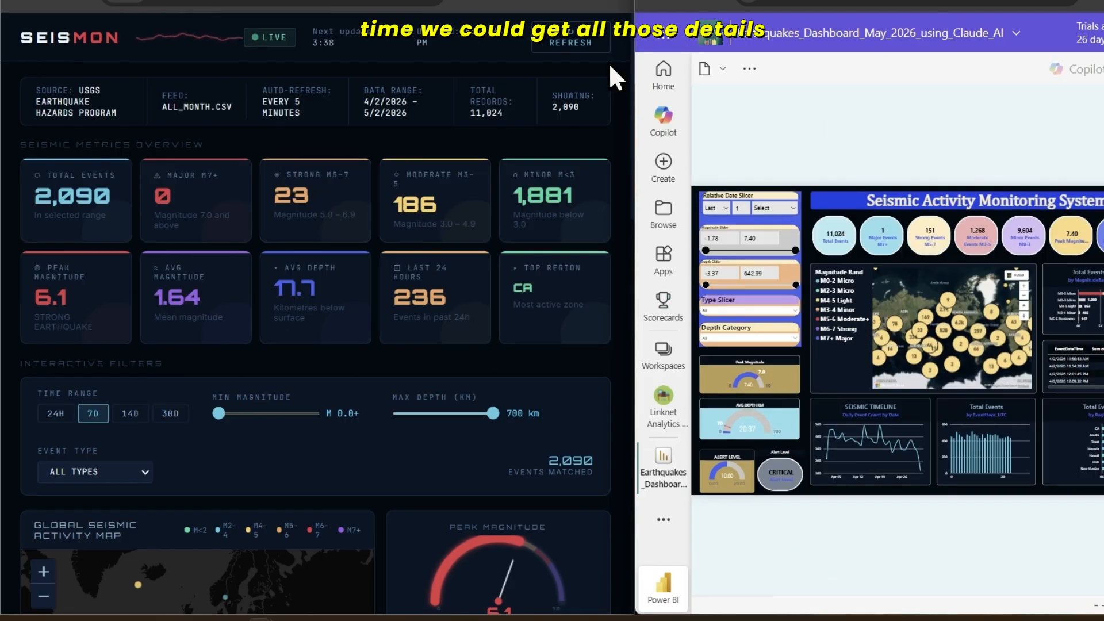
left_click(723, 69)
mouse_move(758, 233)
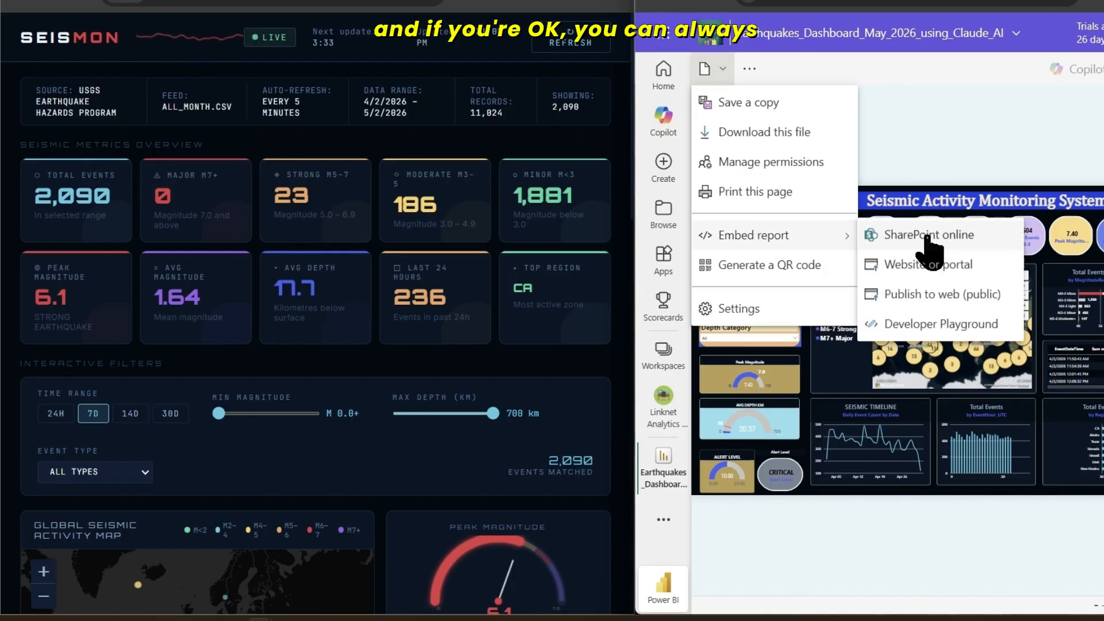
left_click(966, 294)
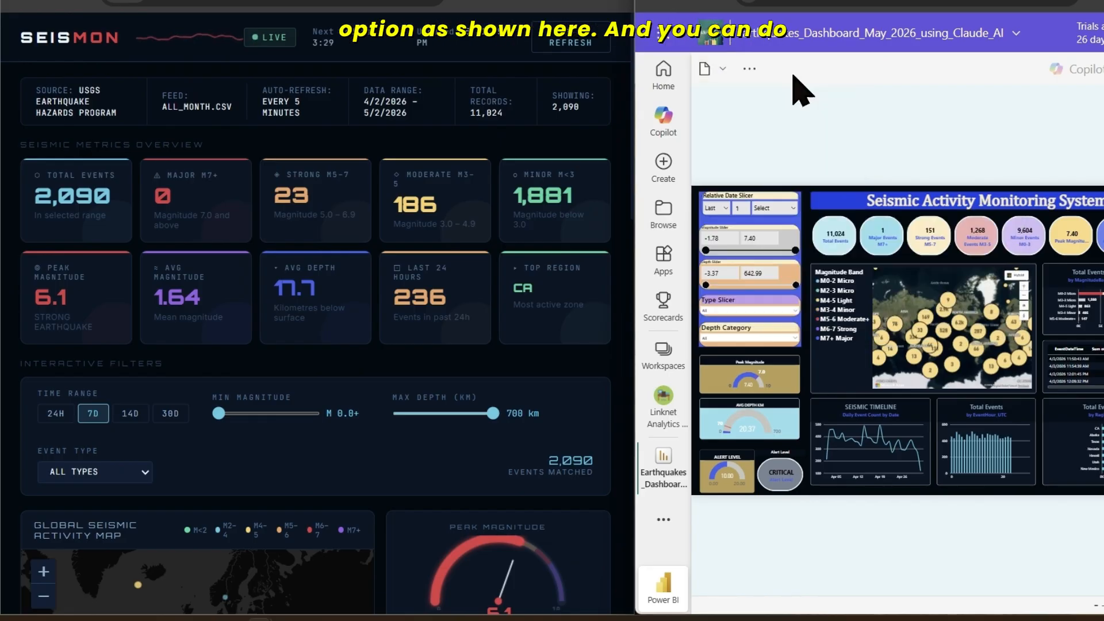
left_click(749, 69)
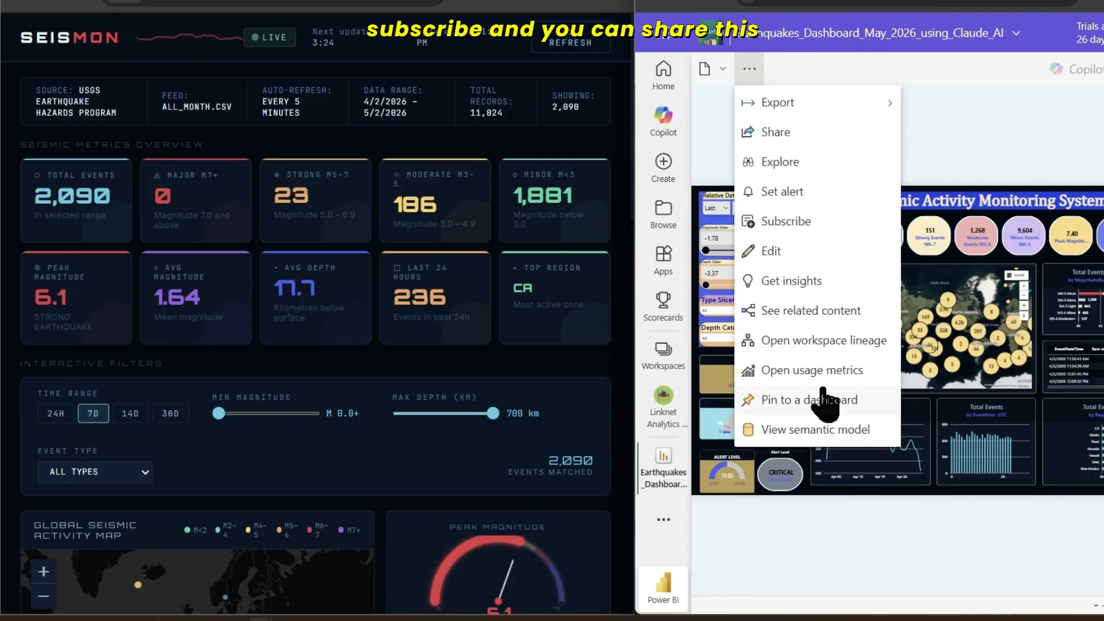
left_click(998, 130)
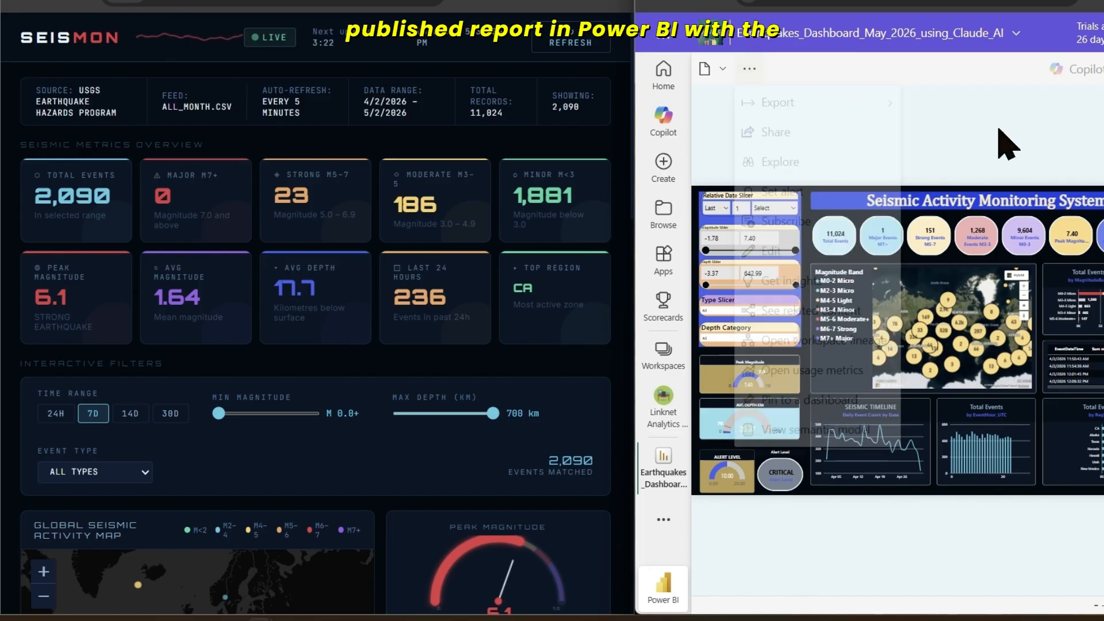
Get the report's public Publish to web link, copy it and open it in the browser
left_click(723, 70)
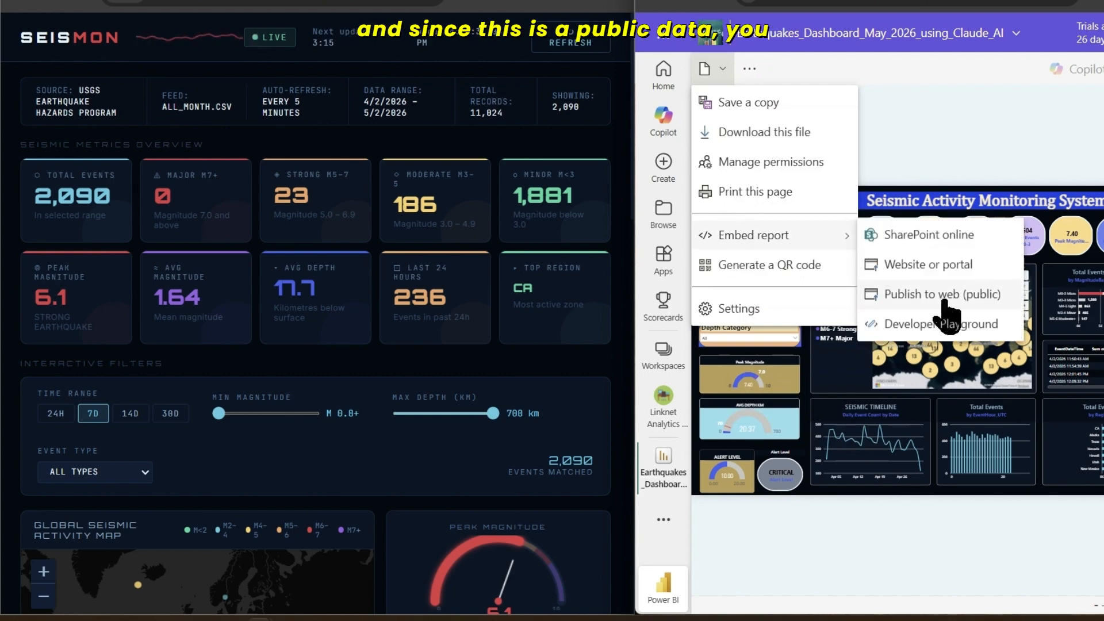
left_click(942, 302)
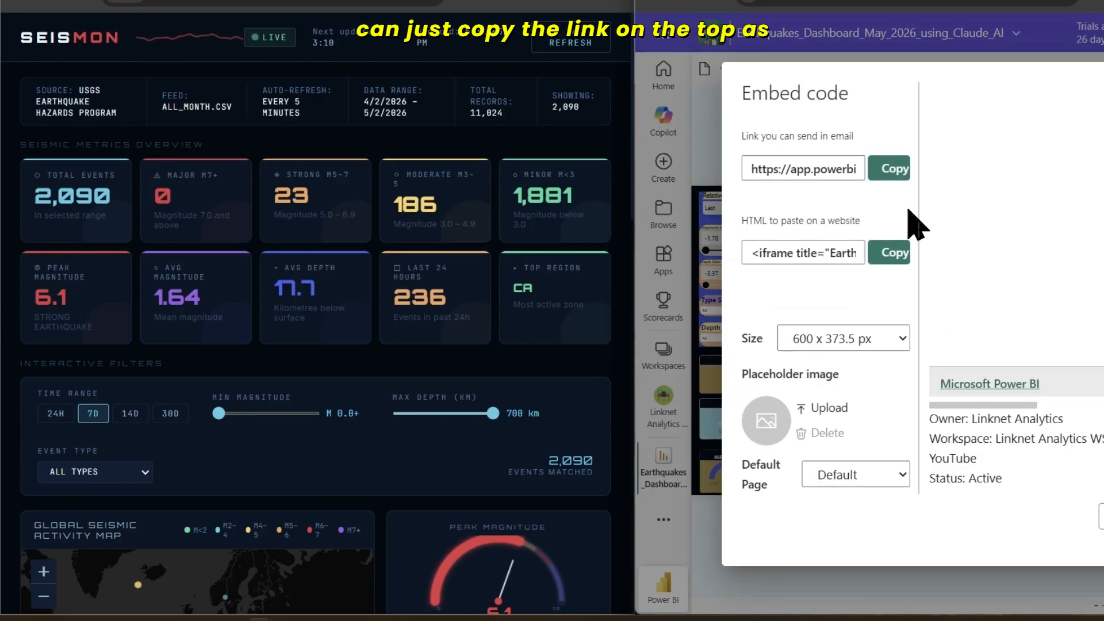
left_click(888, 178)
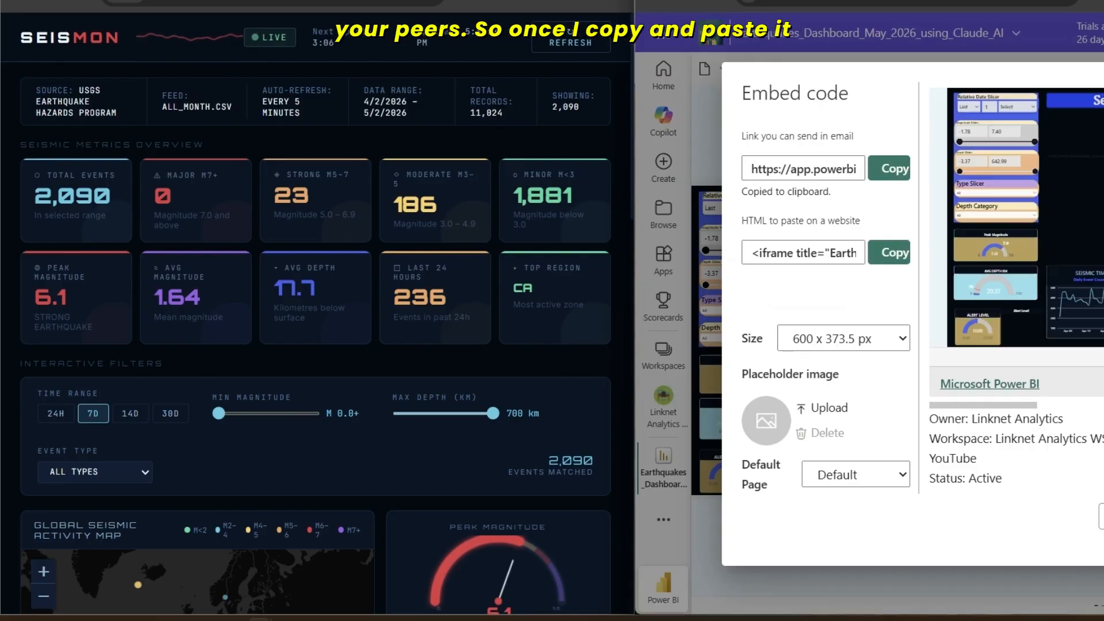
key("Return")
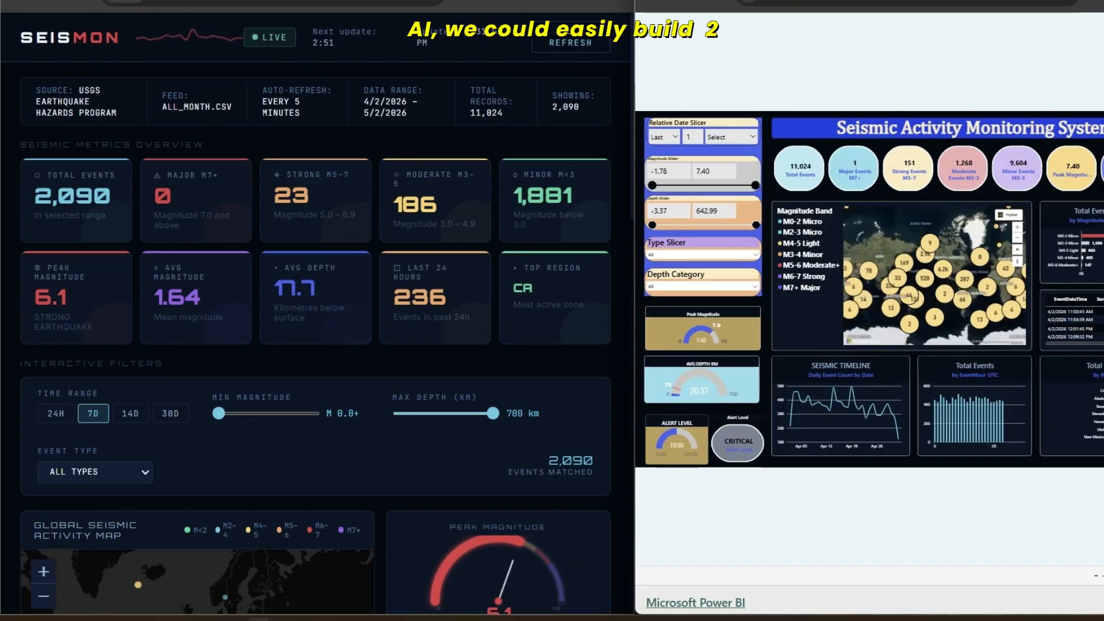
Enlarge the public report and look over its magnitude map and event charts
left_click(1103, 576)
left_click(1103, 575)
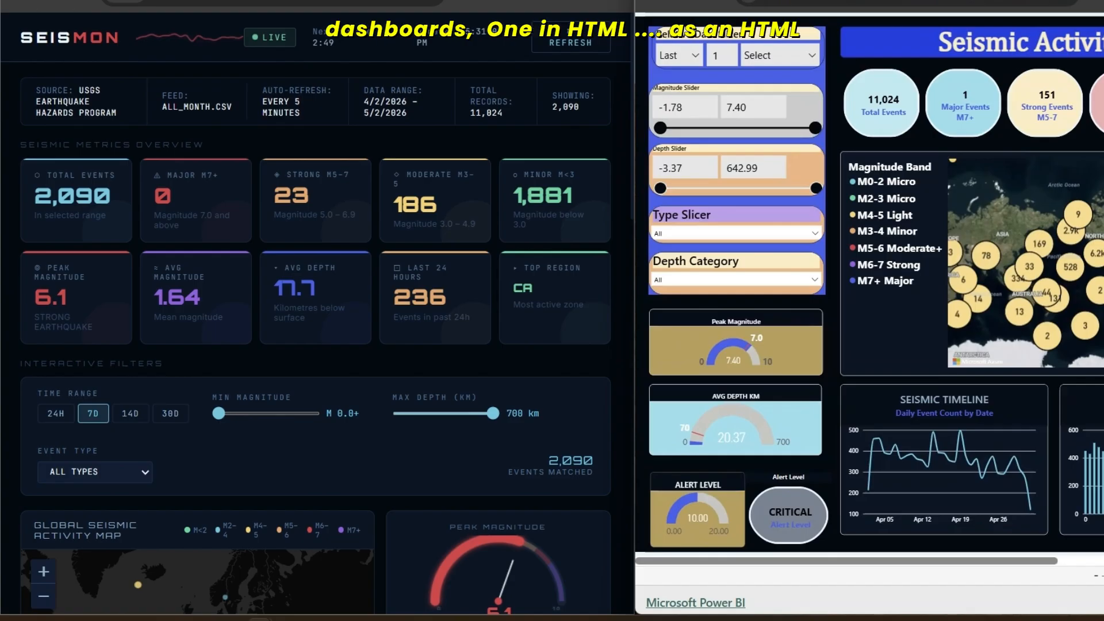
left_click_drag(1005, 567, 1100, 573)
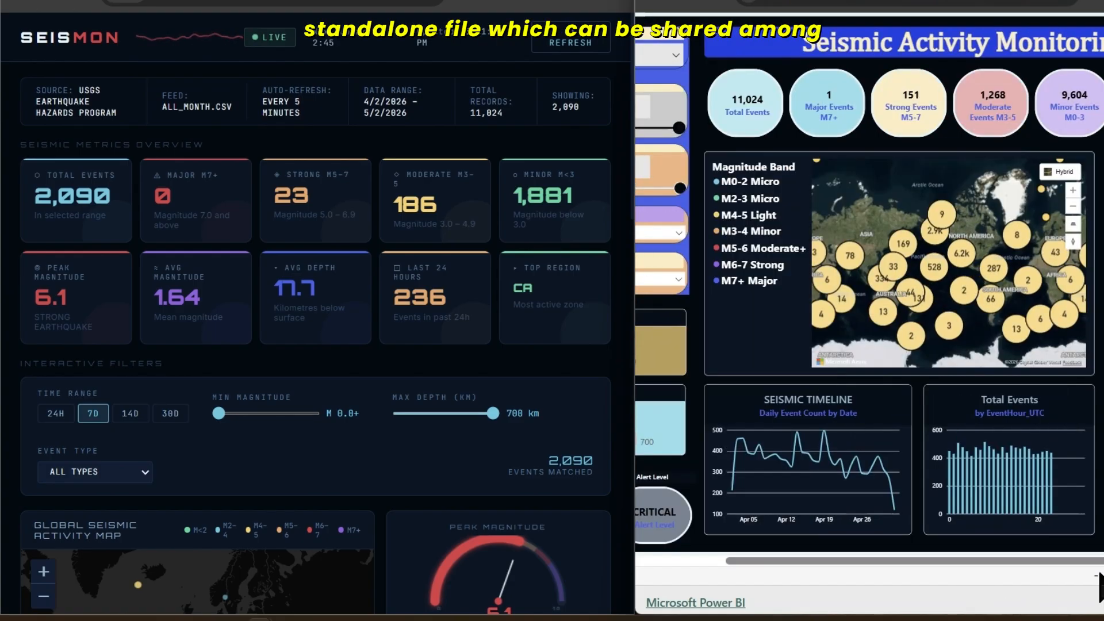